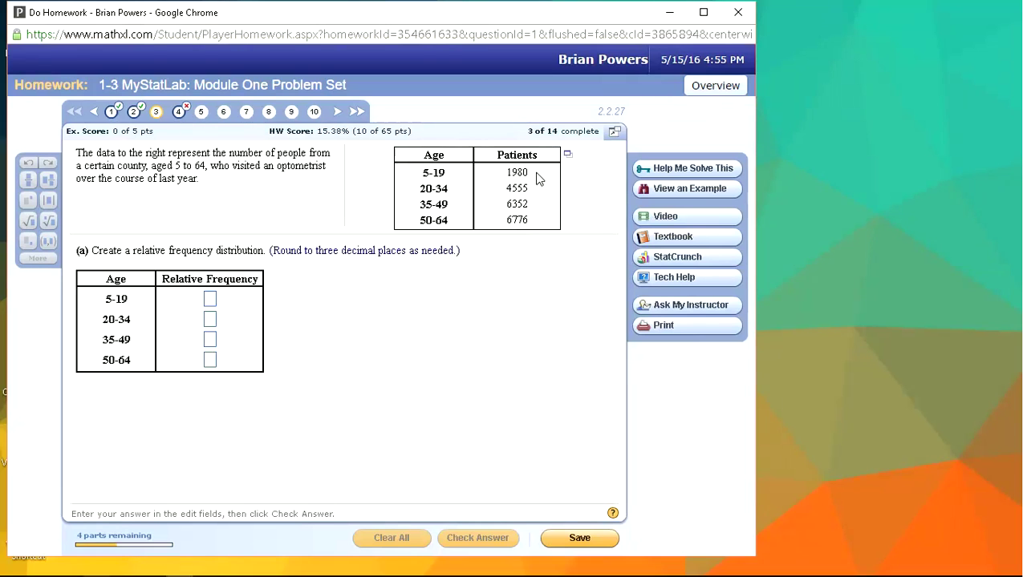
Step: Send the homework's Age and Patients table to StatCrunch as a new data set
{"action": "left_click", "coordinate": [568, 155]}
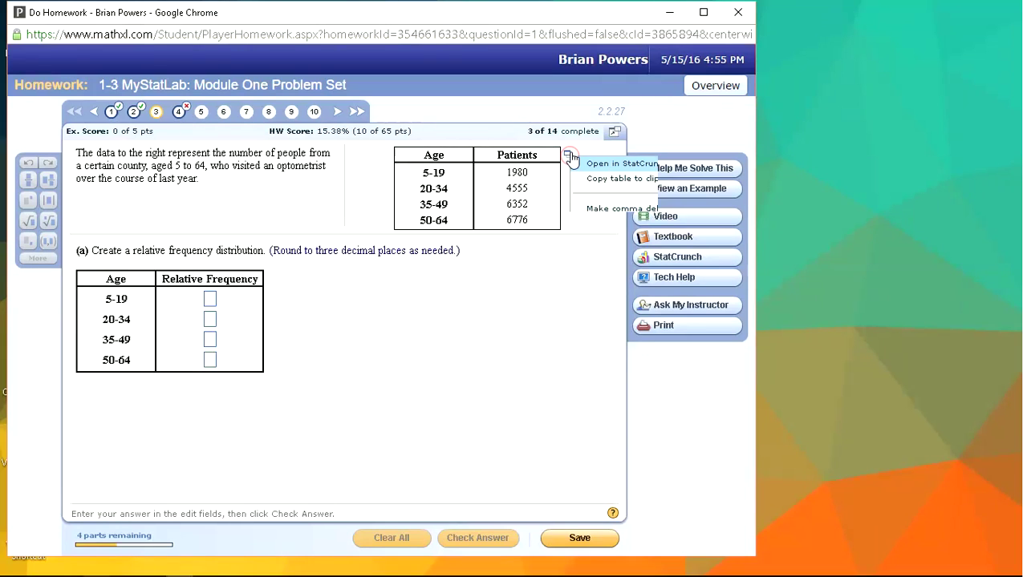
{"action": "left_click", "coordinate": [610, 166]}
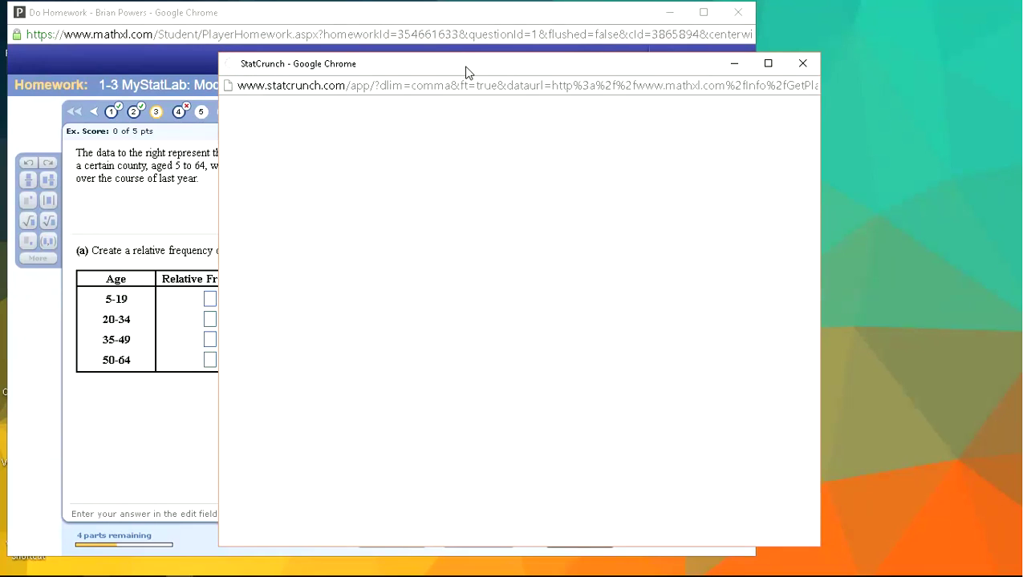
{"action": "left_click_drag", "start_coordinate": [466, 72], "coordinate": [528, 63]}
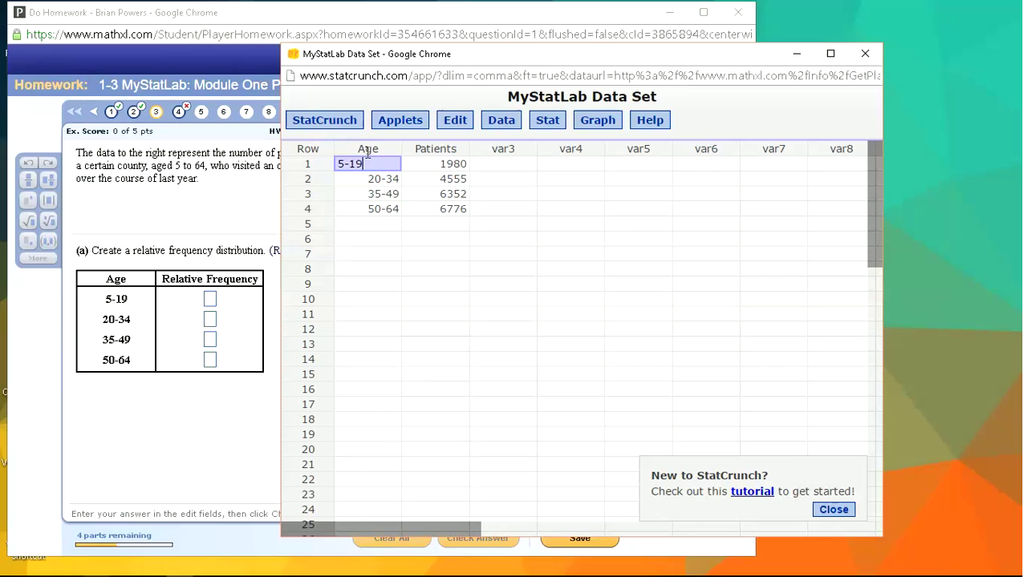
Step: Start a Bar Plot With Summary using Age for categories and Patients for counts
{"action": "left_click", "coordinate": [594, 121]}
{"action": "mouse_move", "coordinate": [614, 142]}
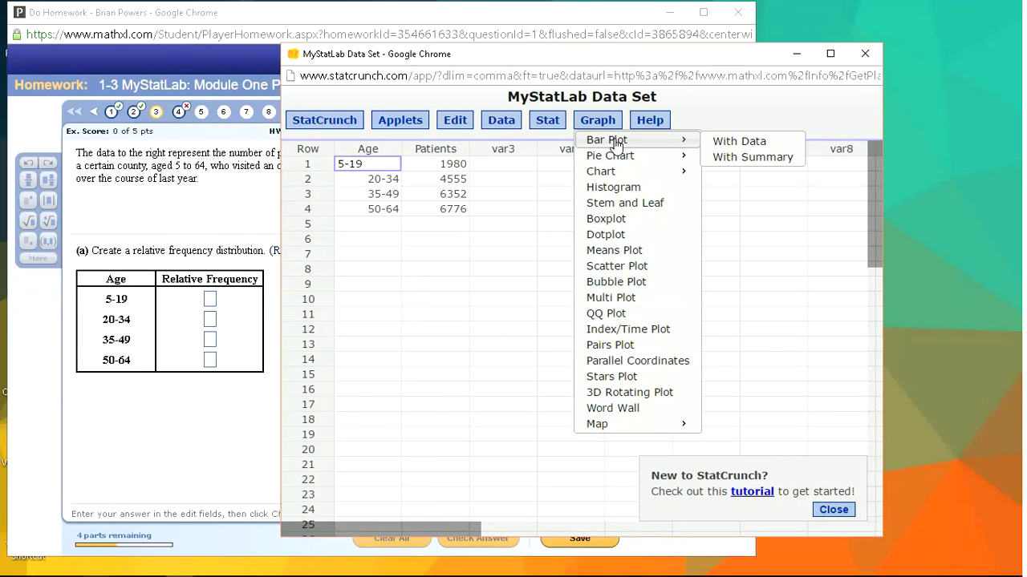
{"action": "left_click", "coordinate": [753, 158]}
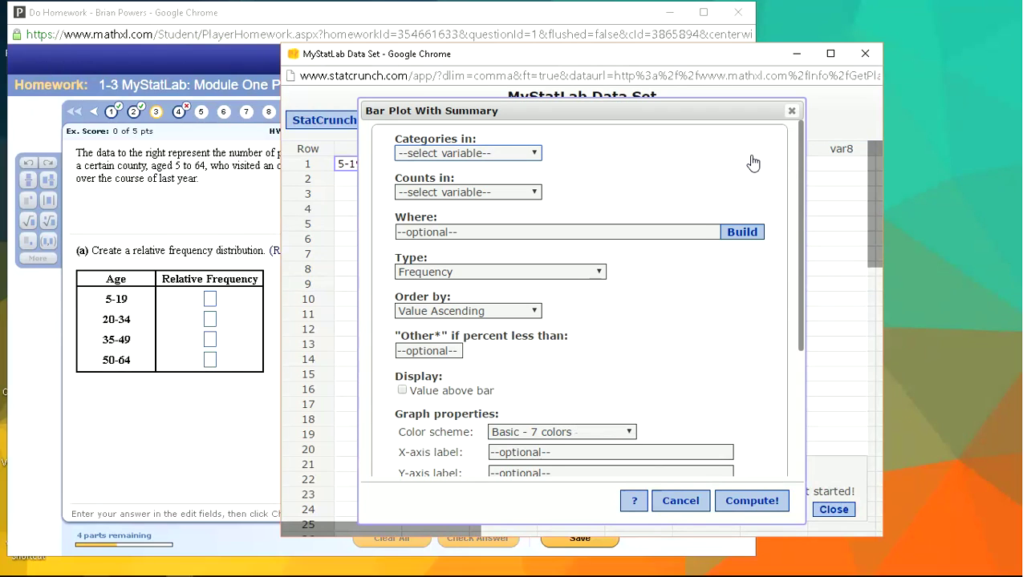
{"action": "left_click", "coordinate": [437, 153]}
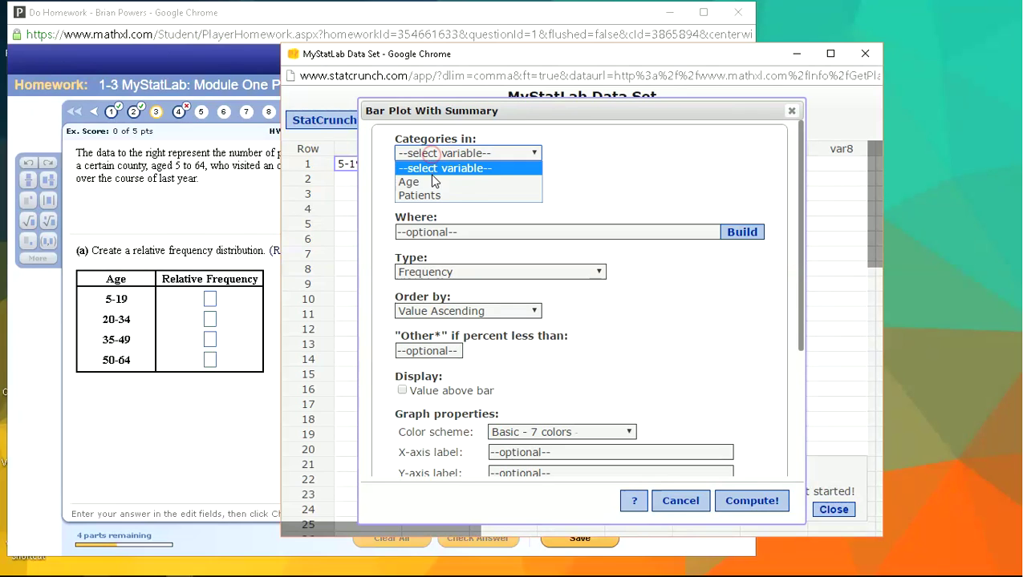
{"action": "left_click", "coordinate": [430, 179]}
{"action": "left_click", "coordinate": [432, 194]}
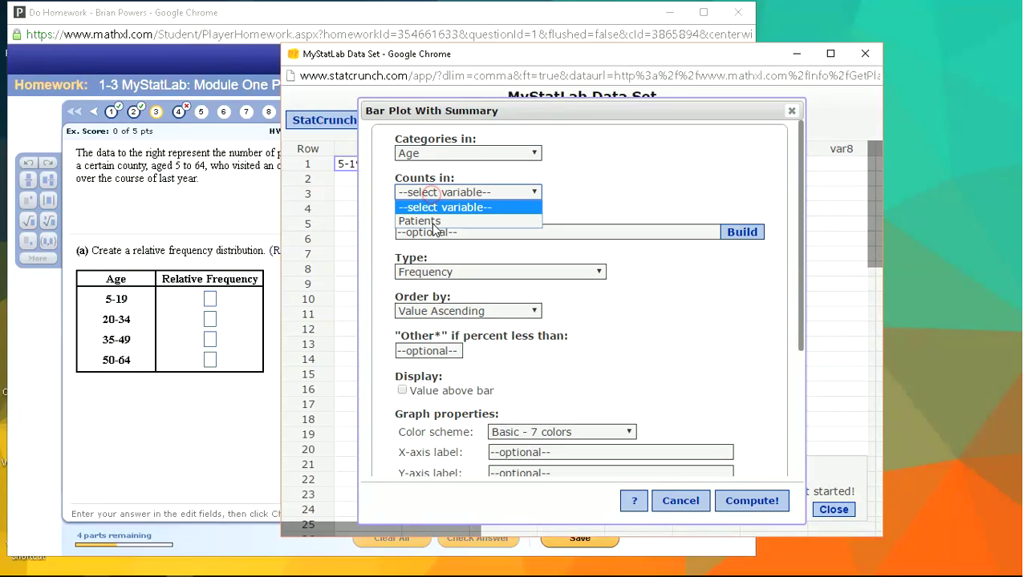
{"action": "left_click", "coordinate": [435, 218]}
{"action": "left_click_drag", "start_coordinate": [544, 118], "coordinate": [620, 130]}
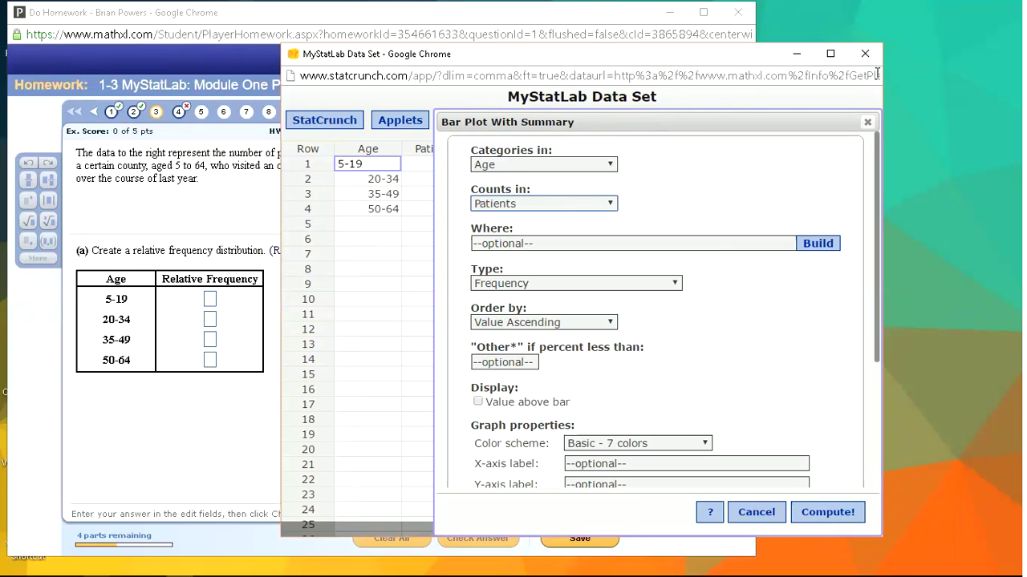
{"action": "left_click_drag", "start_coordinate": [878, 74], "coordinate": [1007, 77]}
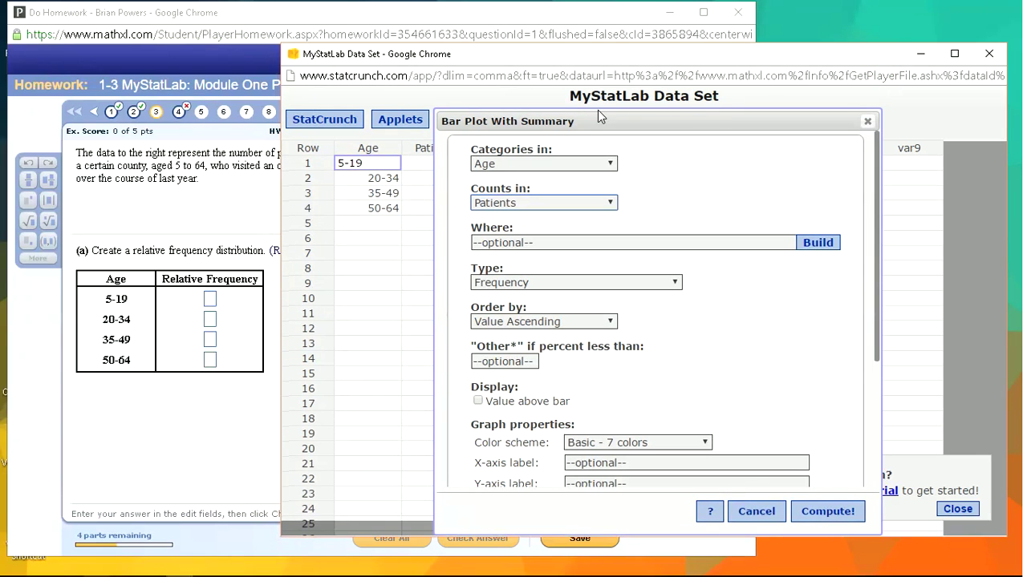
{"action": "left_click_drag", "start_coordinate": [611, 121], "coordinate": [694, 112]}
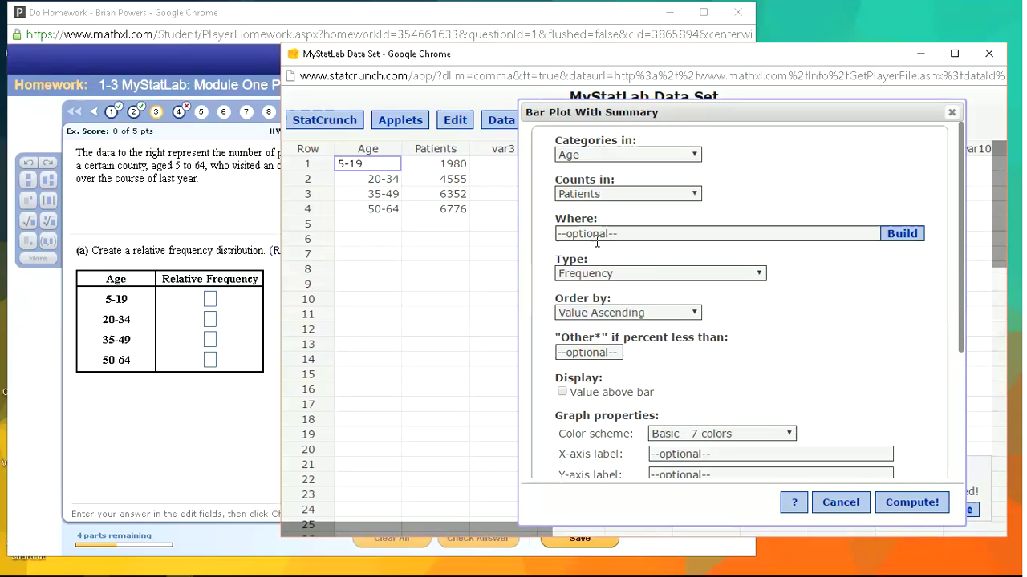
Step: Compute a relative-frequency-within-category bar chart in worksheet order with values above bars
{"action": "left_click", "coordinate": [596, 275]}
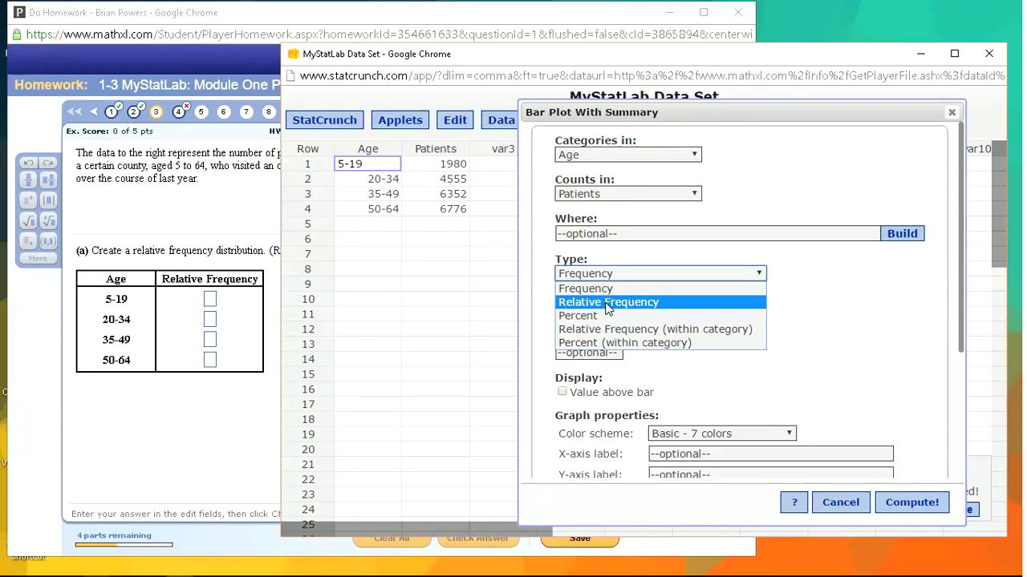
{"action": "left_click", "coordinate": [648, 332]}
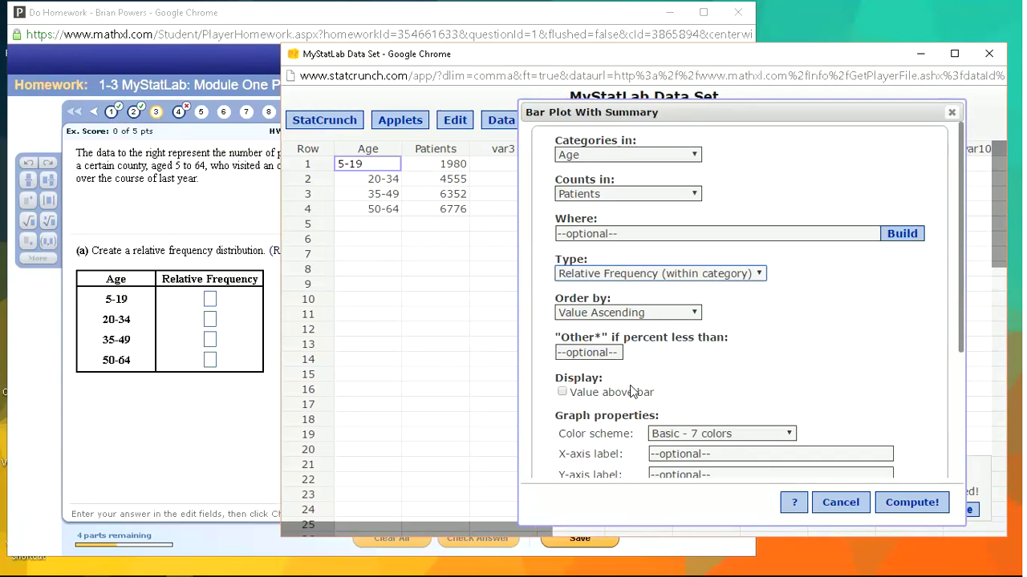
{"action": "left_click", "coordinate": [562, 392]}
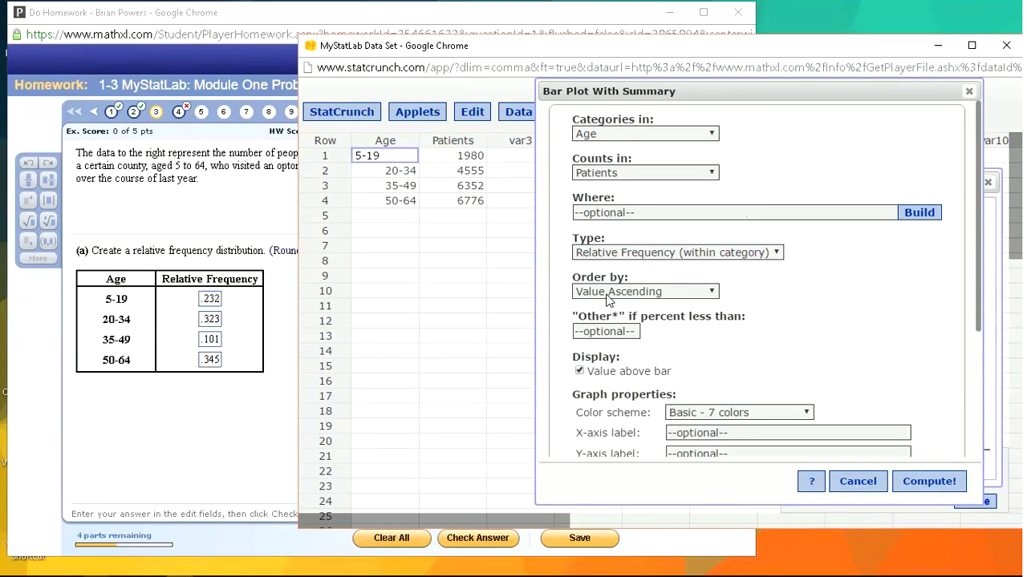
{"action": "left_click", "coordinate": [629, 297]}
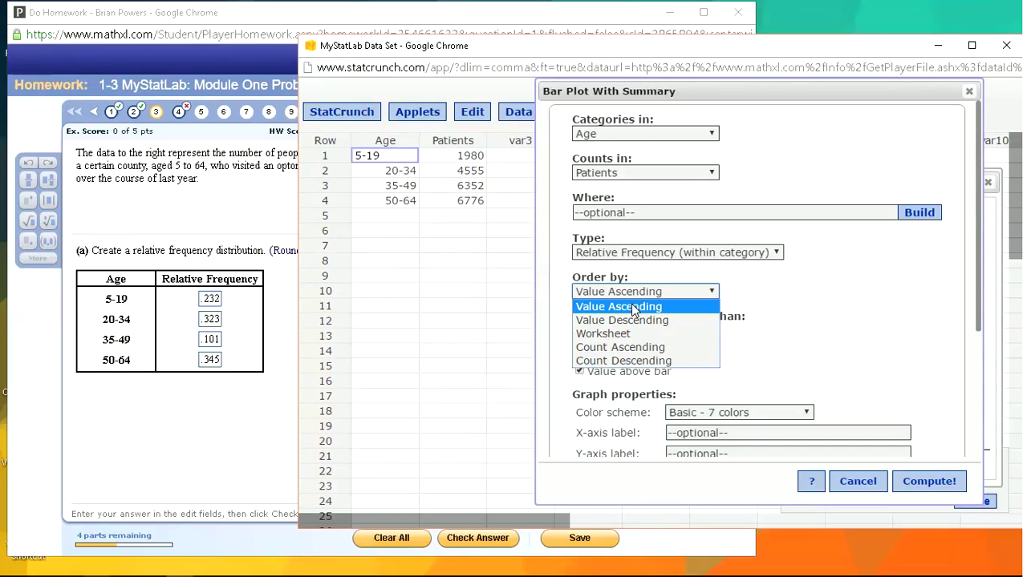
{"action": "left_click", "coordinate": [633, 333]}
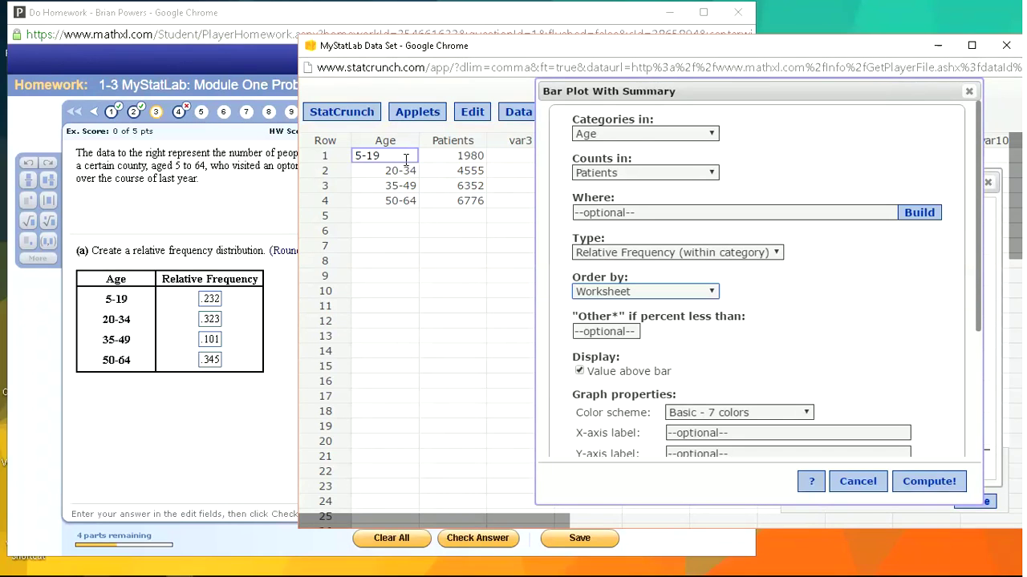
{"action": "left_click", "coordinate": [917, 485]}
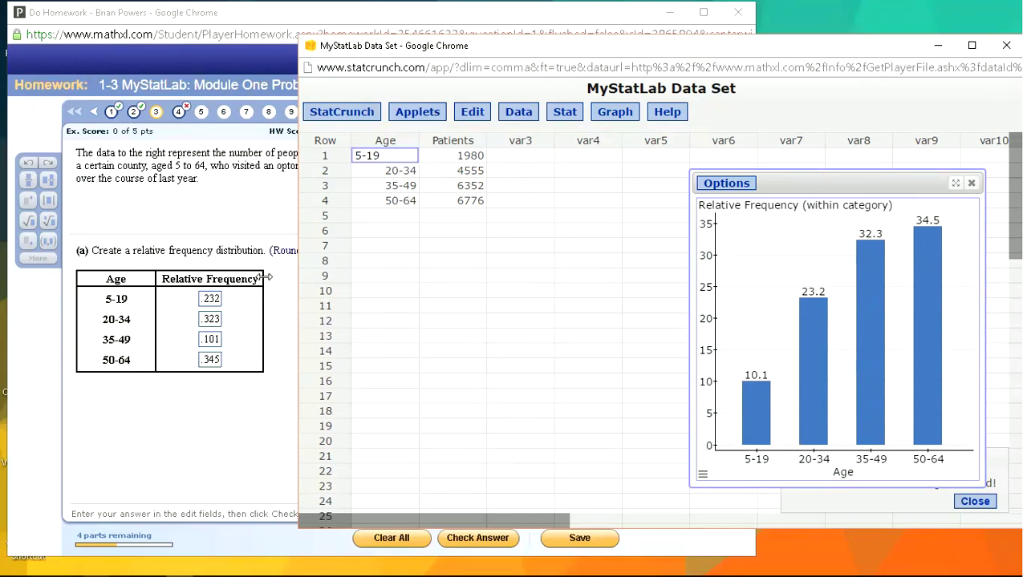
Step: Return to the homework and select the old 5-19 relative frequency answer
{"action": "left_click", "coordinate": [222, 298]}
{"action": "left_click_drag", "start_coordinate": [223, 298], "coordinate": [201, 304]}
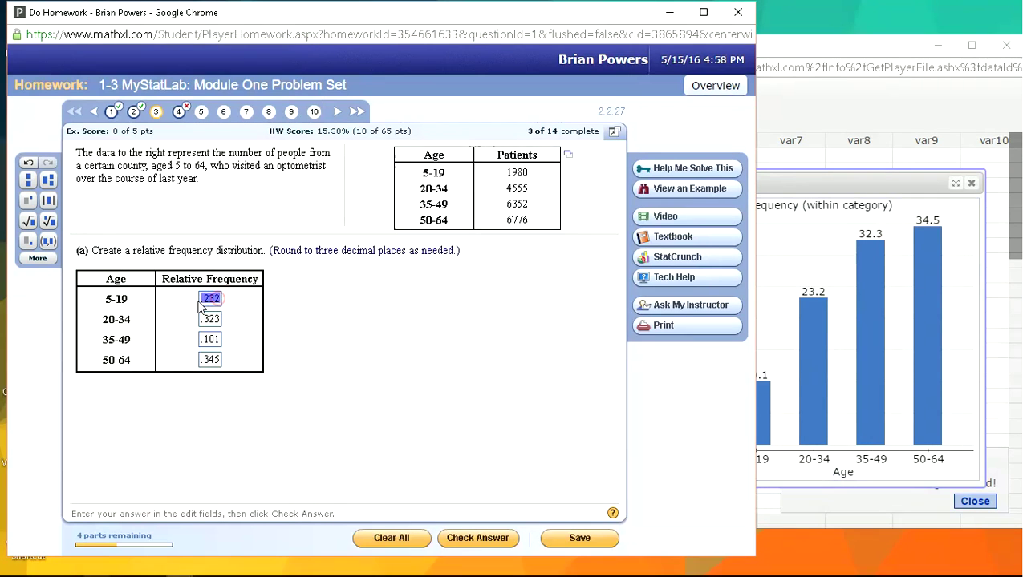
{"action": "left_click_drag", "start_coordinate": [822, 180], "coordinate": [851, 173]}
{"action": "left_click", "coordinate": [227, 298]}
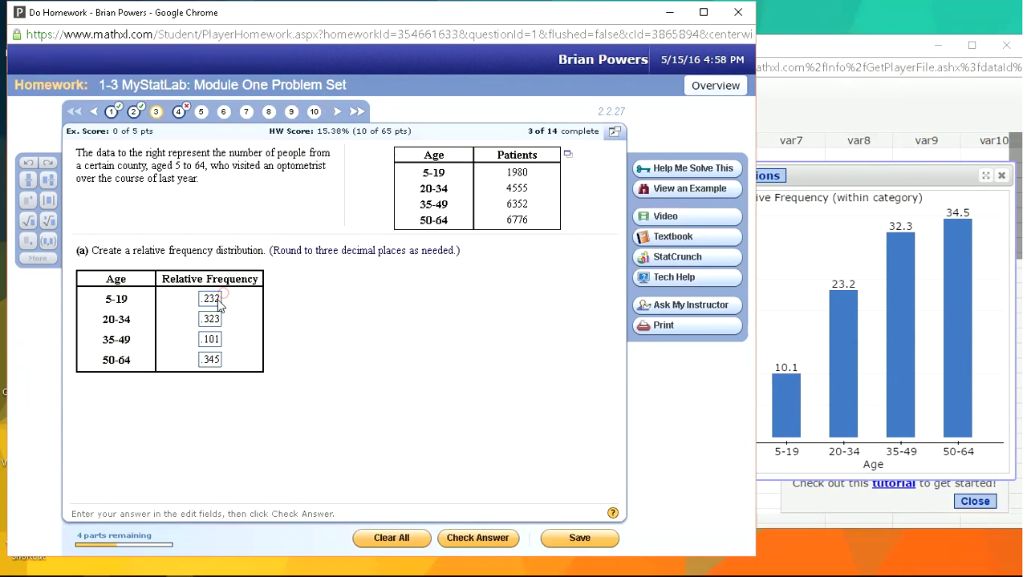
{"action": "left_click_drag", "start_coordinate": [225, 298], "coordinate": [199, 298]}
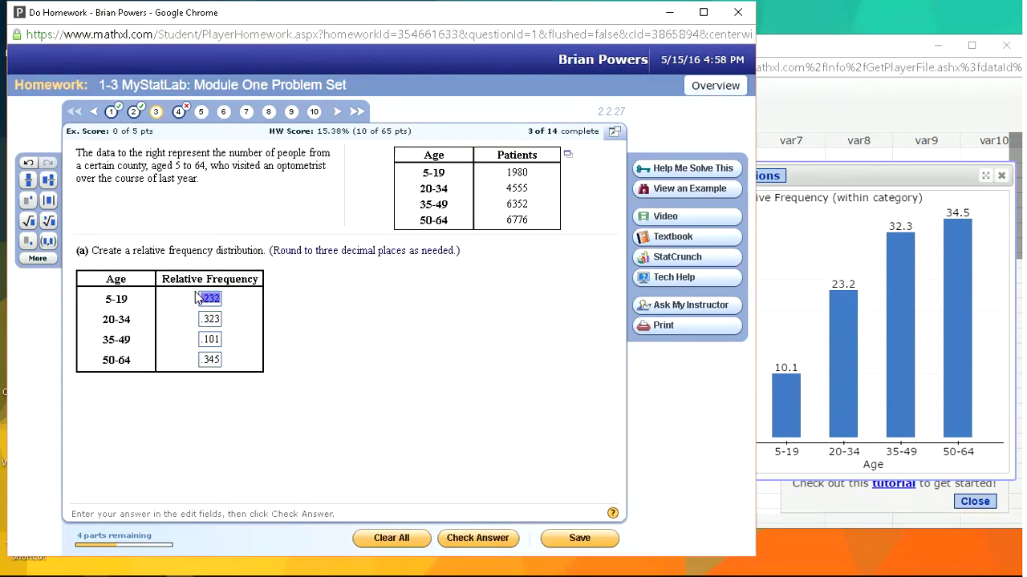
Step: Enter relative frequencies .101, .232, .323 and .345, check them, and continue
{"action": "type", "text": ".101"}
{"action": "key", "text": "Tab"}
{"action": "type", "text": ".3"}
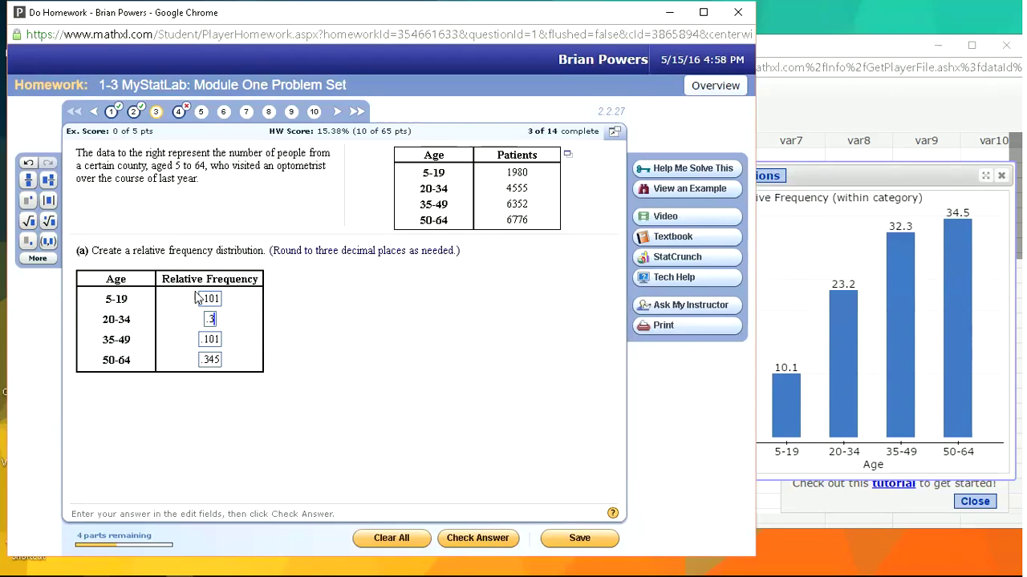
{"action": "type", "text": "32"}
{"action": "key", "text": "Tab"}
{"action": "key", "text": "BackSpace"}
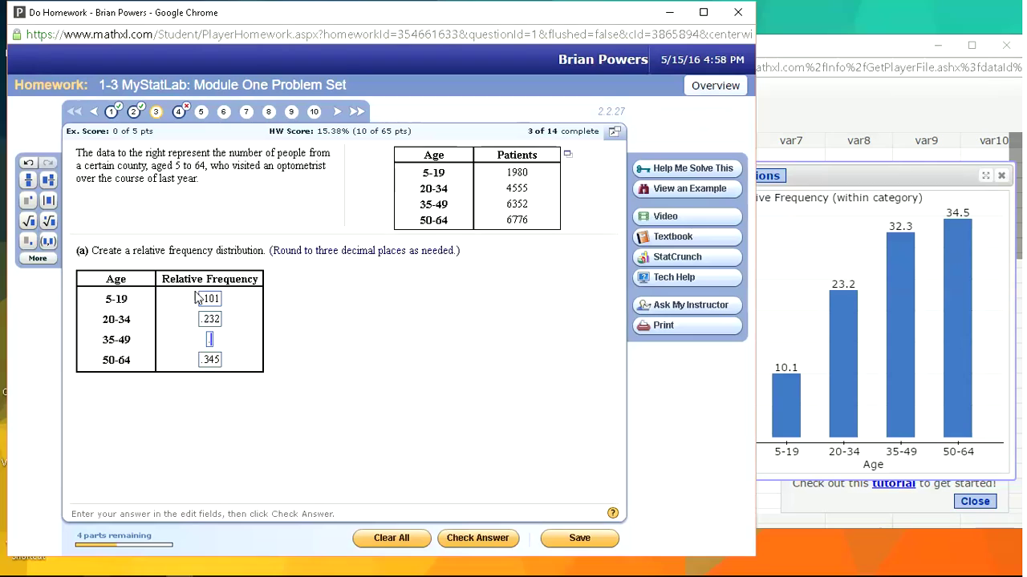
{"action": "type", "text": ".323"}
{"action": "type", "text": ".34"}
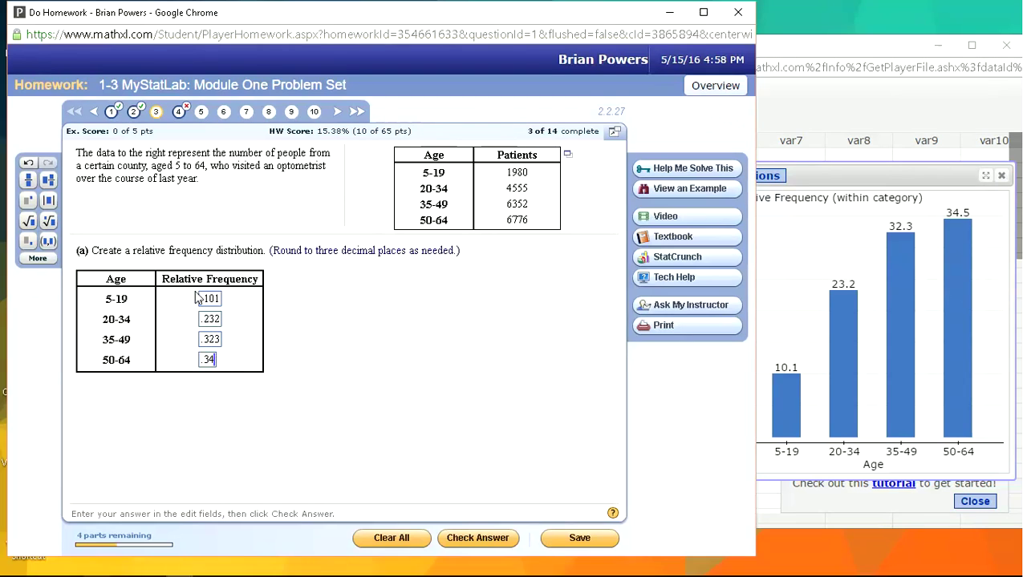
{"action": "type", "text": "5"}
{"action": "key", "text": "Return"}
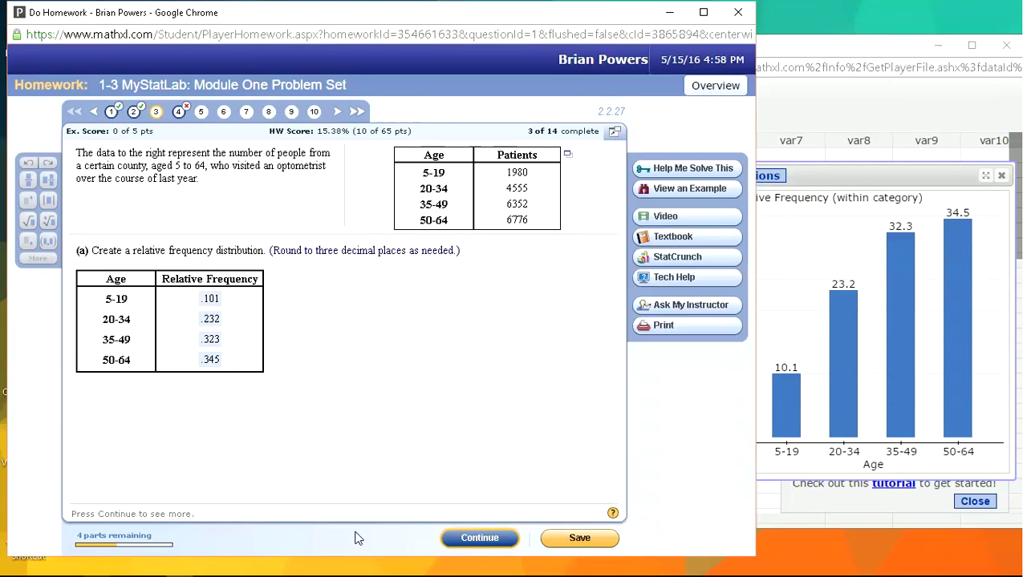
{"action": "key", "text": "Return"}
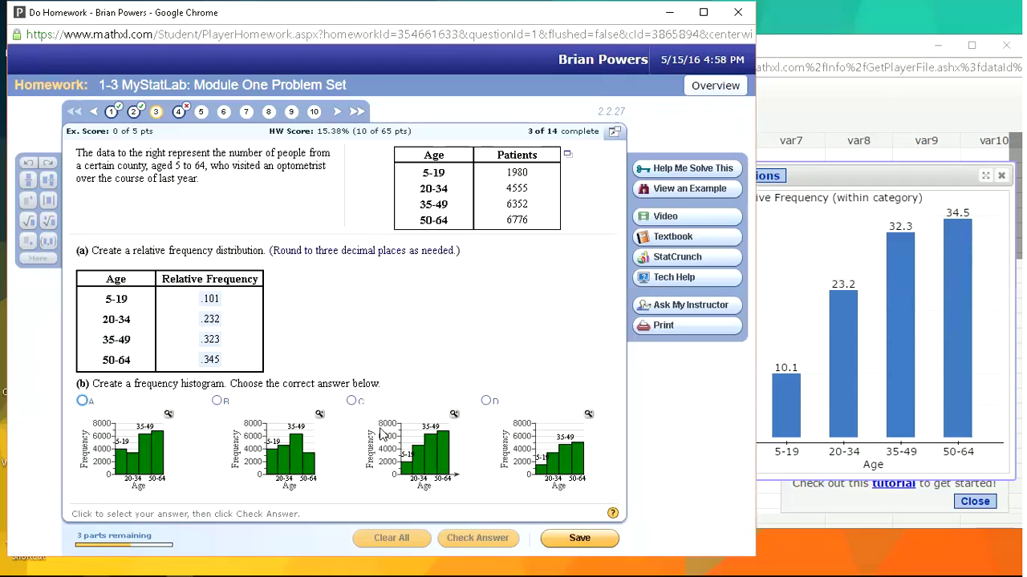
Step: Choose histogram C for part (b), check it, and stay on question 3
{"action": "left_click", "coordinate": [351, 401]}
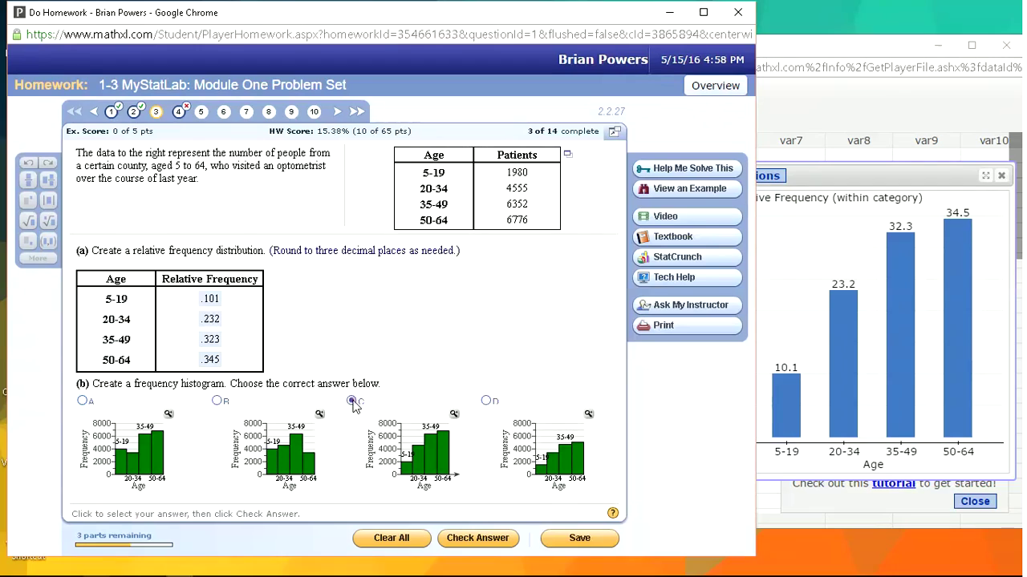
{"action": "left_click", "coordinate": [474, 545]}
{"action": "left_click", "coordinate": [357, 346]}
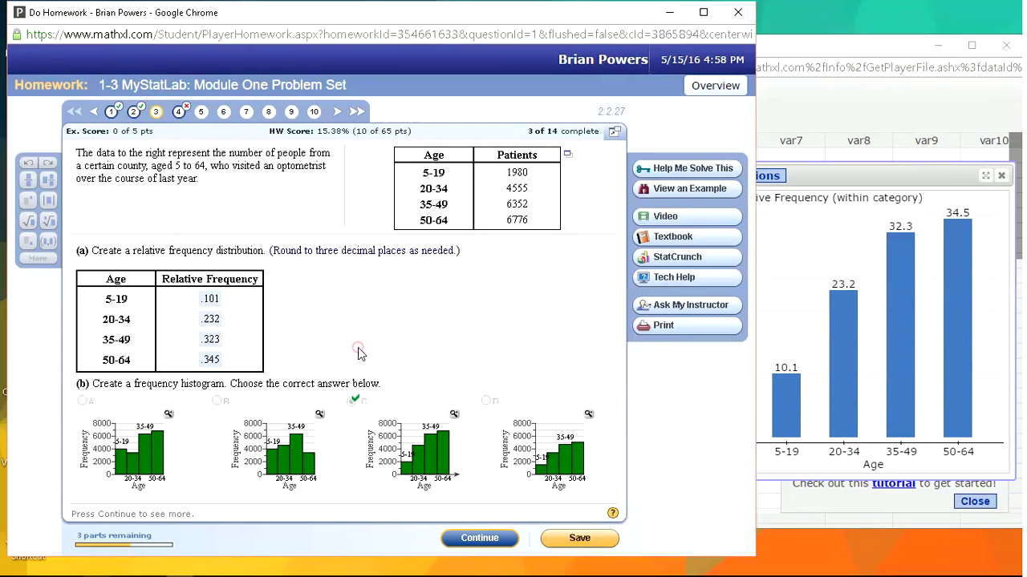
{"action": "left_click", "coordinate": [200, 112]}
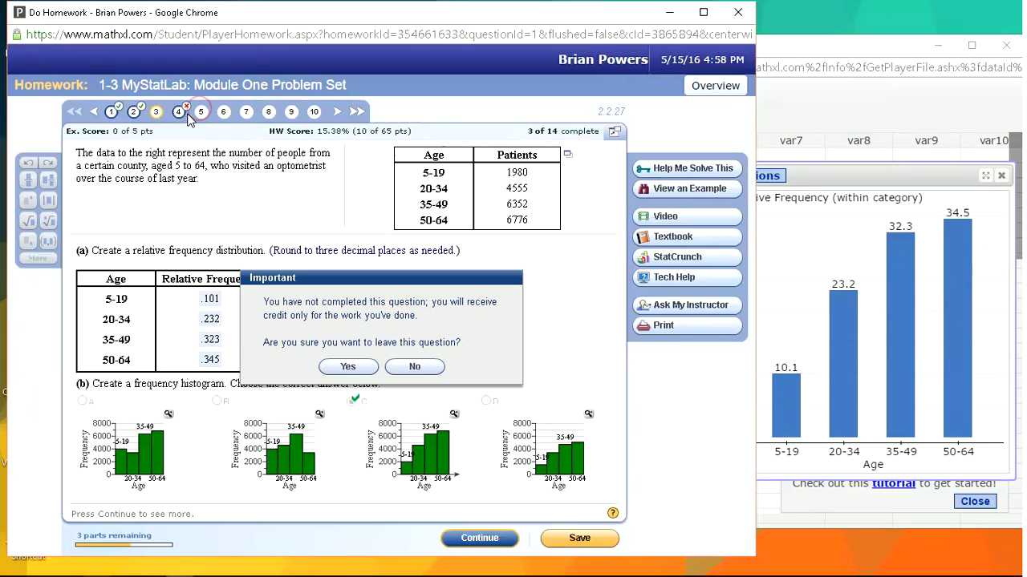
{"action": "left_click", "coordinate": [416, 368]}
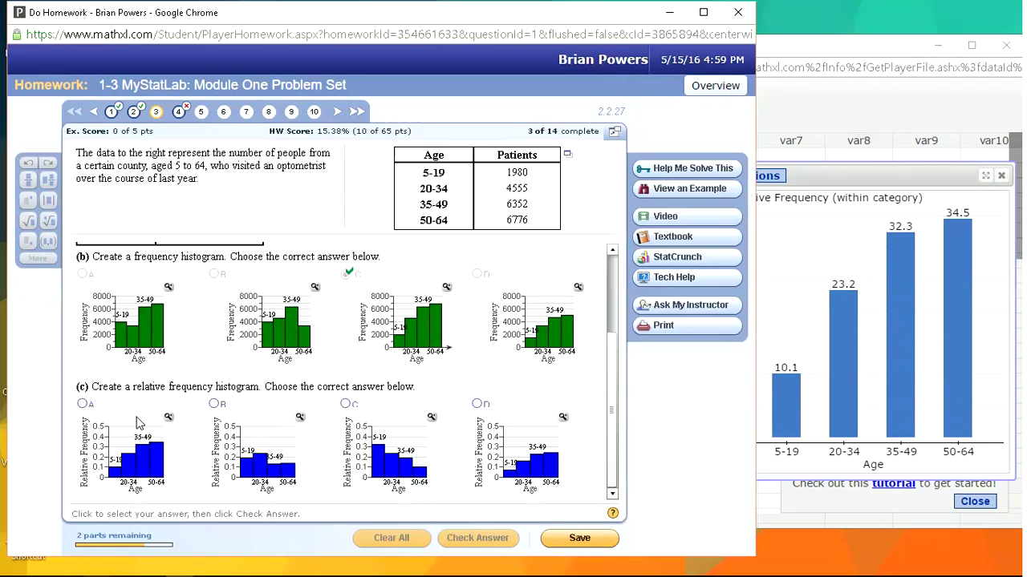
Step: Preview histograms A and D, select A for part (c), and check it
{"action": "left_click", "coordinate": [169, 418]}
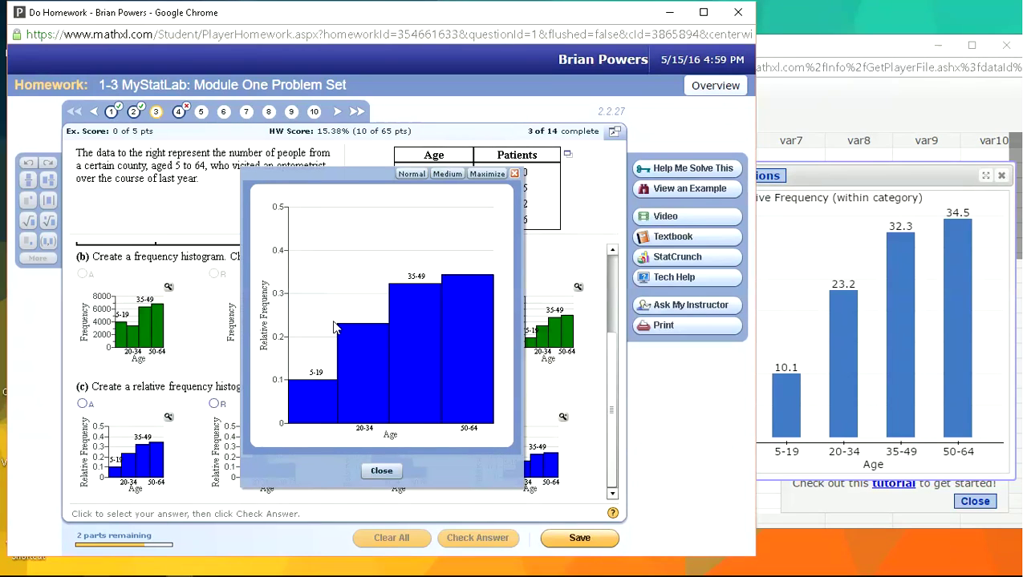
{"action": "left_click", "coordinate": [382, 471]}
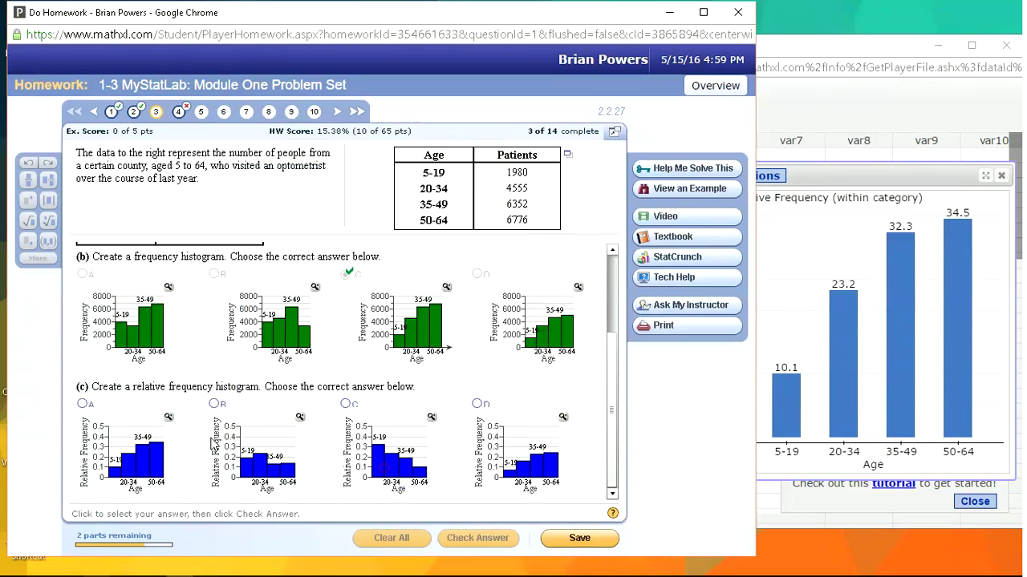
{"action": "left_click", "coordinate": [94, 407]}
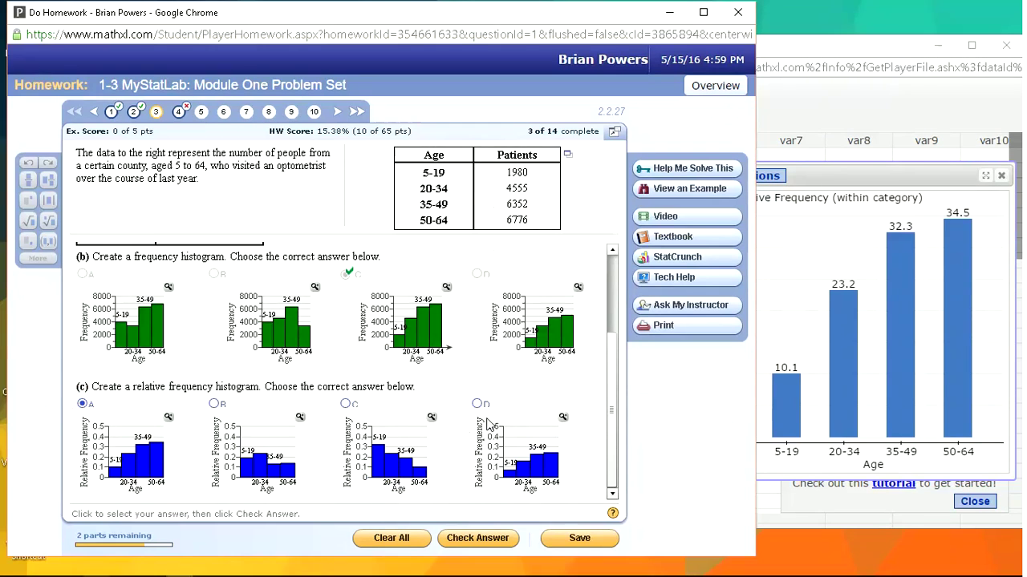
{"action": "left_click", "coordinate": [563, 418]}
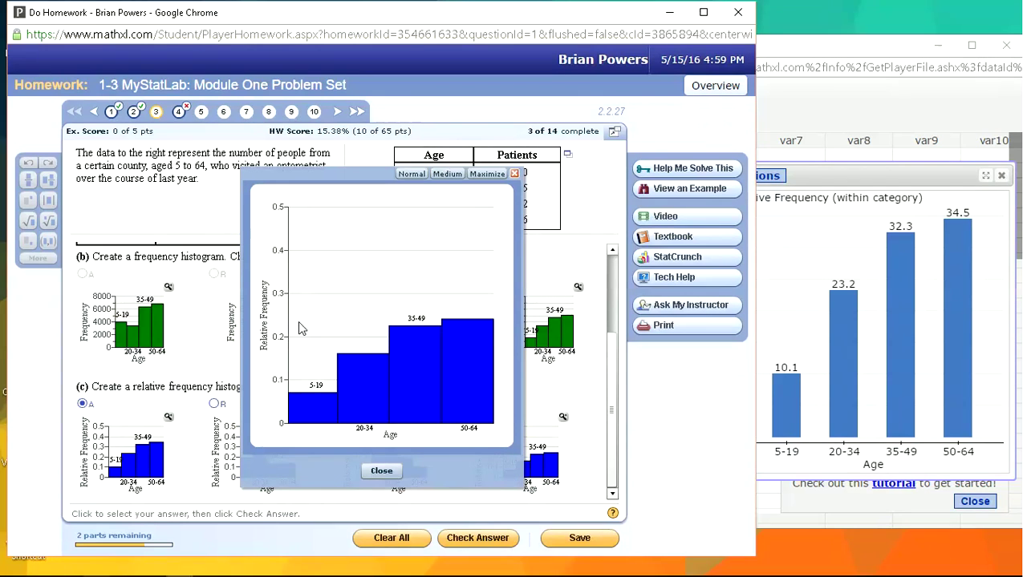
{"action": "left_click", "coordinate": [385, 470]}
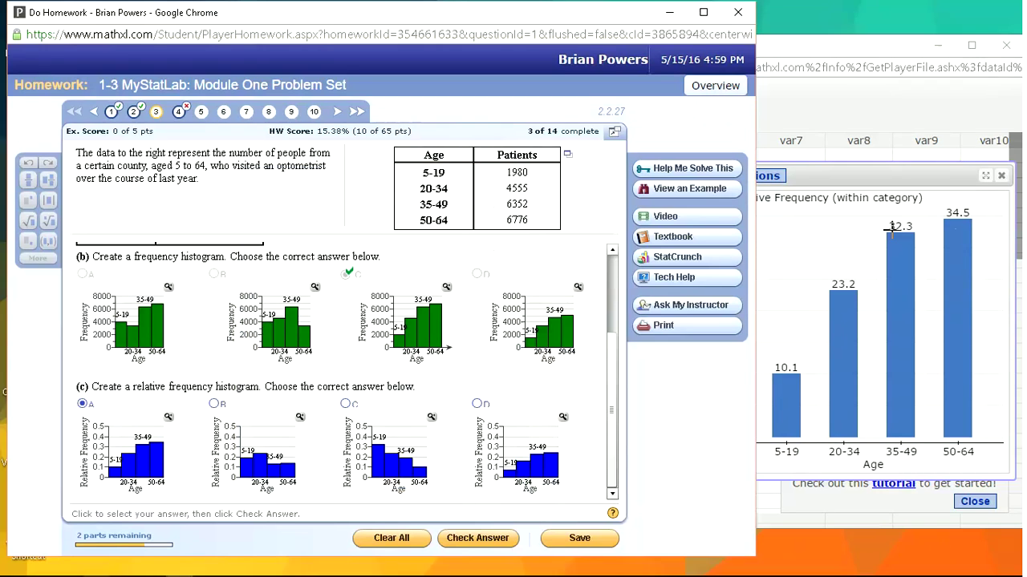
{"action": "left_click", "coordinate": [480, 539]}
{"action": "left_click", "coordinate": [343, 345]}
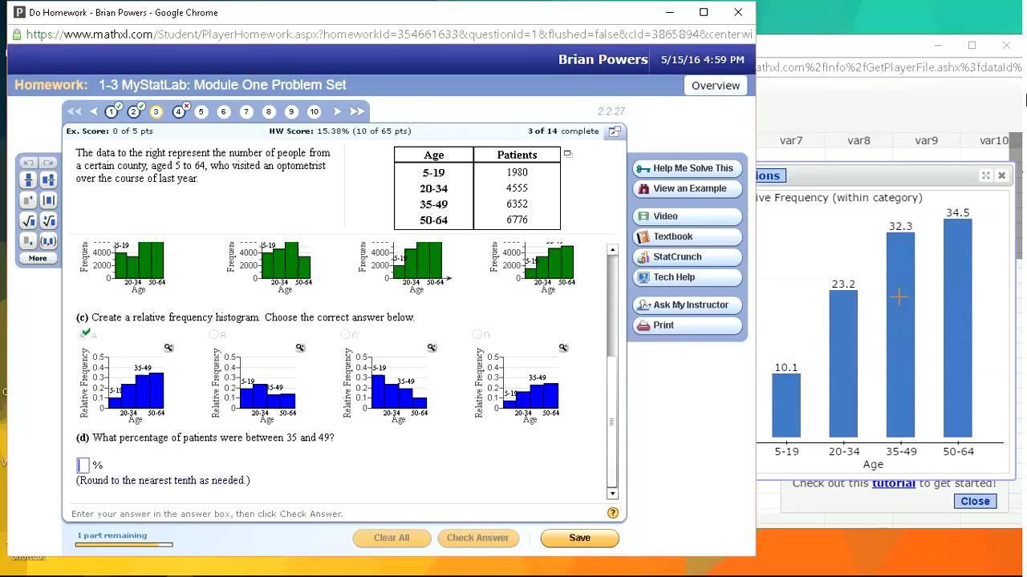
Step: Submit 32.3% as the part (d) percentage of patients aged 35-49
{"action": "mouse_move", "coordinate": [898, 298]}
{"action": "type", "text": "32.3"}
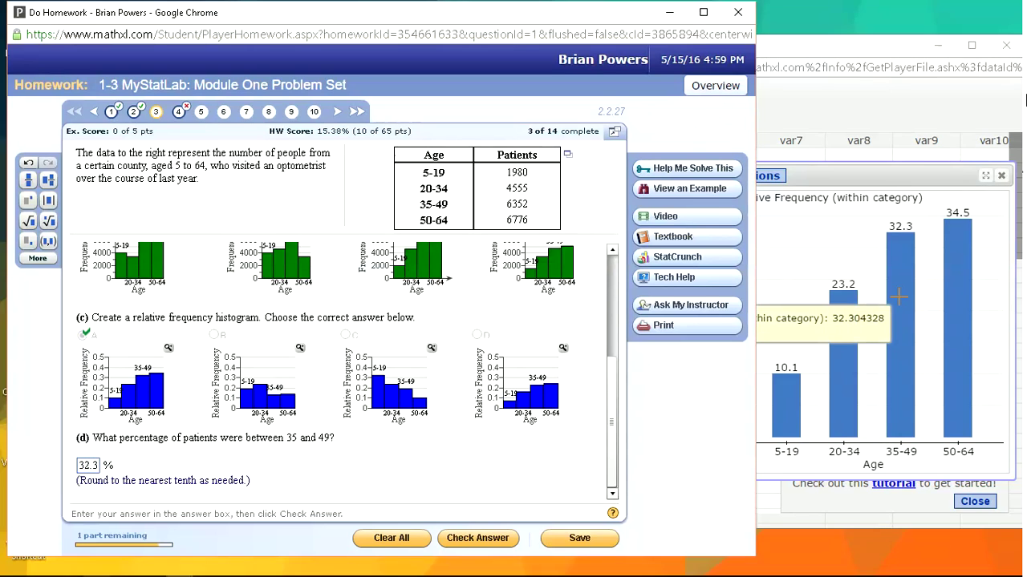
{"action": "key", "text": "Return"}
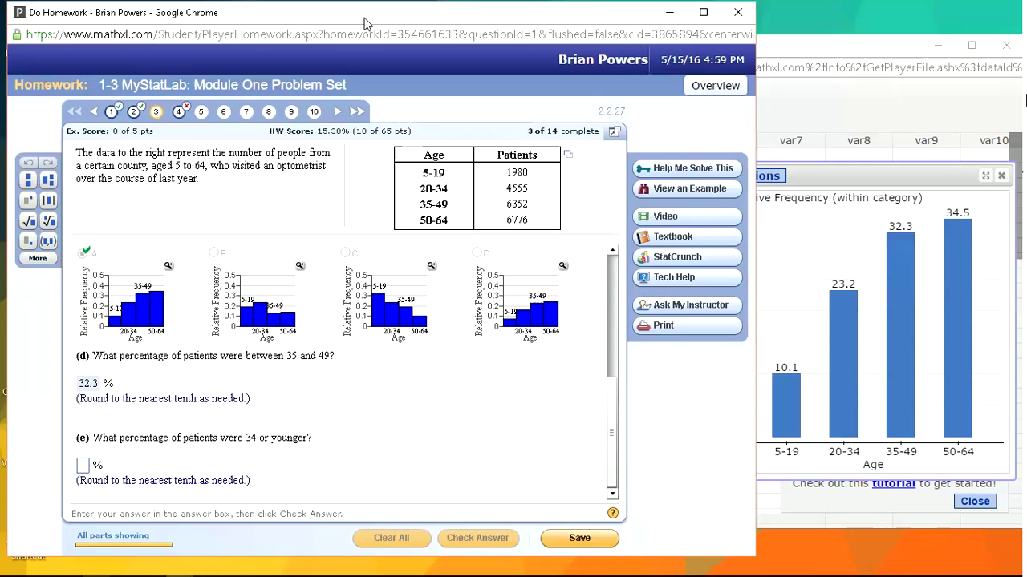
{"action": "left_click_drag", "start_coordinate": [365, 22], "coordinate": [574, 21]}
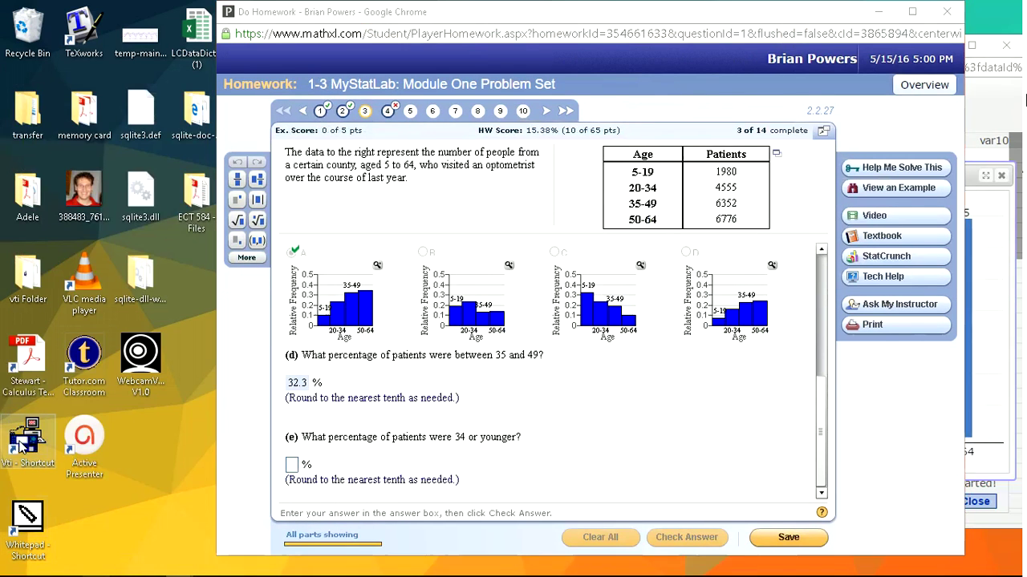
{"action": "left_click_drag", "start_coordinate": [430, 18], "coordinate": [232, 21]}
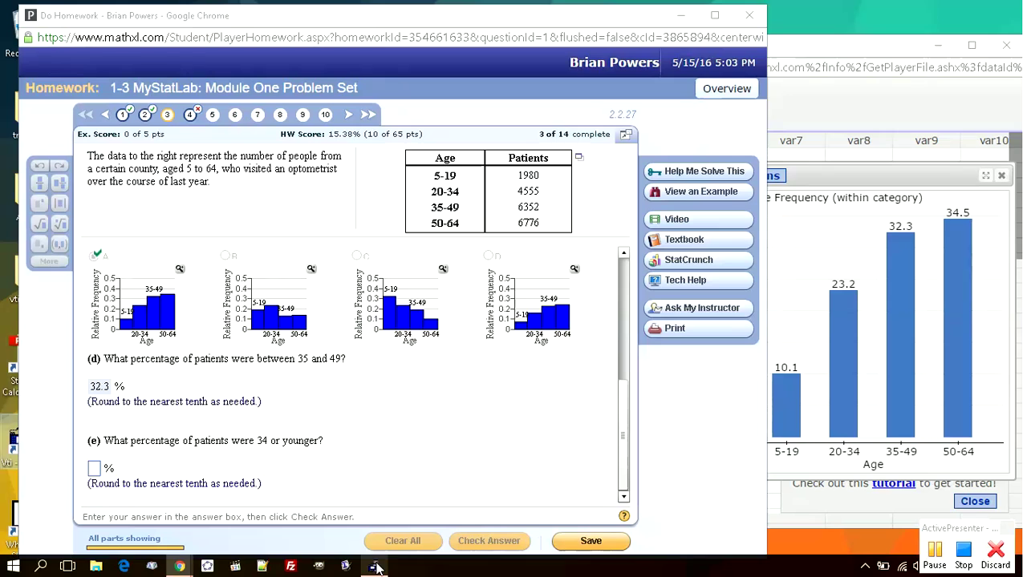
Step: Add 10.1 + 23.2 on the TI-83 Plus calculator to get 33.3
{"action": "left_click", "coordinate": [376, 567]}
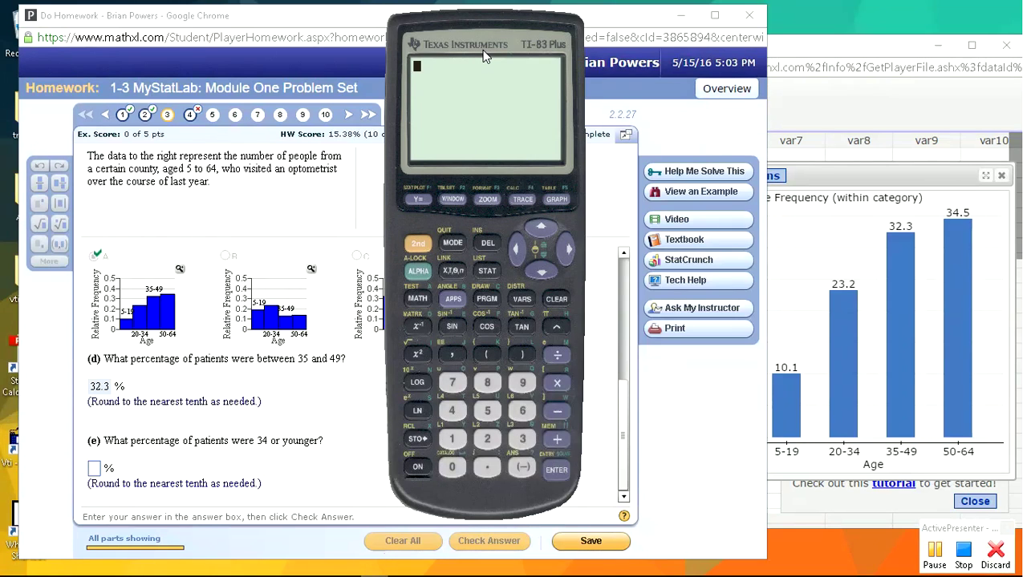
{"action": "type", "text": "10.1"}
{"action": "left_click", "coordinate": [556, 440]}
{"action": "left_click", "coordinate": [487, 440]}
{"action": "left_click", "coordinate": [522, 439]}
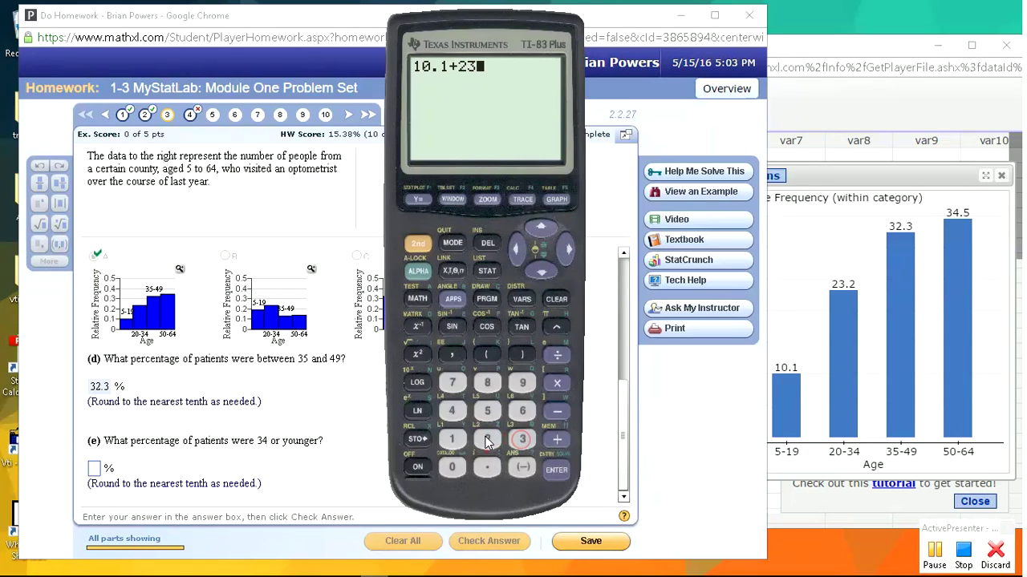
{"action": "left_click", "coordinate": [487, 468]}
{"action": "left_click", "coordinate": [487, 440]}
{"action": "left_click", "coordinate": [551, 473]}
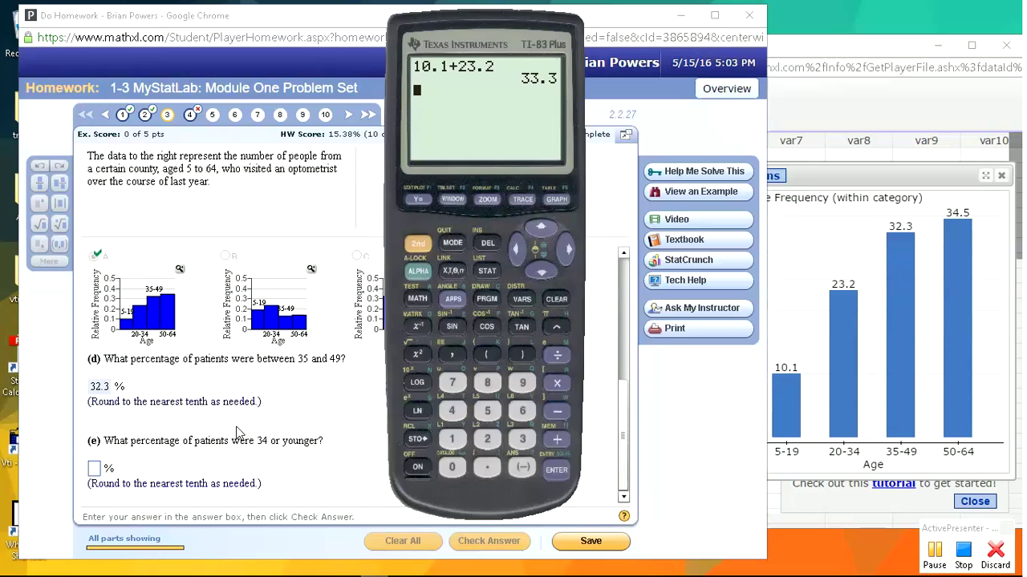
Step: Submit 33.3% for part (e), then move on to question 6
{"action": "left_click", "coordinate": [96, 470]}
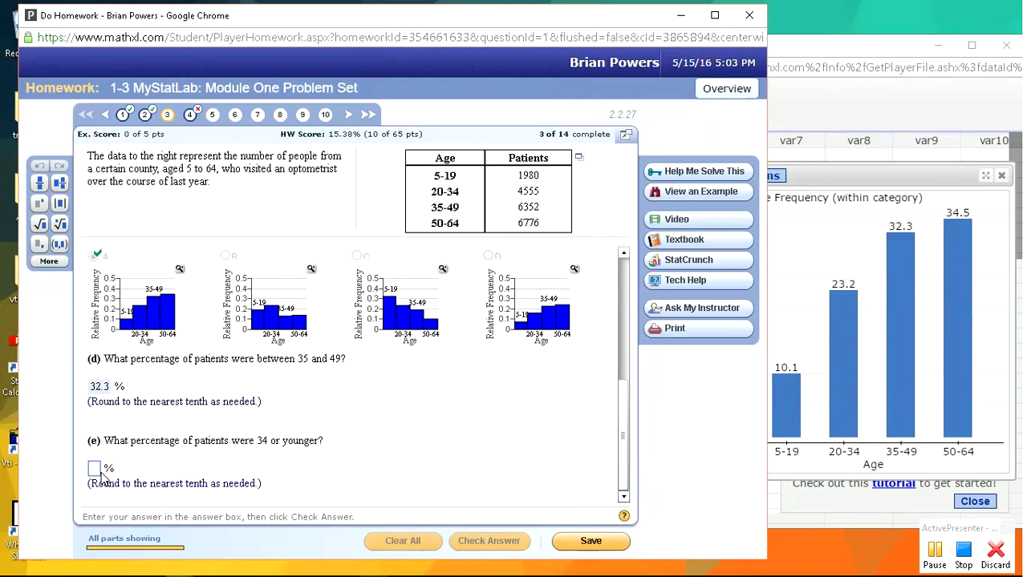
{"action": "type", "text": "33.3"}
{"action": "key", "text": "Return"}
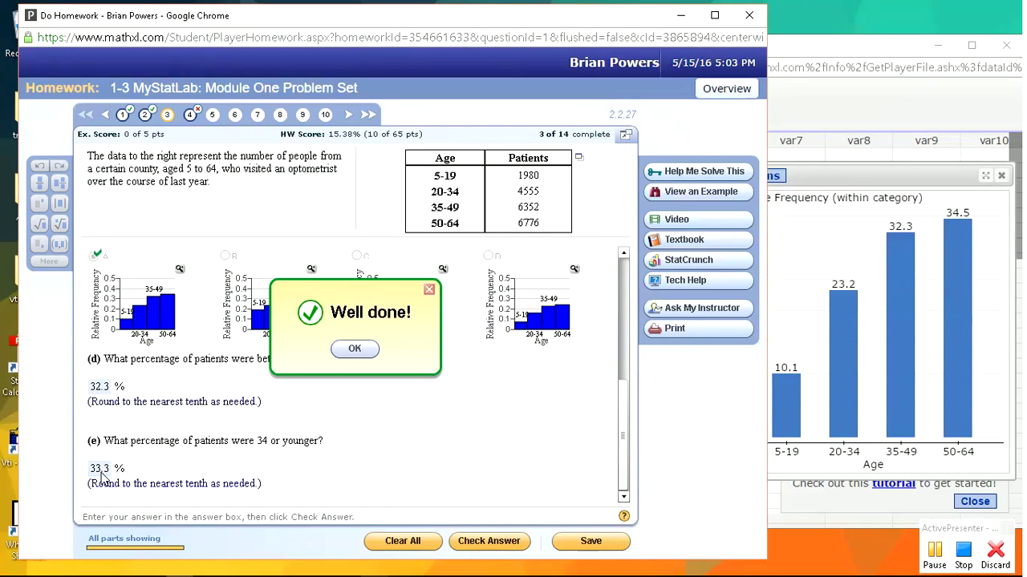
{"action": "key", "text": "Return"}
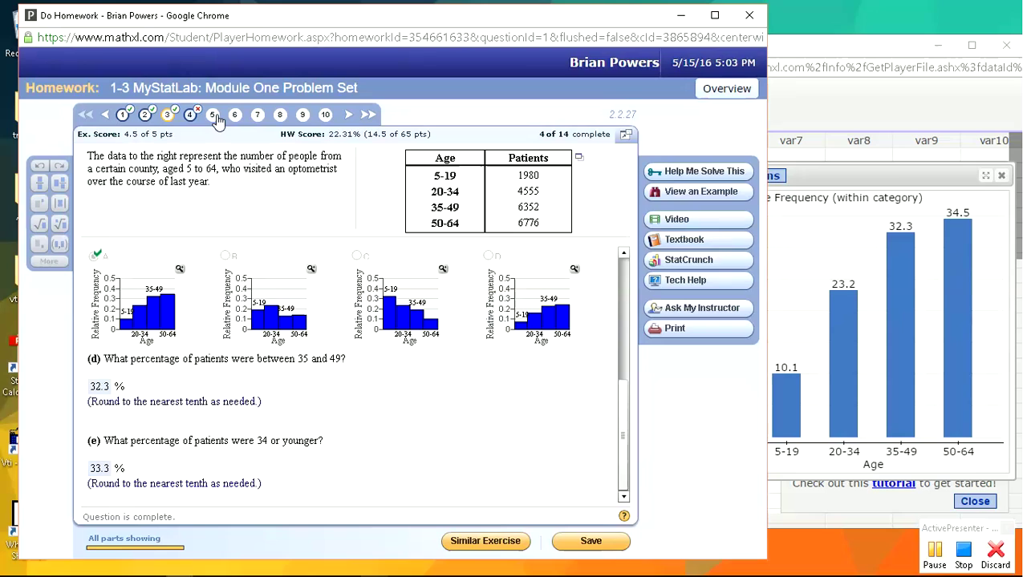
{"action": "left_click", "coordinate": [214, 115]}
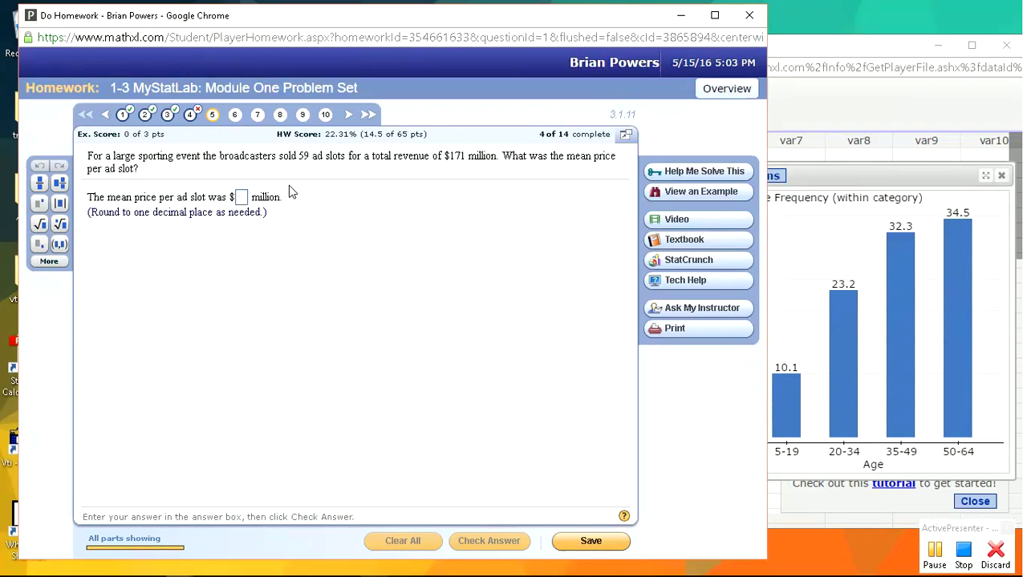
{"action": "left_click", "coordinate": [234, 116]}
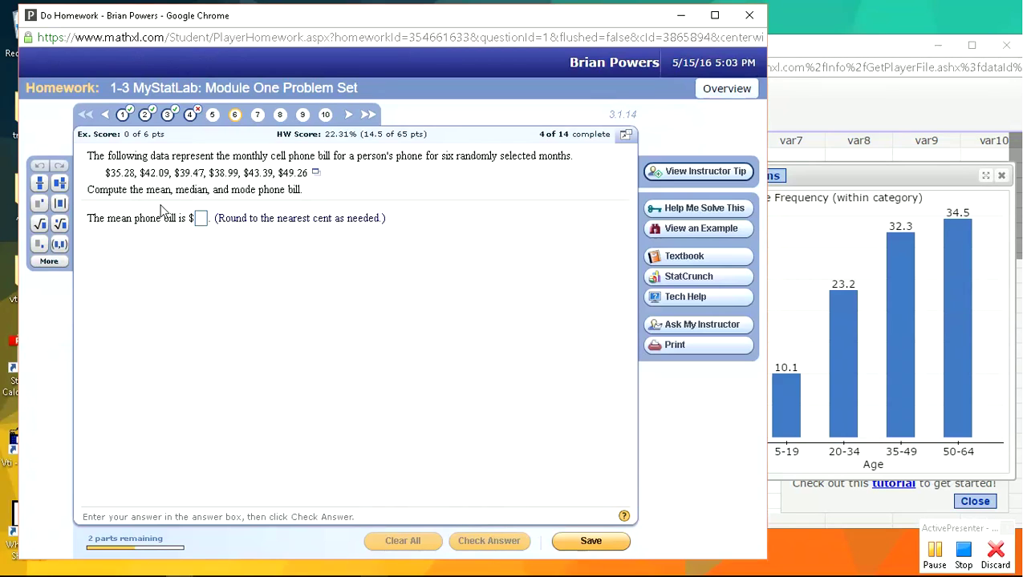
Step: Send the six phone-bill amounts to StatCrunch as var1 and bring its window forward
{"action": "left_click", "coordinate": [315, 173]}
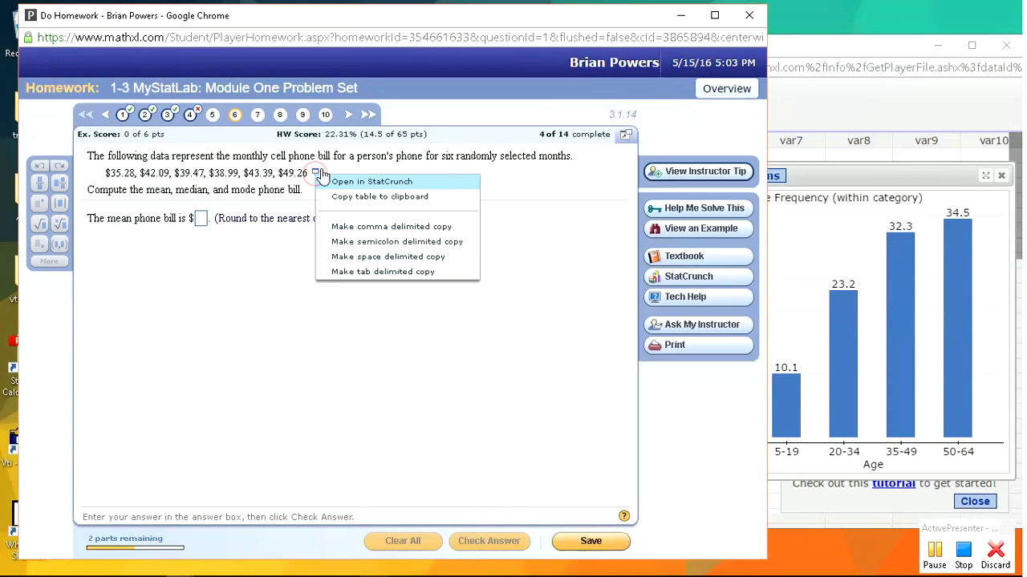
{"action": "left_click", "coordinate": [369, 182]}
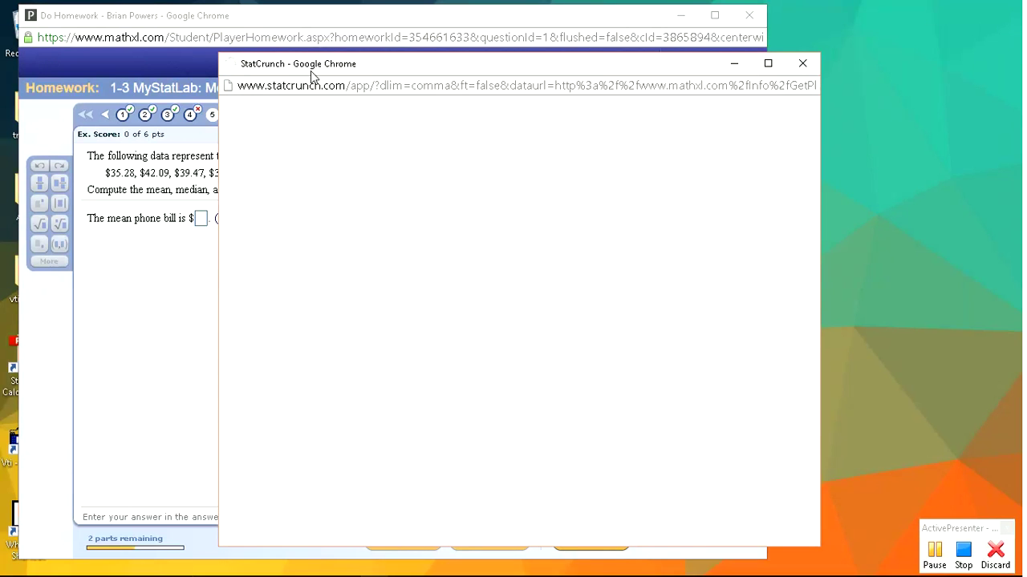
{"action": "left_click", "coordinate": [315, 30]}
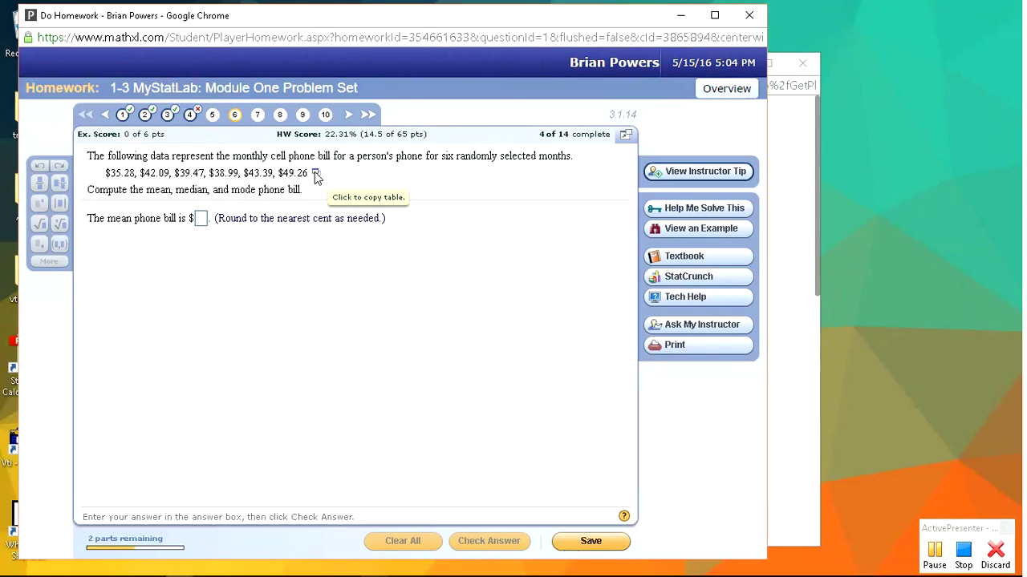
{"action": "left_click", "coordinate": [816, 121]}
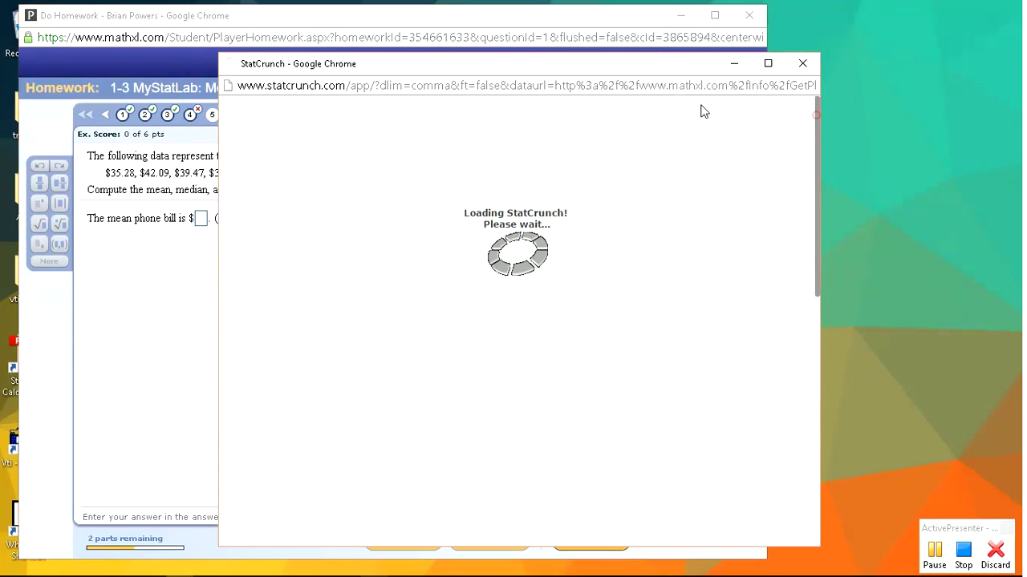
{"action": "left_click_drag", "start_coordinate": [519, 71], "coordinate": [572, 58]}
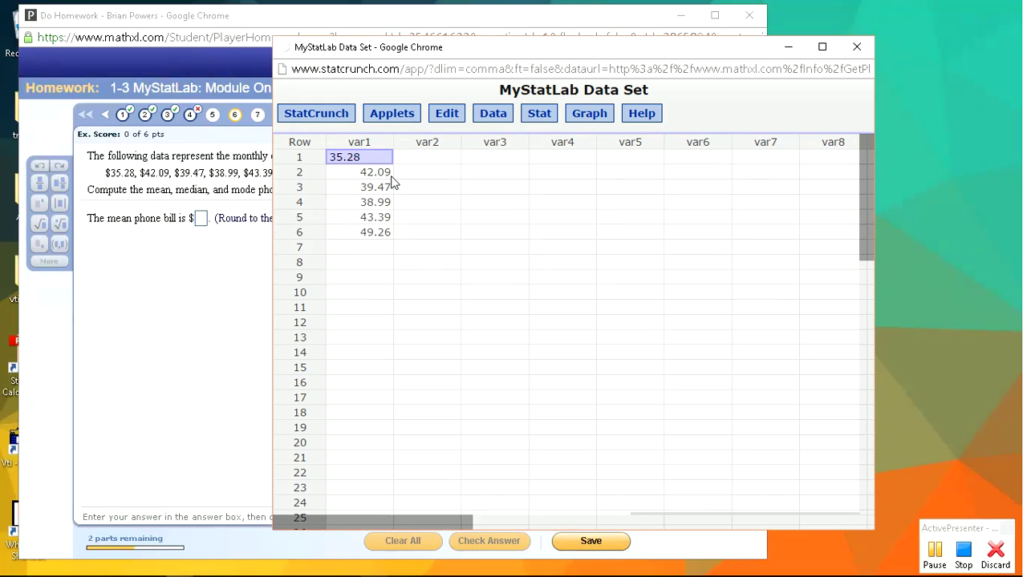
Step: Compute summary stats with Mode for var1: mean 41.413333, median 40.78, range 13.98
{"action": "left_click", "coordinate": [538, 115]}
{"action": "mouse_move", "coordinate": [560, 138]}
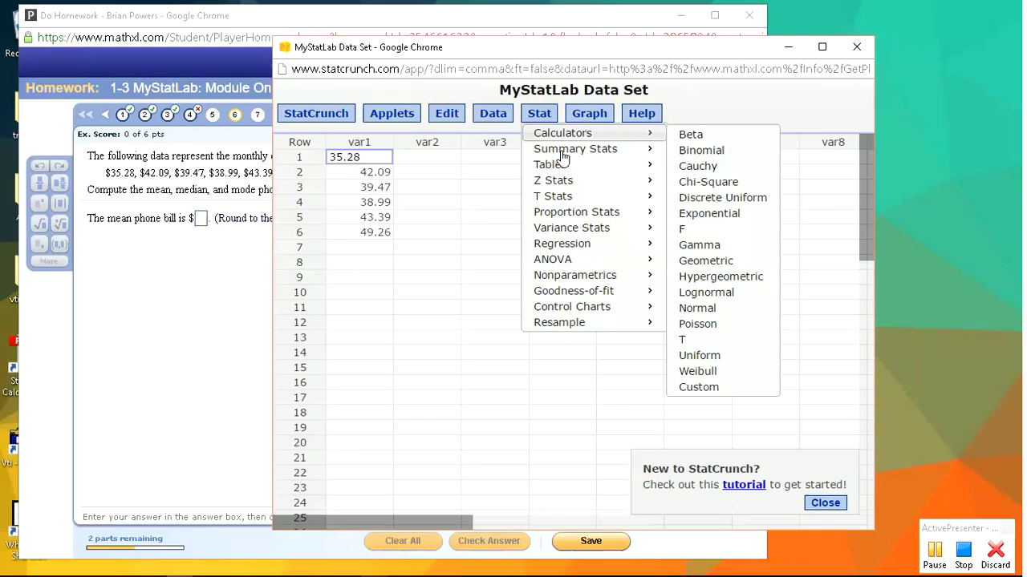
{"action": "mouse_move", "coordinate": [568, 157]}
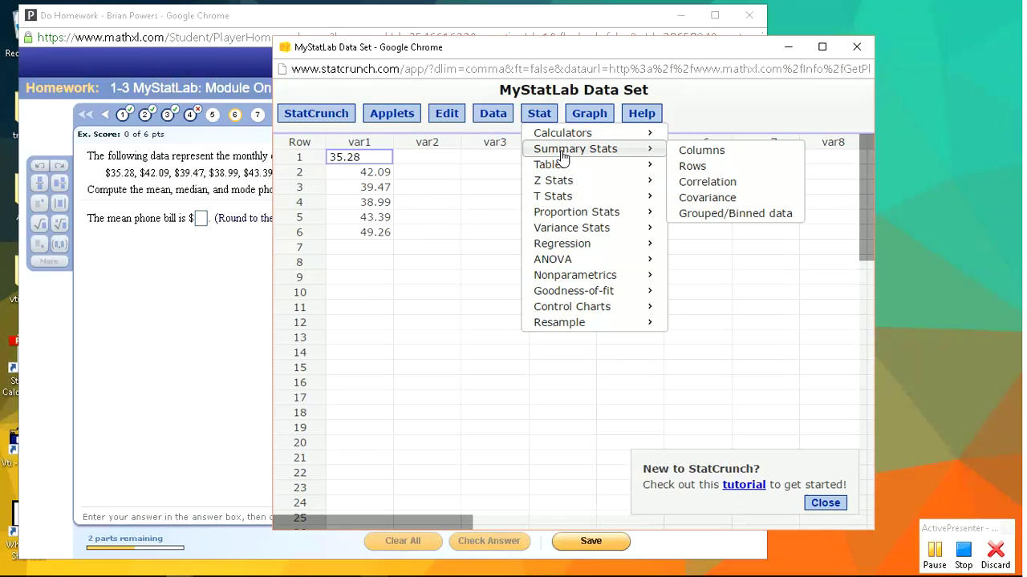
{"action": "left_click", "coordinate": [710, 155]}
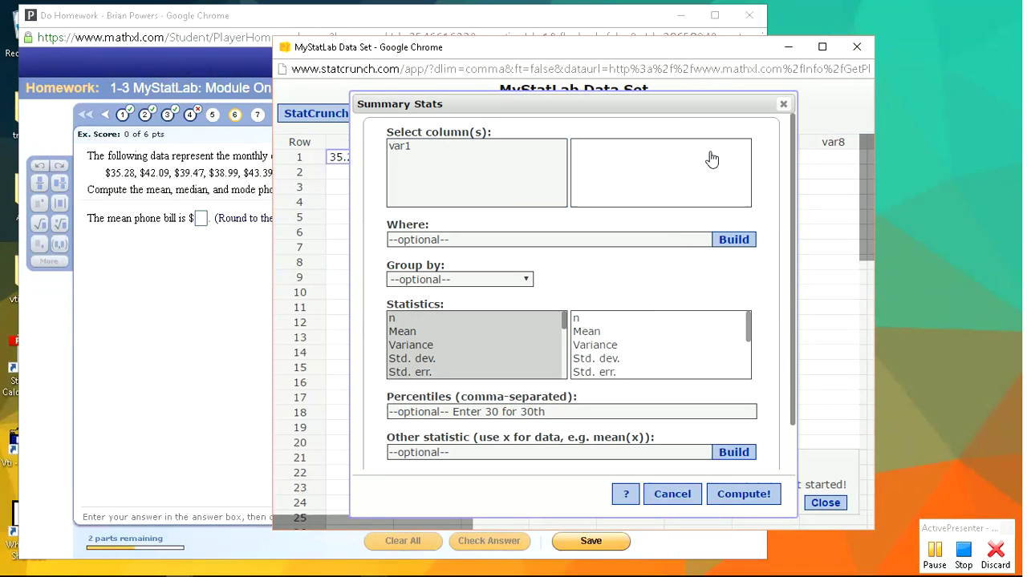
{"action": "left_click", "coordinate": [409, 149]}
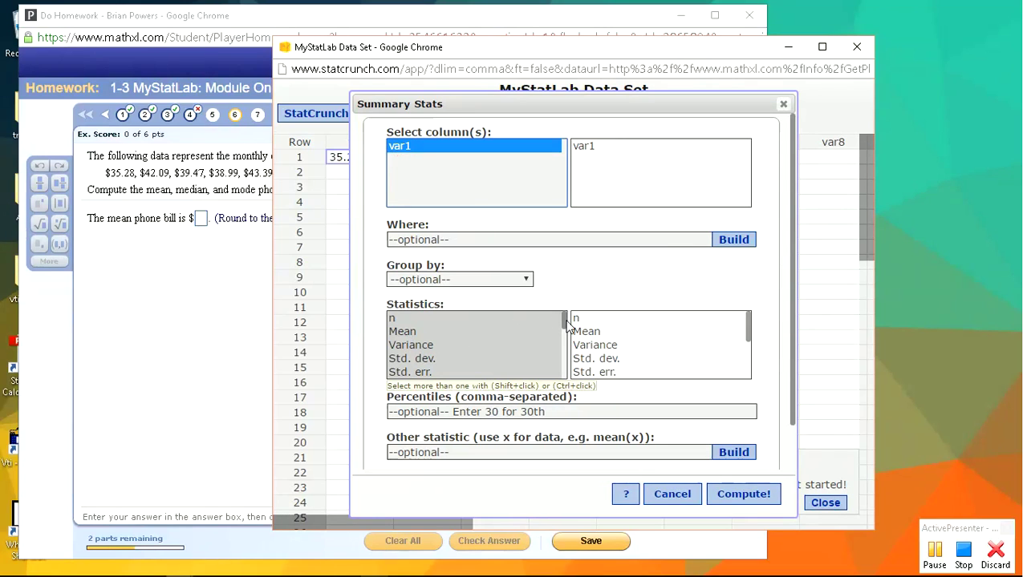
{"action": "left_click_drag", "start_coordinate": [562, 331], "coordinate": [568, 383]}
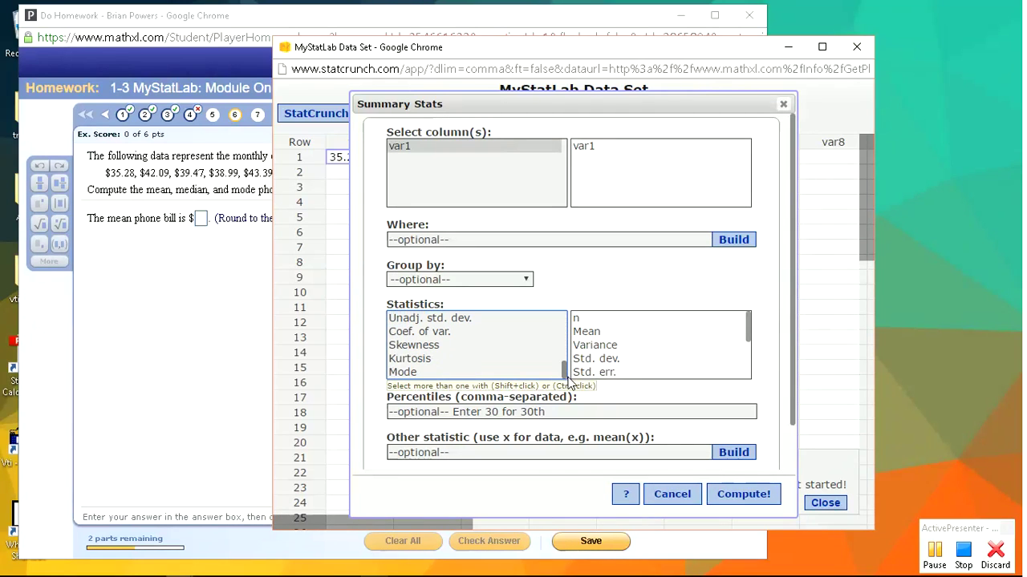
{"action": "left_click", "coordinate": [409, 373]}
{"action": "mouse_move", "coordinate": [561, 374]}
{"action": "left_mouse_down"}
{"action": "mouse_move", "coordinate": [566, 313]}
{"action": "mouse_move", "coordinate": [566, 387]}
{"action": "left_mouse_up"}
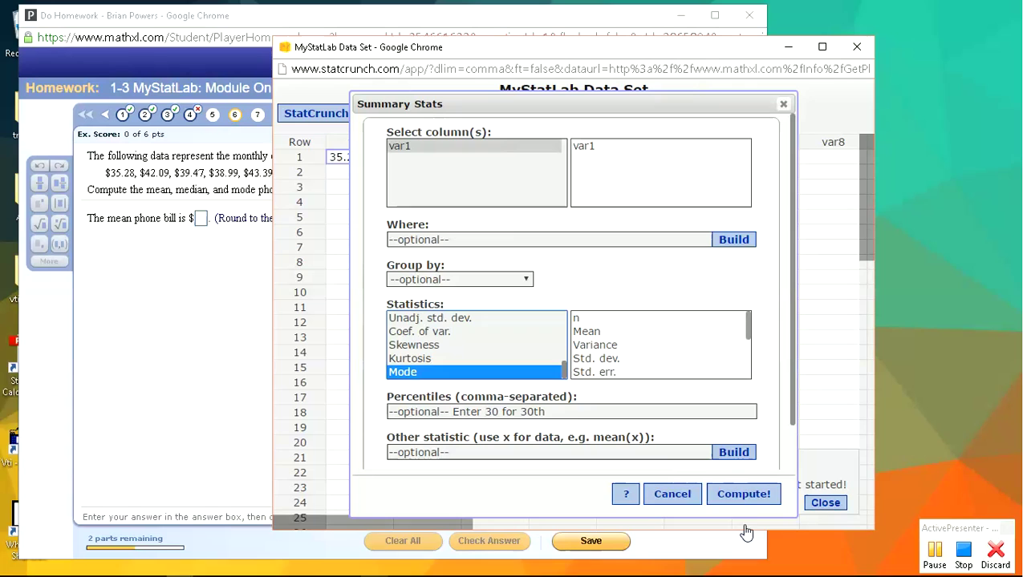
{"action": "left_click", "coordinate": [740, 495]}
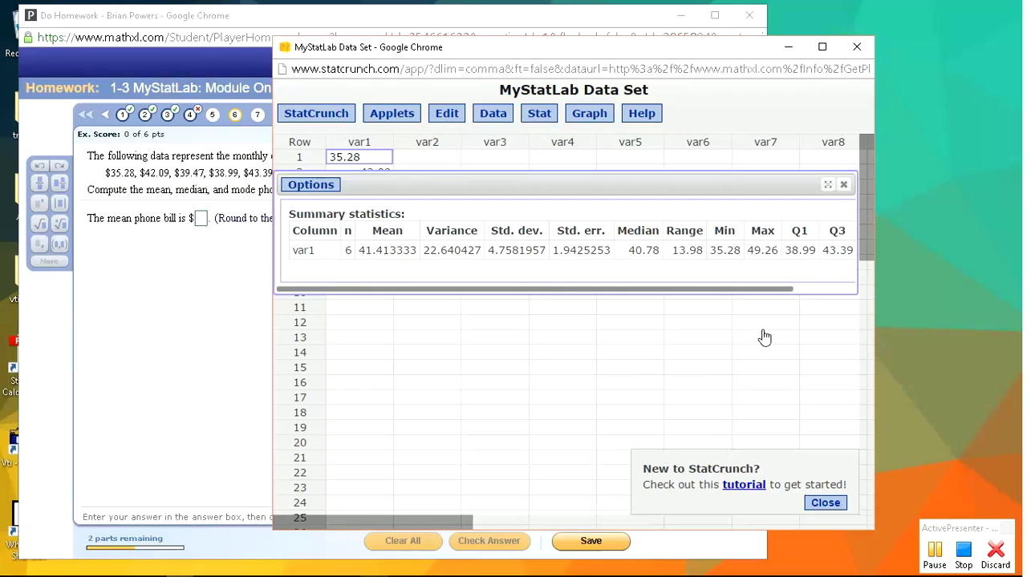
Step: Copy the mean 41.41 from the StatCrunch summary into the mean answer and check it
{"action": "left_click_drag", "start_coordinate": [874, 339], "coordinate": [1008, 339]}
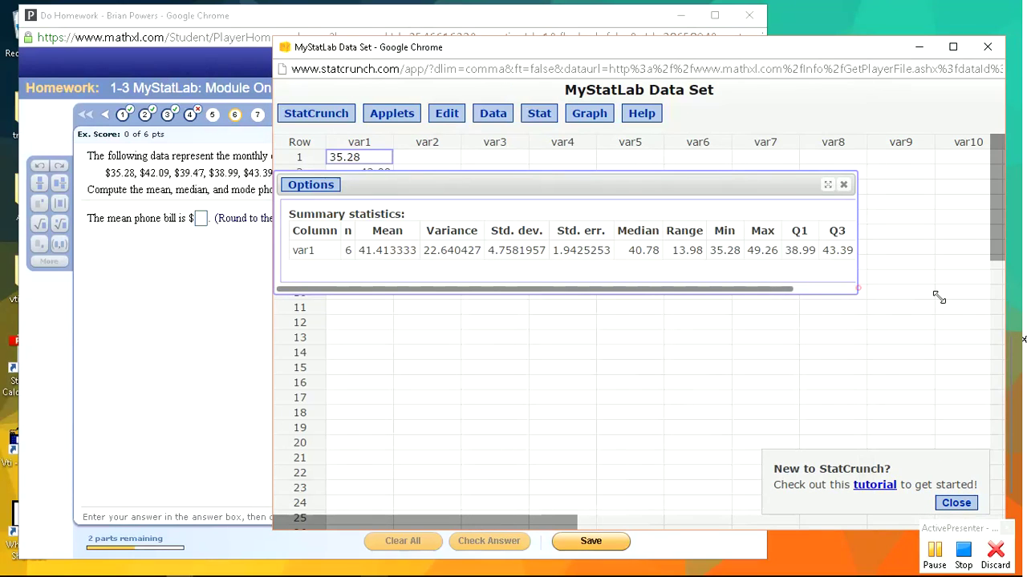
{"action": "left_click_drag", "start_coordinate": [938, 297], "coordinate": [974, 305]}
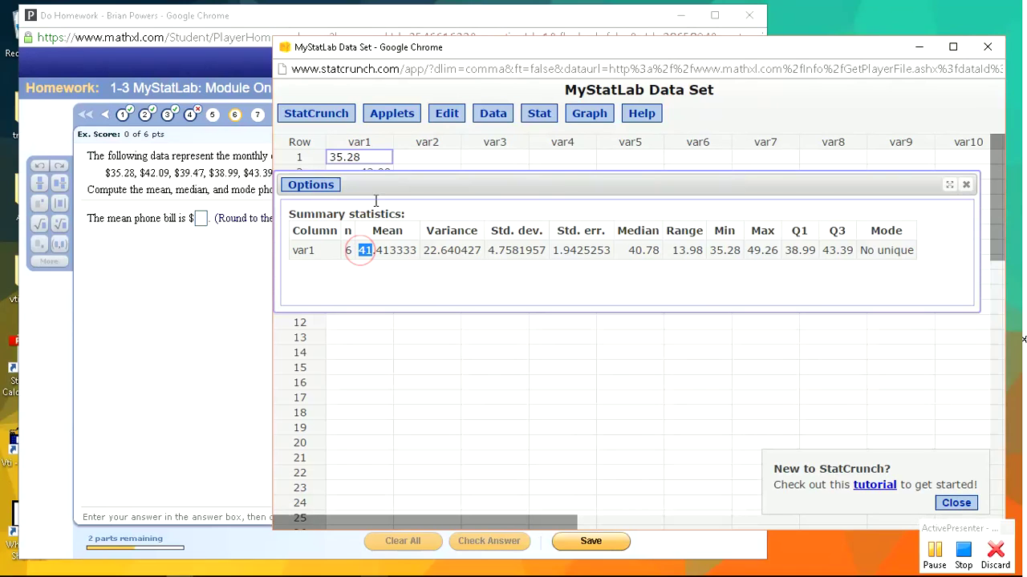
{"action": "left_click", "coordinate": [178, 279]}
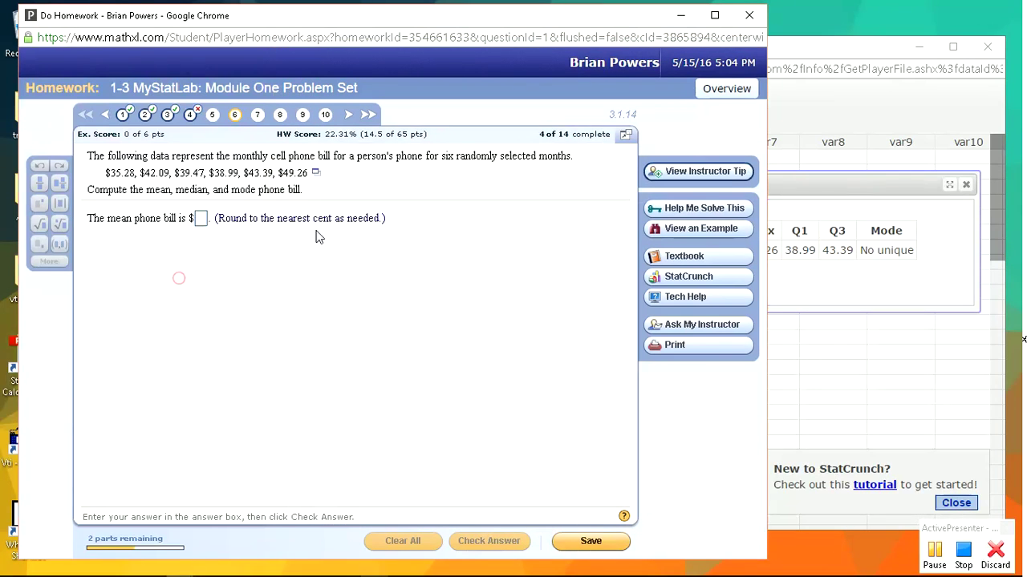
{"action": "left_click", "coordinate": [791, 295]}
{"action": "left_click_drag", "start_coordinate": [347, 254], "coordinate": [390, 254]}
{"action": "key", "text": "ctrl+c"}
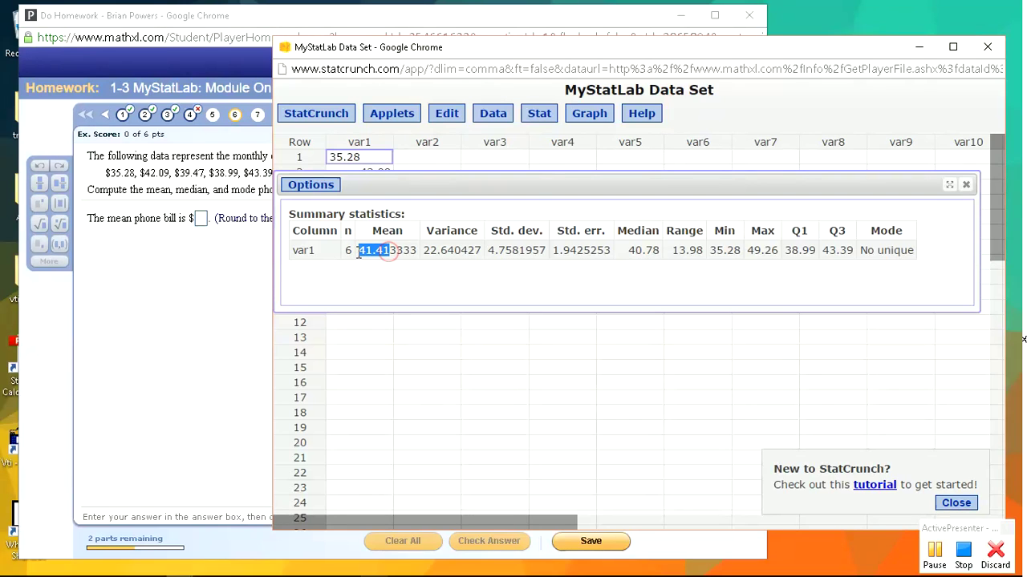
{"action": "left_click", "coordinate": [201, 219]}
{"action": "key", "text": "ctrl+v"}
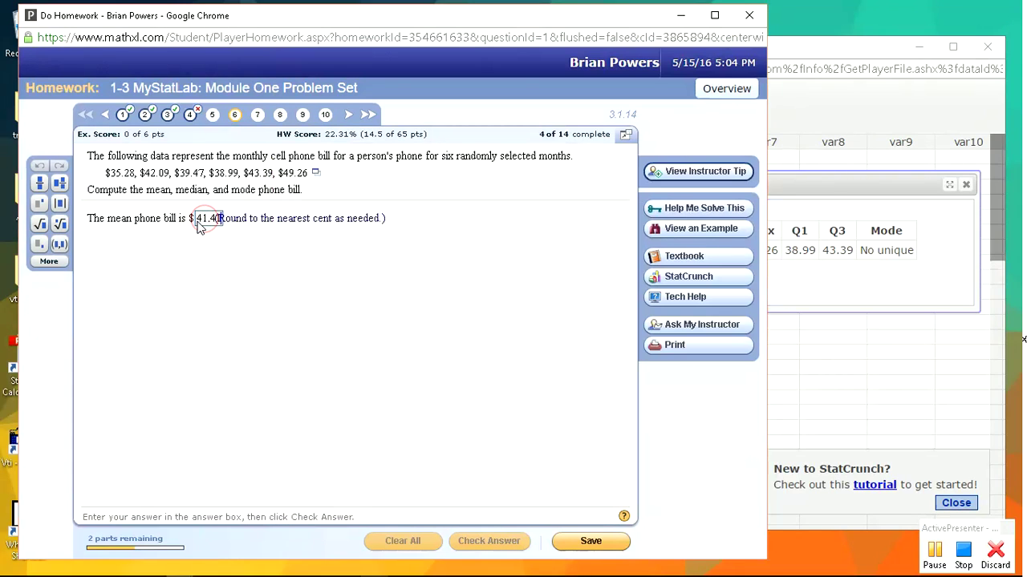
{"action": "key", "text": "Return"}
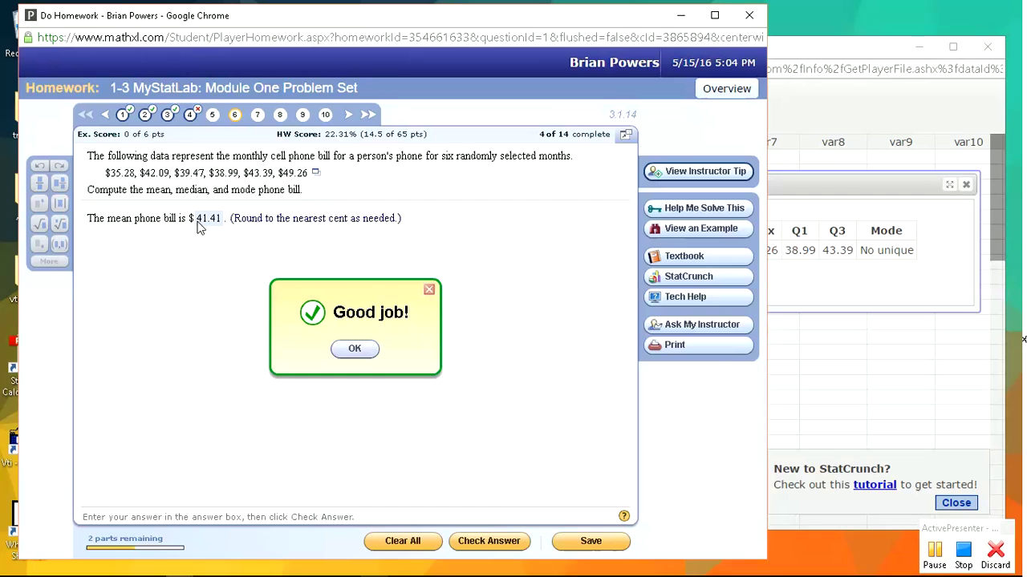
Step: Paste the median 40.78 into the median answer box and check it
{"action": "left_click", "coordinate": [805, 264]}
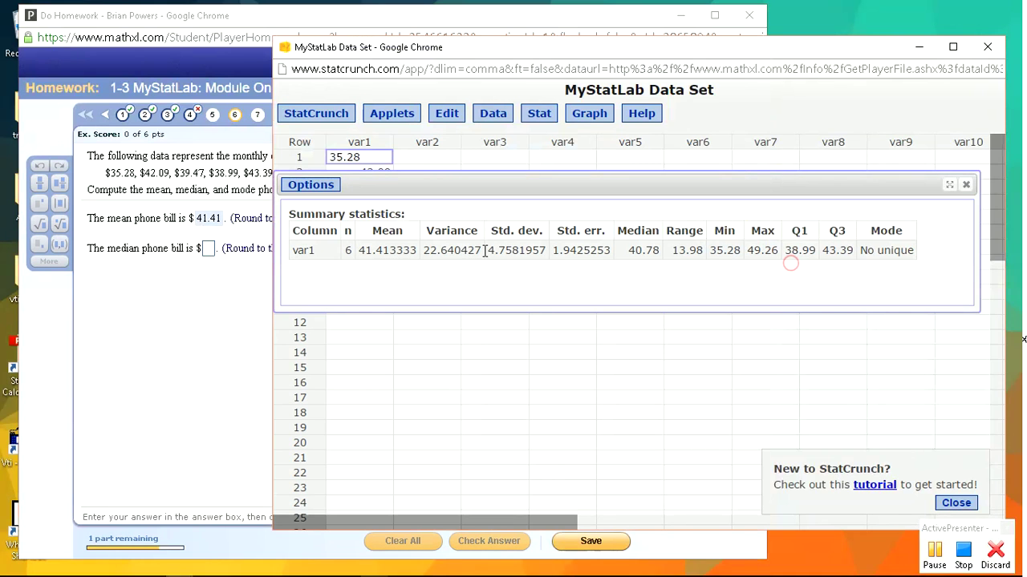
{"action": "double_click", "coordinate": [637, 250]}
{"action": "key", "text": "ctrl+c"}
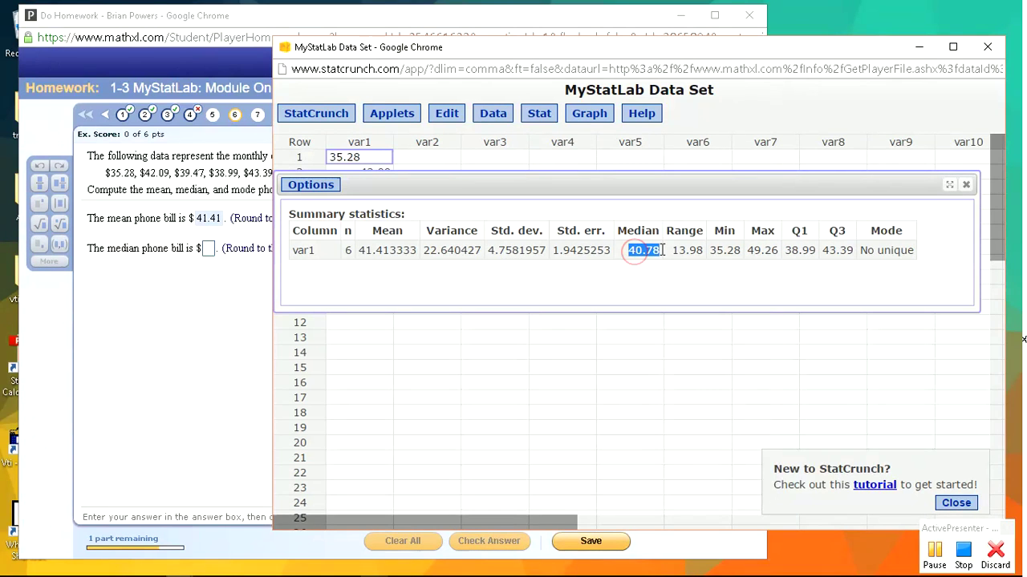
{"action": "left_click", "coordinate": [209, 253]}
{"action": "key", "text": "ctrl+v"}
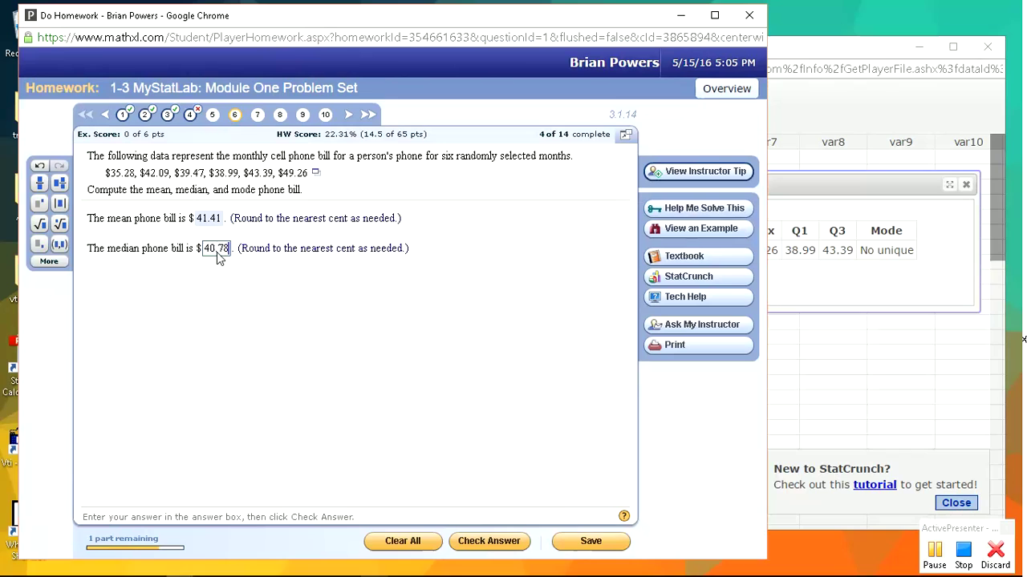
{"action": "key", "text": "Return"}
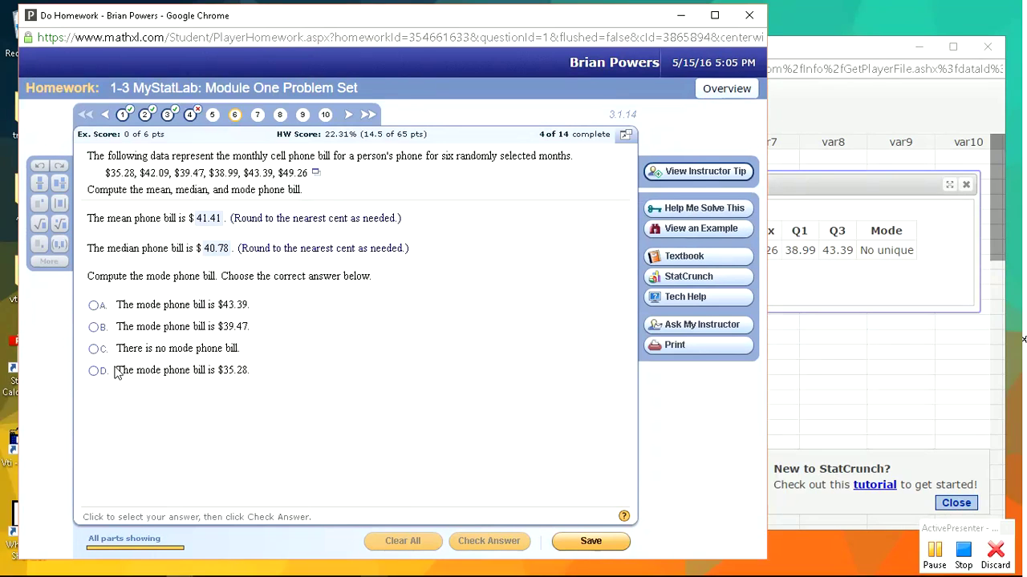
Step: Choose option C, no mode, and confirm the accepted answer
{"action": "left_click", "coordinate": [94, 350]}
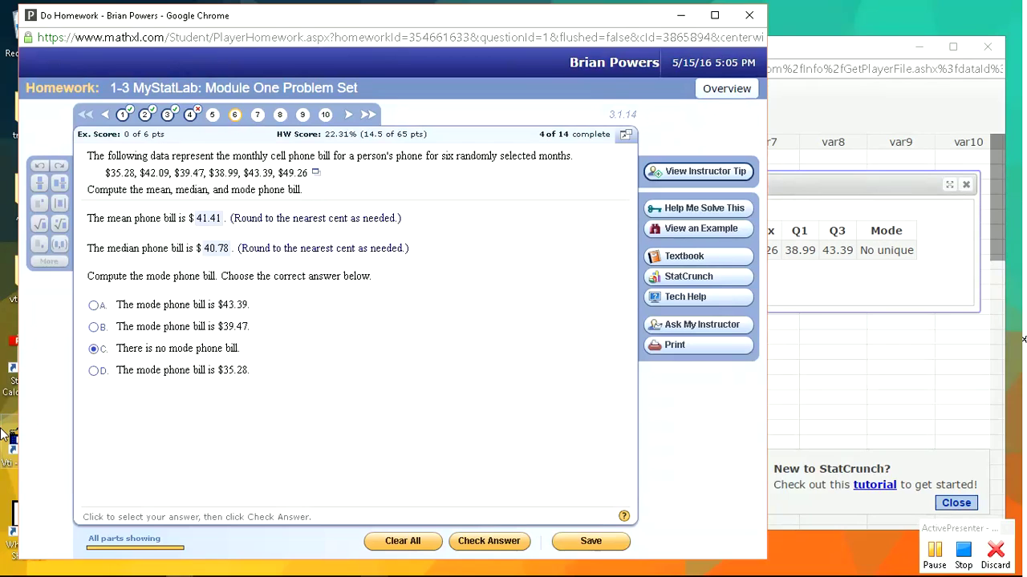
{"action": "left_click", "coordinate": [503, 544]}
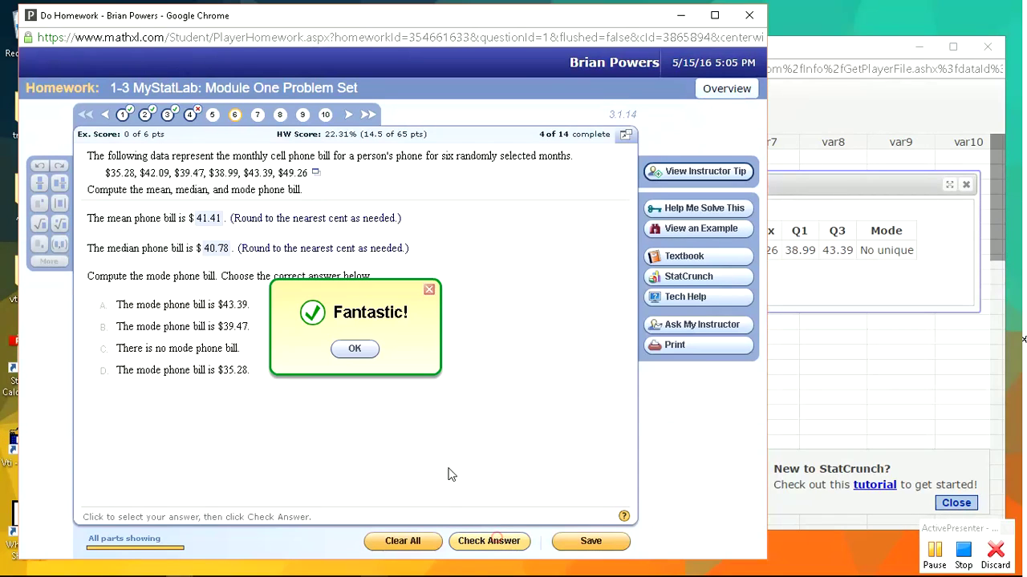
{"action": "left_click", "coordinate": [370, 351]}
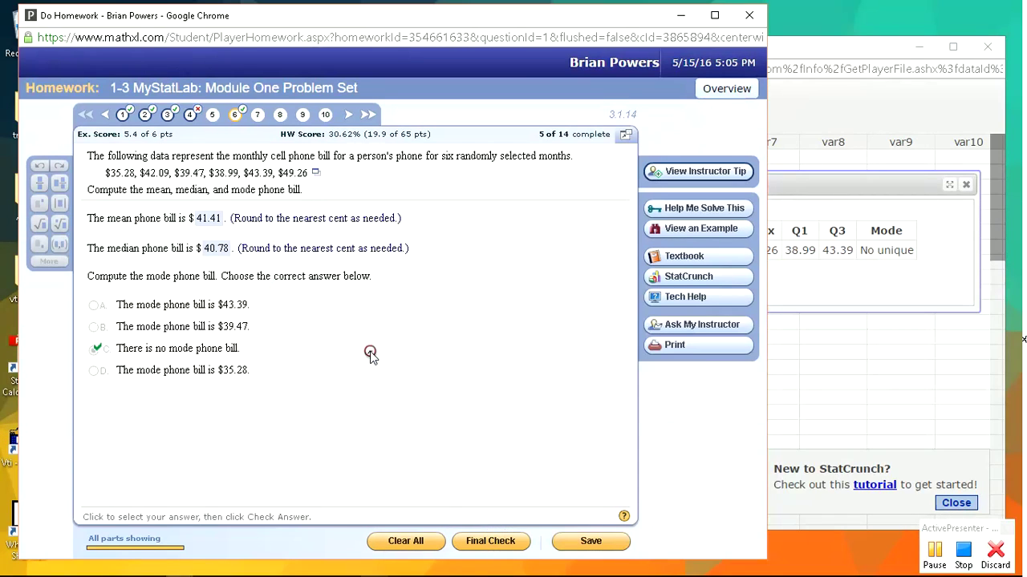
Step: Go to question 7 and open its 15 hours-worked values in StatCrunch
{"action": "left_click", "coordinate": [257, 116]}
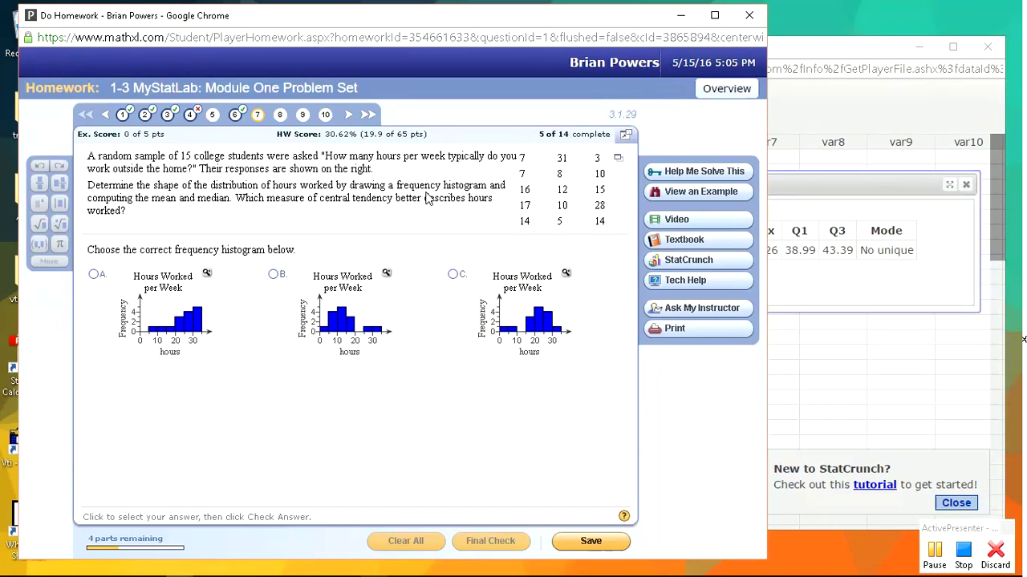
{"action": "left_click", "coordinate": [618, 163]}
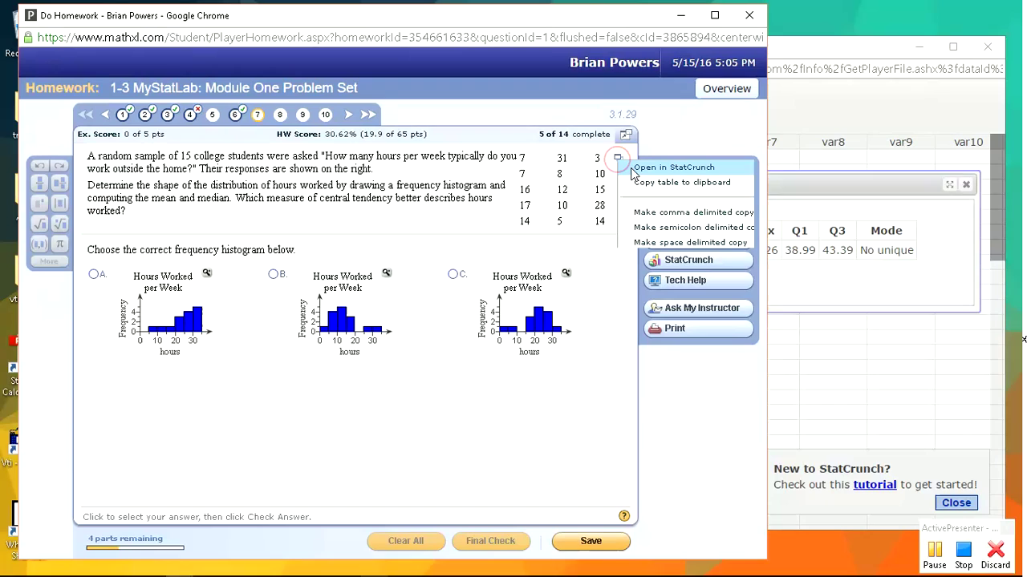
{"action": "left_click", "coordinate": [630, 169]}
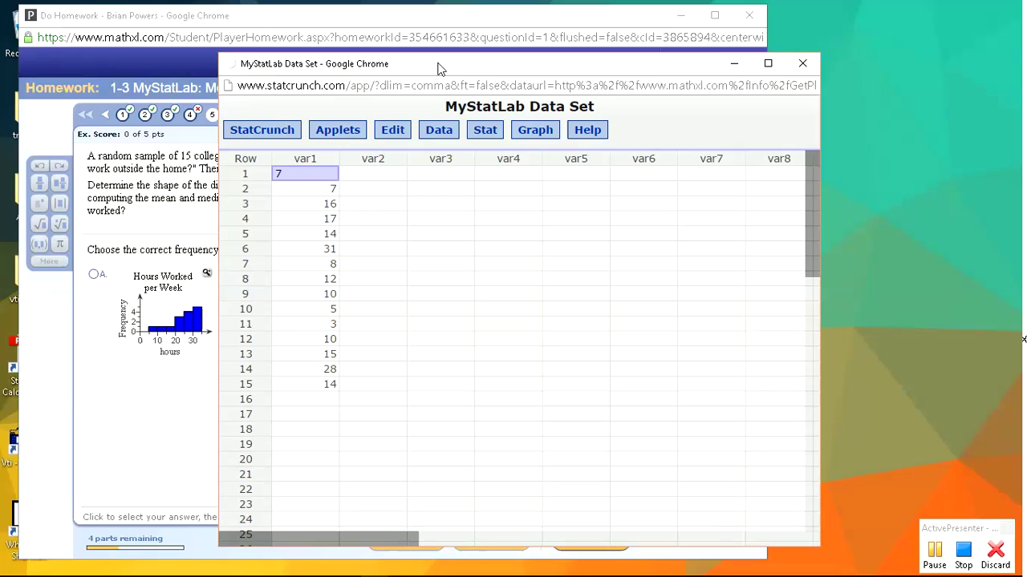
{"action": "left_click_drag", "start_coordinate": [477, 72], "coordinate": [497, 67]}
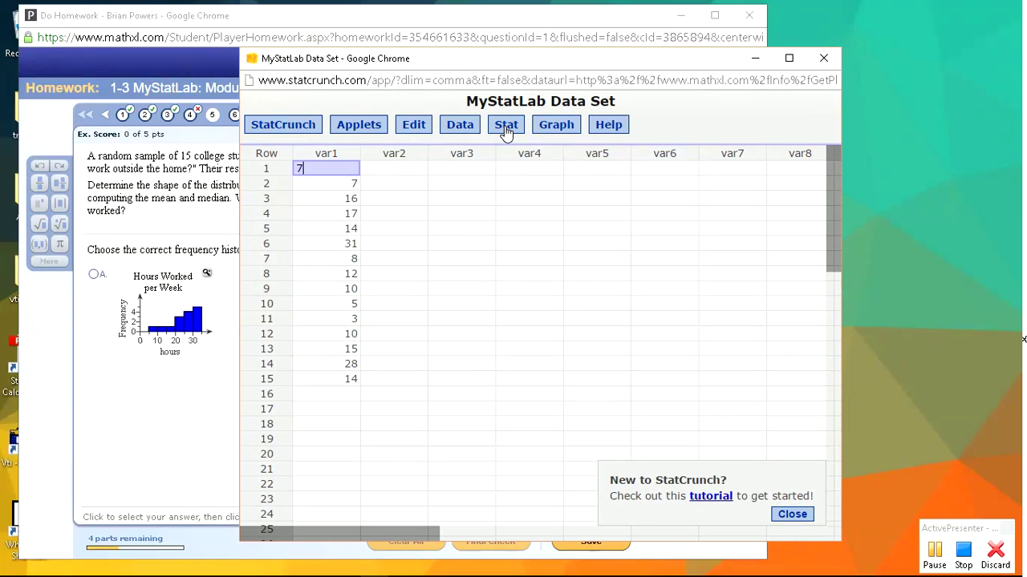
Step: Set up a var1 histogram with bins starting at 0 and width 5
{"action": "left_click", "coordinate": [553, 127]}
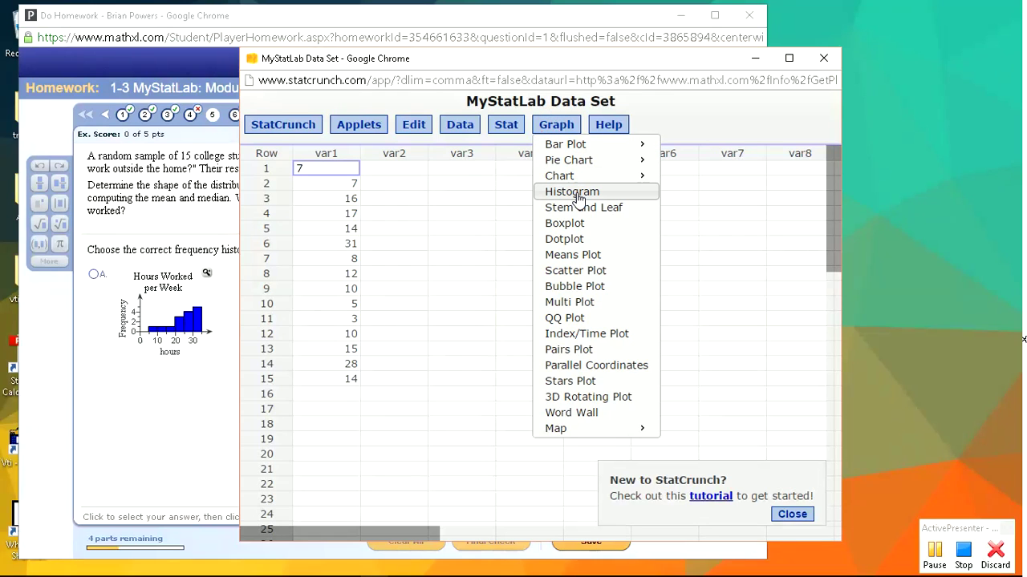
{"action": "left_click", "coordinate": [580, 194]}
{"action": "left_click", "coordinate": [375, 158]}
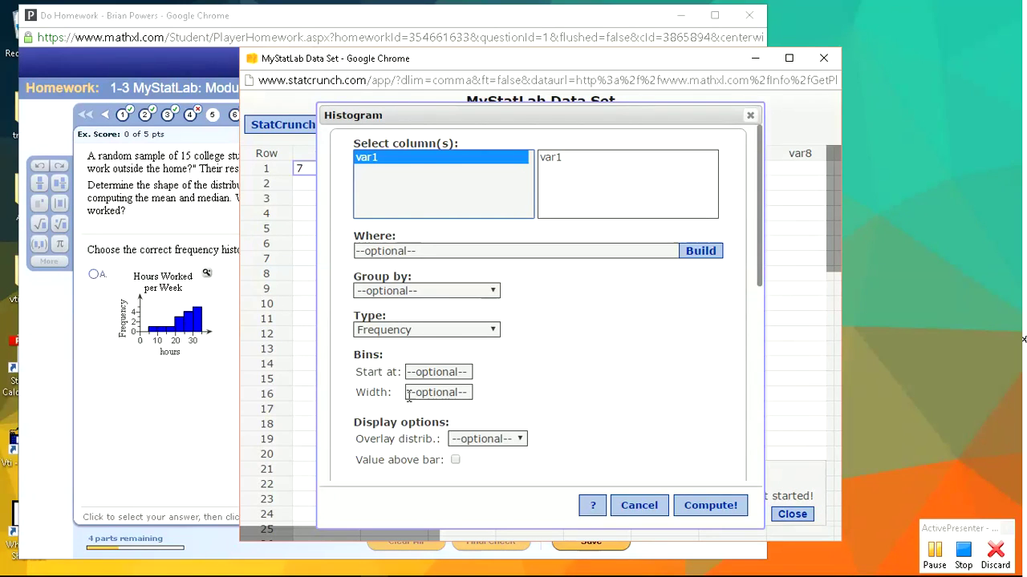
{"action": "left_click", "coordinate": [468, 392]}
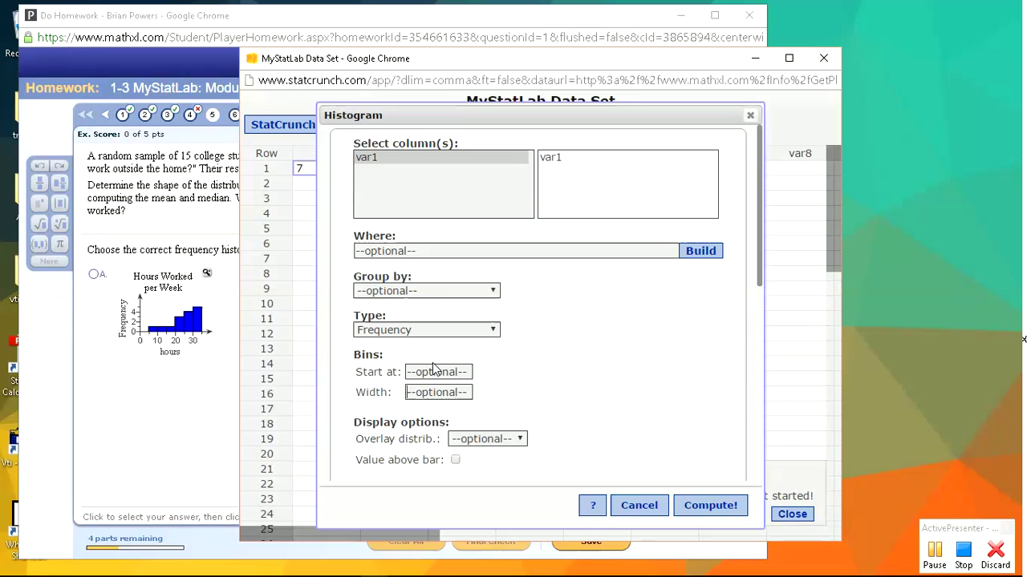
{"action": "left_click", "coordinate": [712, 506]}
{"action": "left_click", "coordinate": [195, 397]}
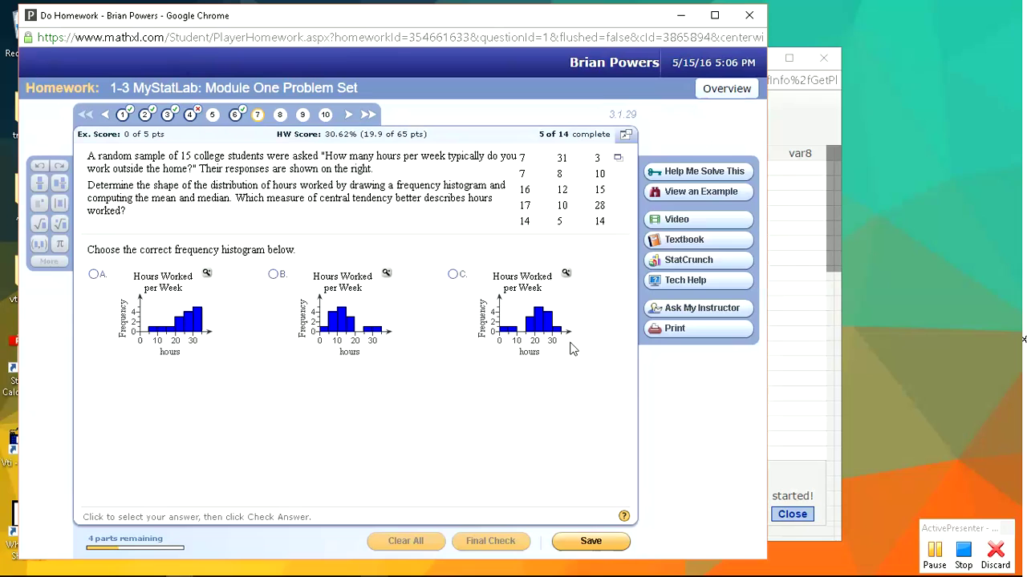
{"action": "left_click", "coordinate": [799, 113]}
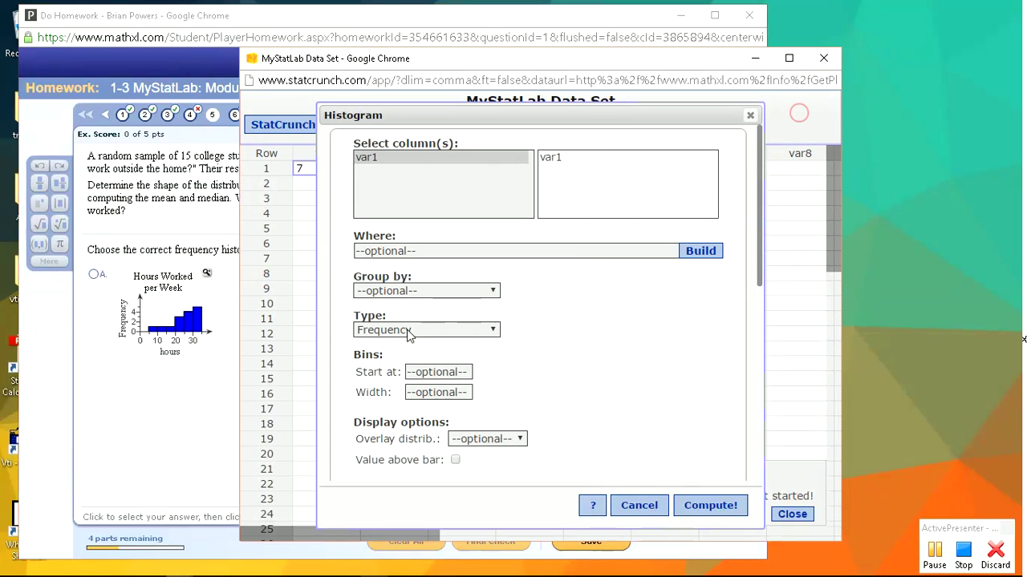
{"action": "left_click", "coordinate": [437, 371]}
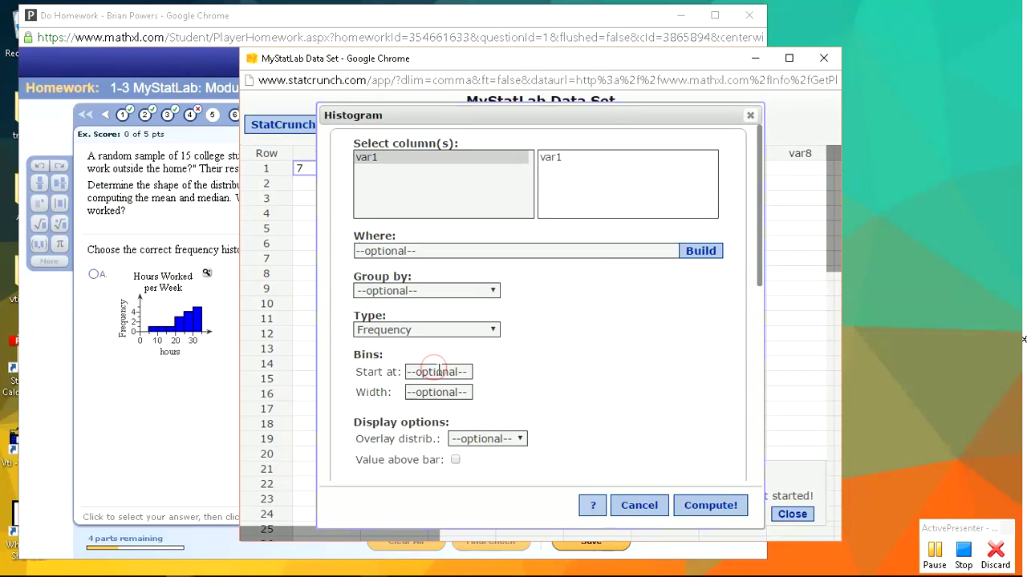
{"action": "type", "text": "0"}
{"action": "left_click", "coordinate": [426, 392]}
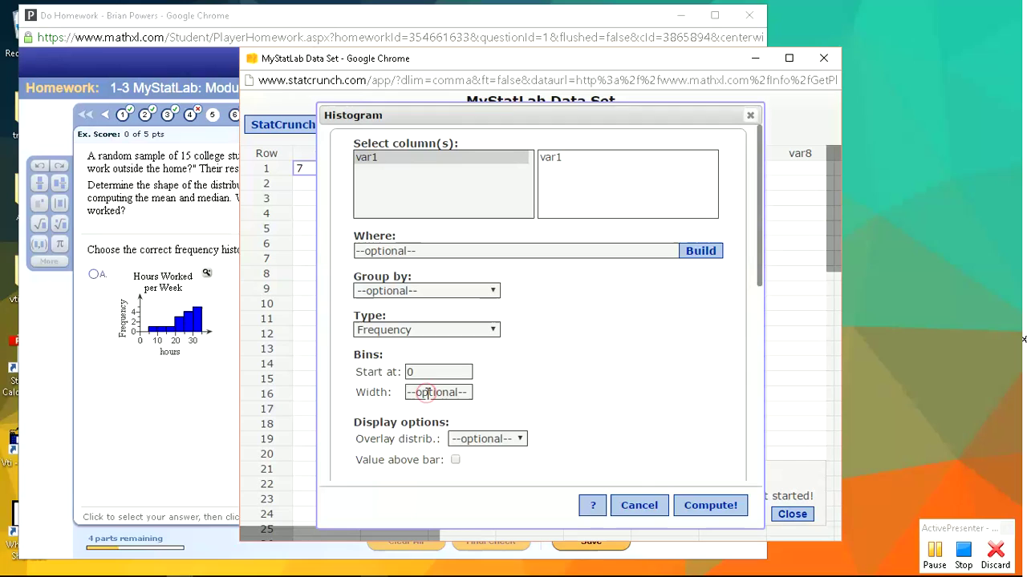
{"action": "type", "text": "5"}
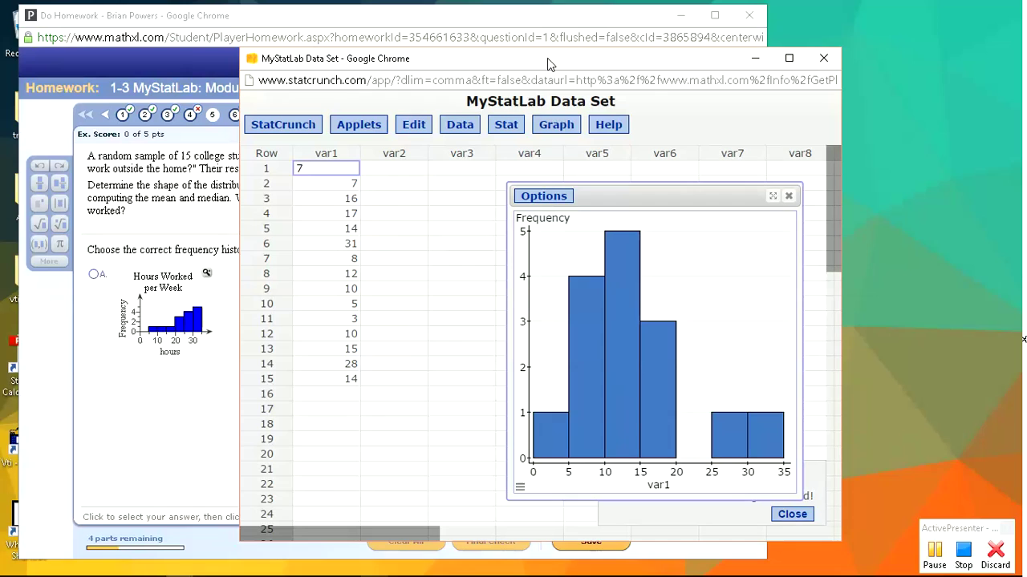
Step: Match the histogram to choice B and mark the hours-worked distribution as skewed right
{"action": "left_click_drag", "start_coordinate": [547, 65], "coordinate": [745, 48]}
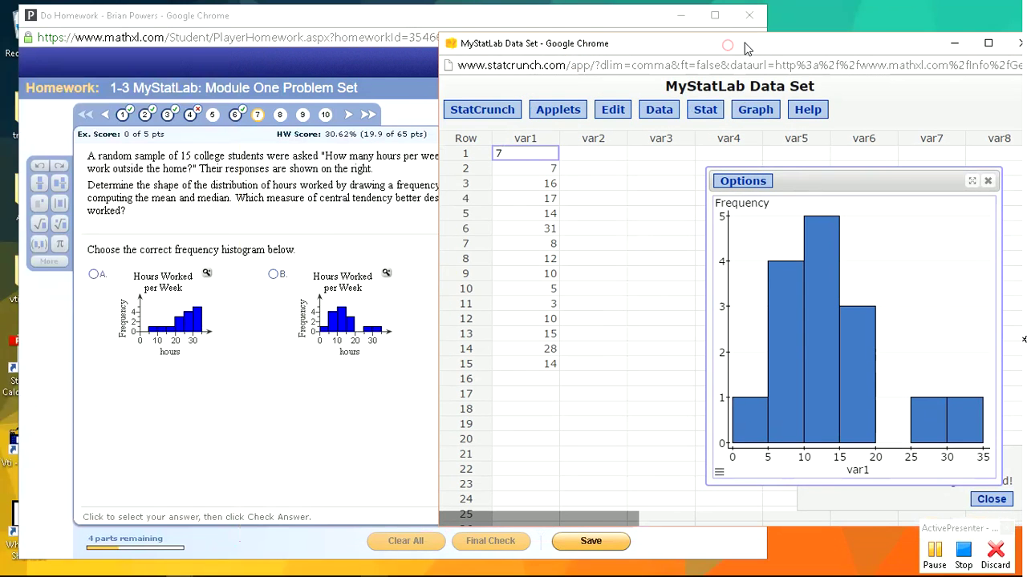
{"action": "left_click", "coordinate": [418, 63]}
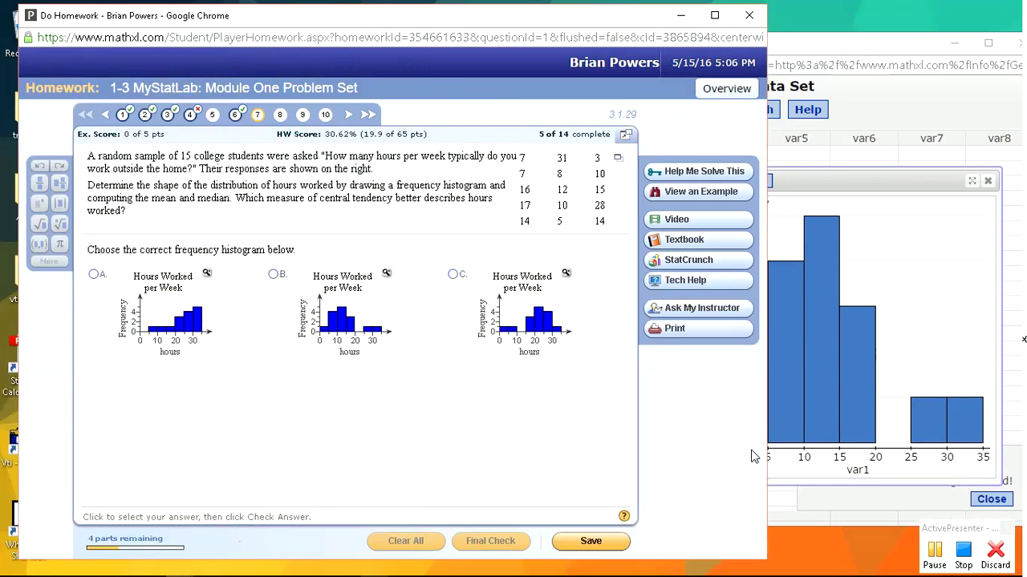
{"action": "left_click_drag", "start_coordinate": [767, 453], "coordinate": [694, 441]}
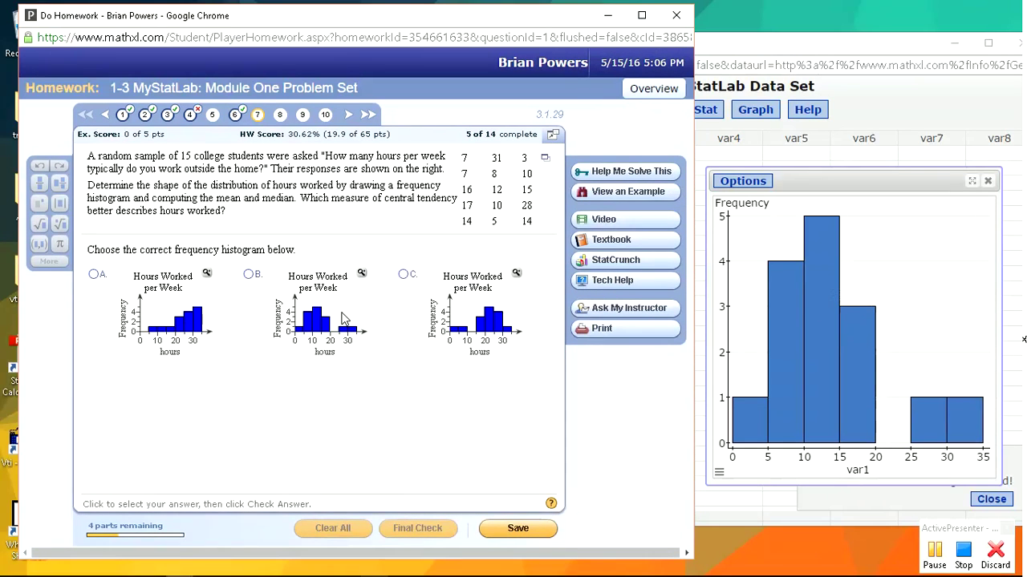
{"action": "left_click", "coordinate": [362, 275]}
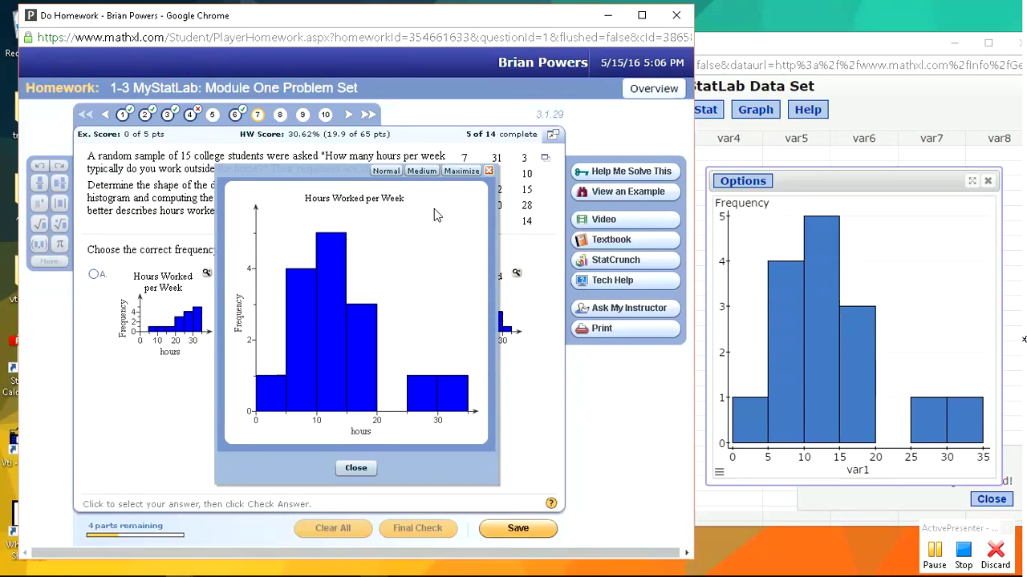
{"action": "left_click", "coordinate": [489, 172]}
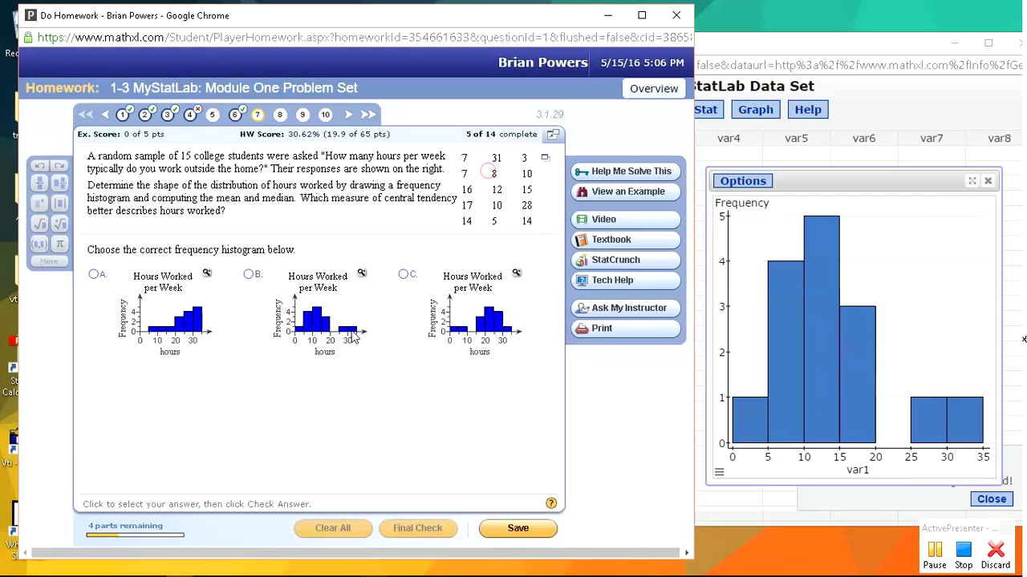
{"action": "left_click", "coordinate": [249, 275]}
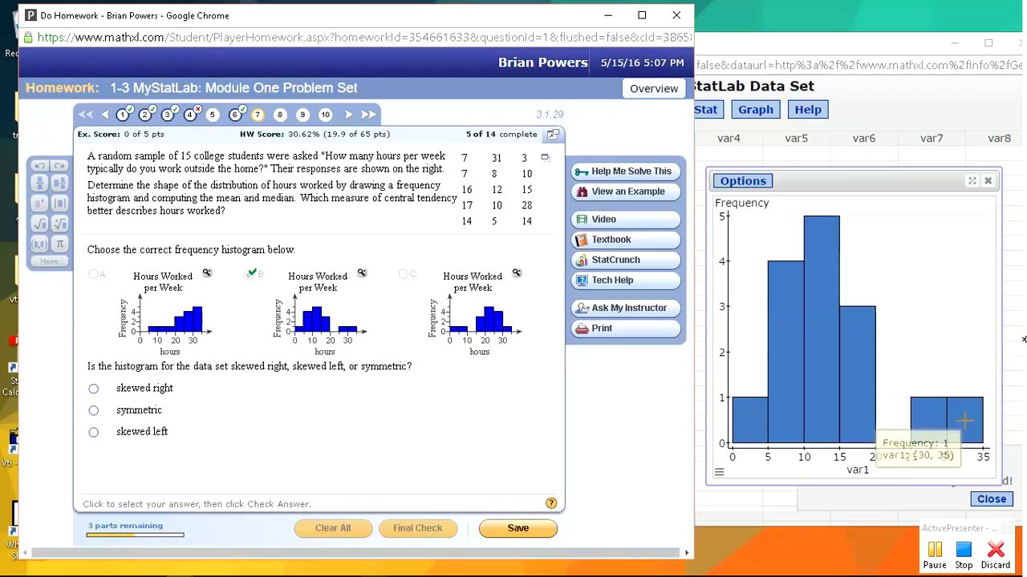
{"action": "left_click", "coordinate": [93, 391]}
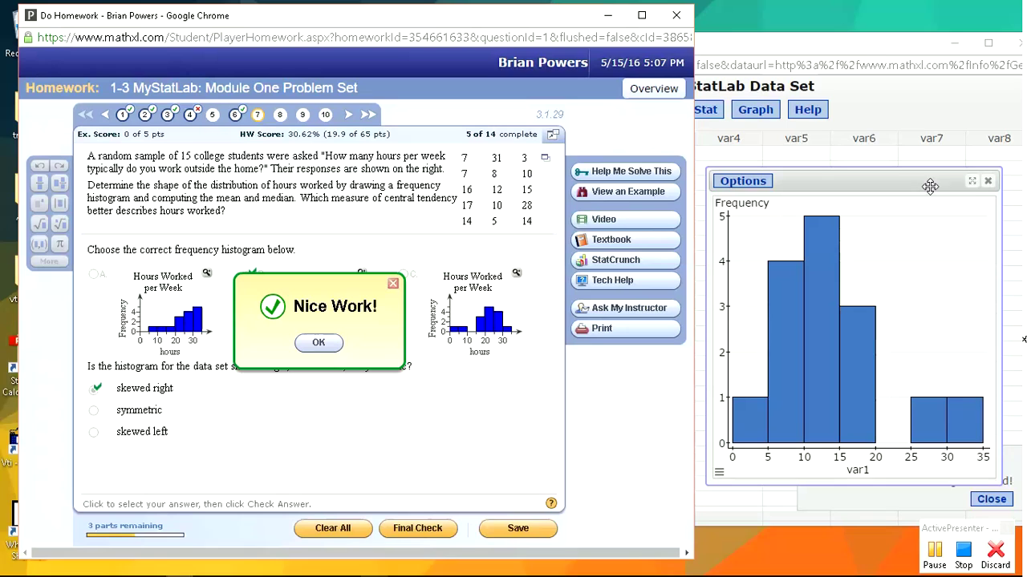
Step: Set up Summary Stats for columns with Skewness added to the statistics
{"action": "left_click", "coordinate": [988, 187]}
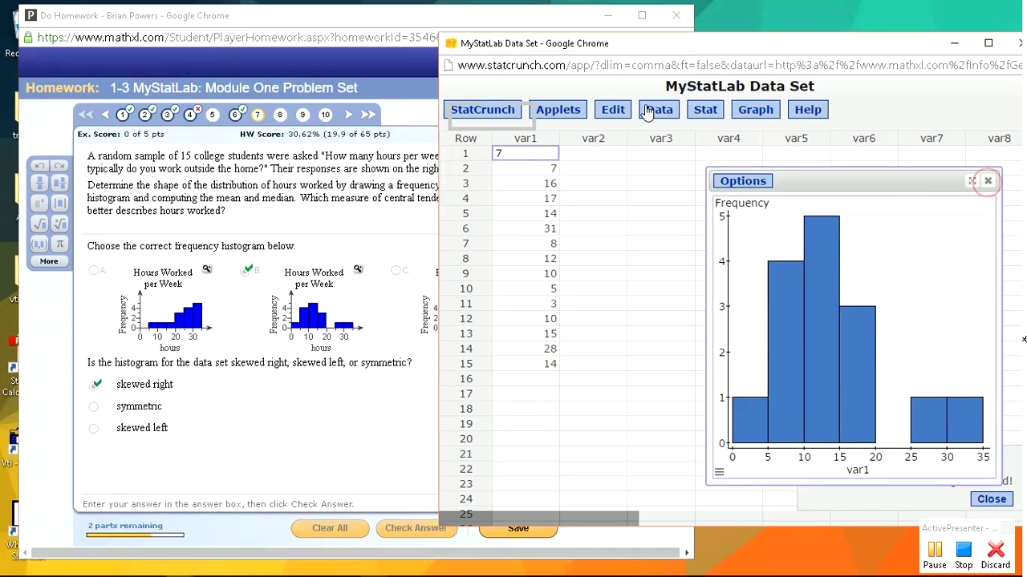
{"action": "left_click", "coordinate": [987, 183]}
{"action": "left_click", "coordinate": [704, 110]}
{"action": "mouse_move", "coordinate": [739, 148]}
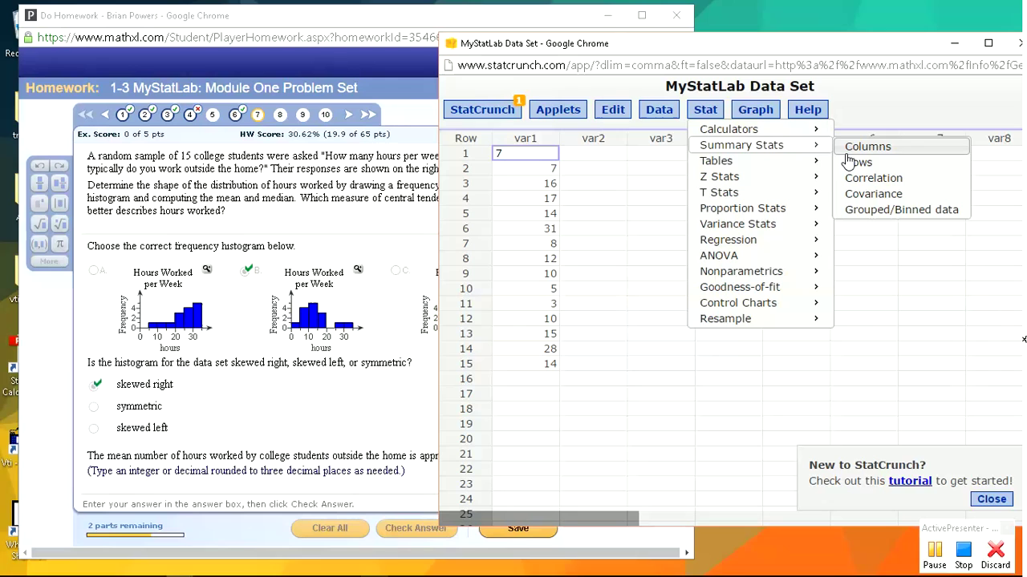
{"action": "left_click", "coordinate": [861, 150]}
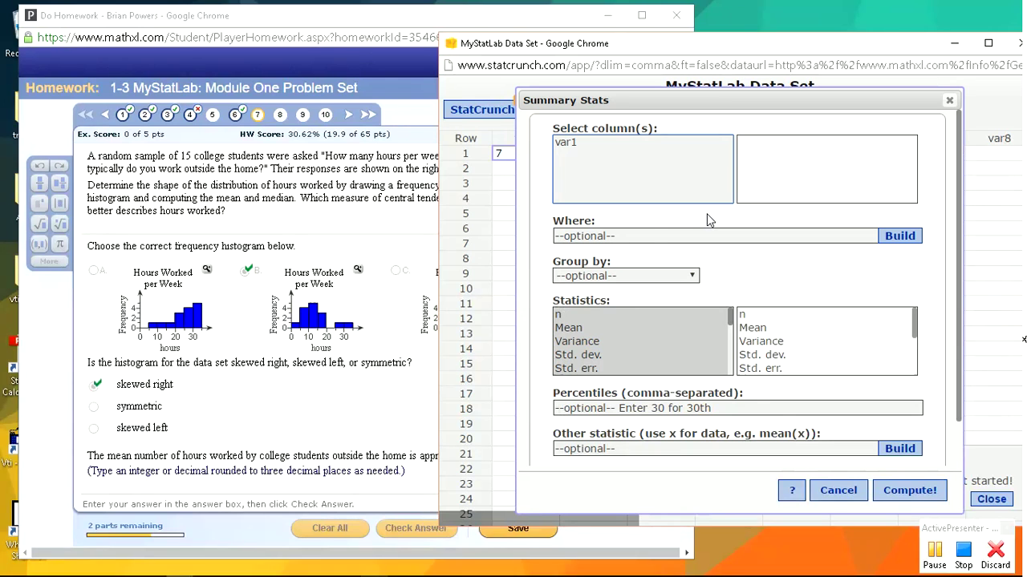
{"action": "left_click_drag", "start_coordinate": [732, 328], "coordinate": [732, 374]}
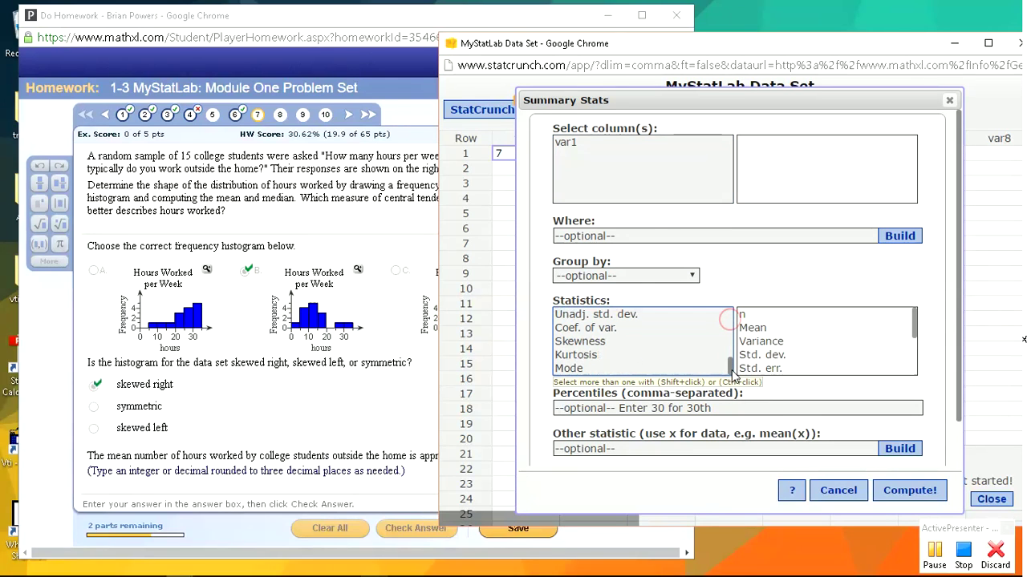
{"action": "left_click", "coordinate": [592, 344]}
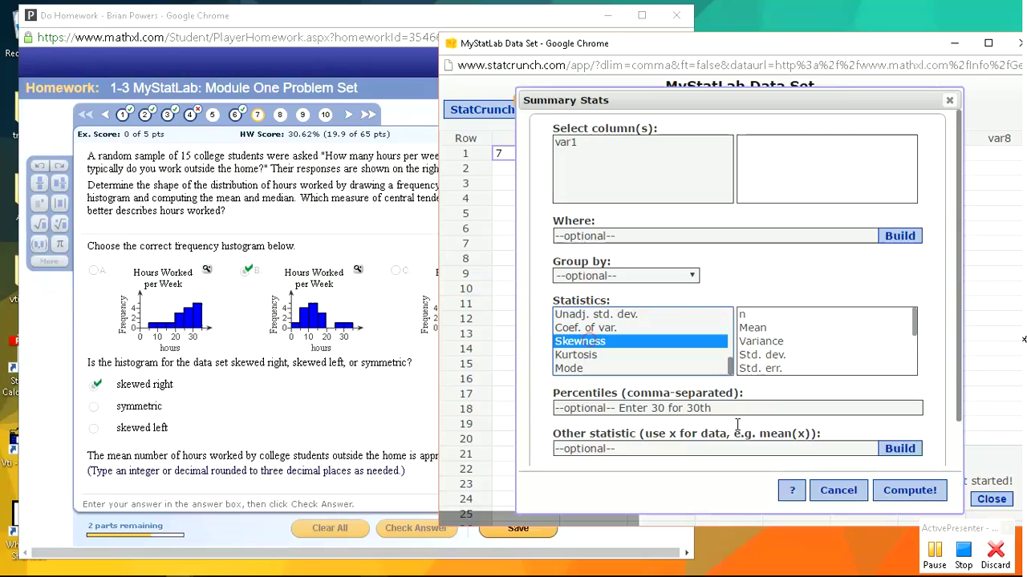
{"action": "left_click", "coordinate": [886, 488]}
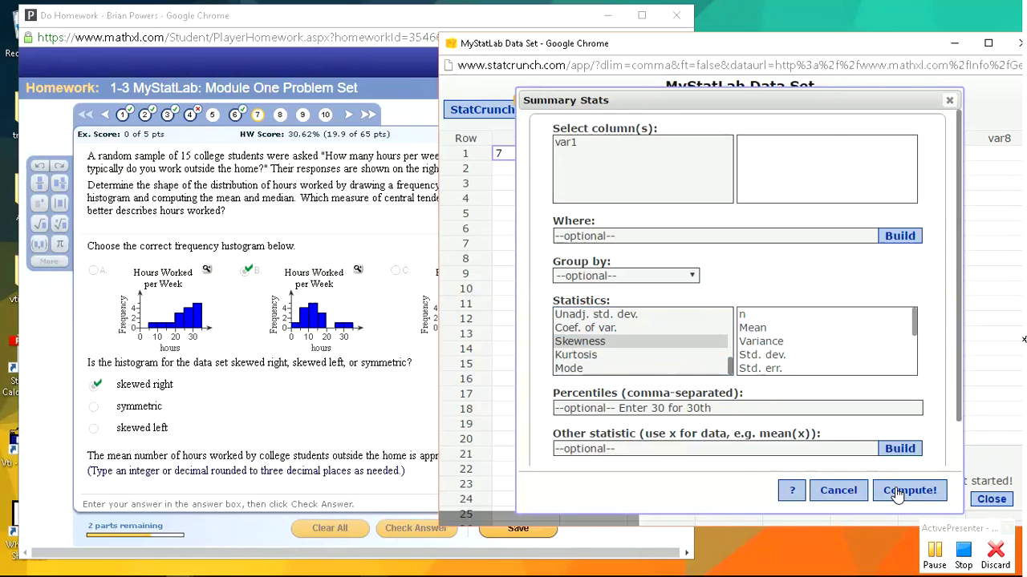
{"action": "left_click", "coordinate": [867, 152]}
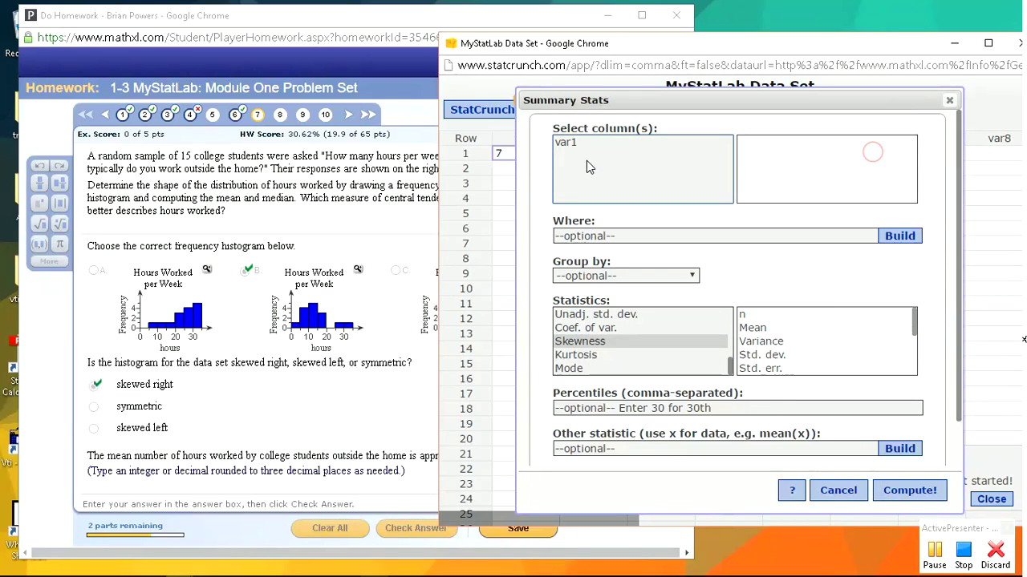
Step: Compute var1's summary stats, reading median 12 and skewness 1.1714585
{"action": "left_click", "coordinate": [574, 143]}
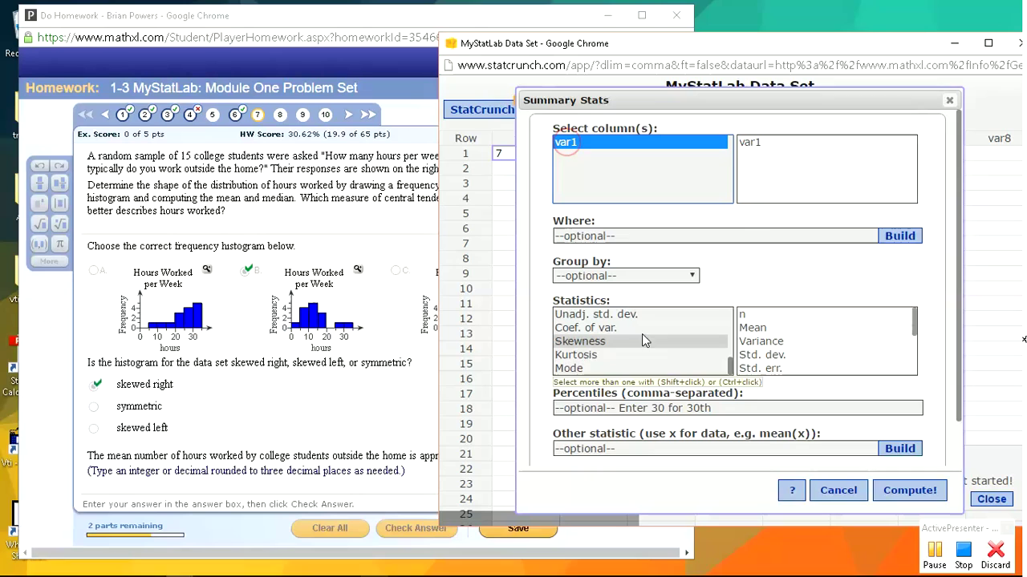
{"action": "left_click", "coordinate": [907, 485]}
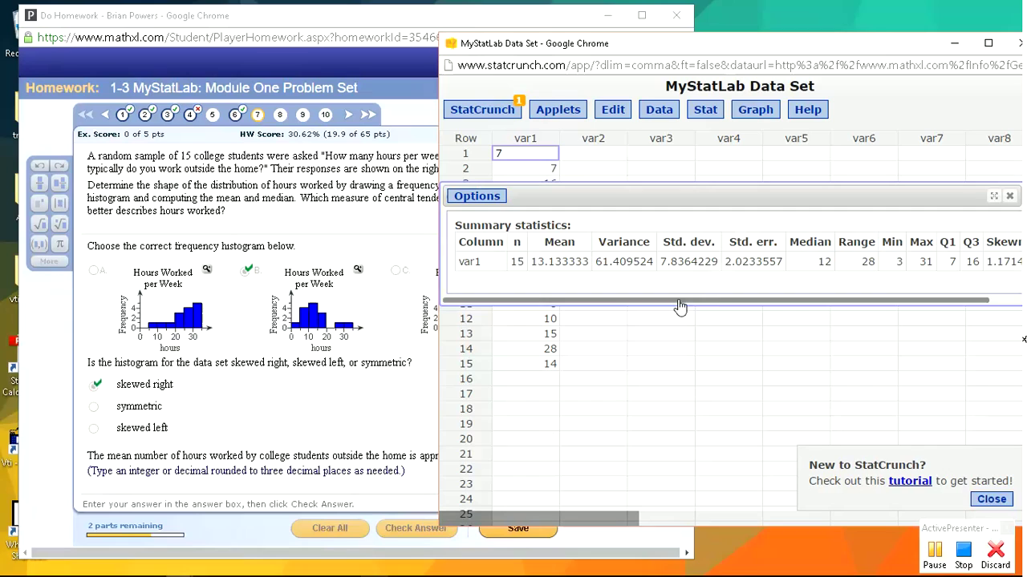
{"action": "left_click_drag", "start_coordinate": [679, 301], "coordinate": [896, 300]}
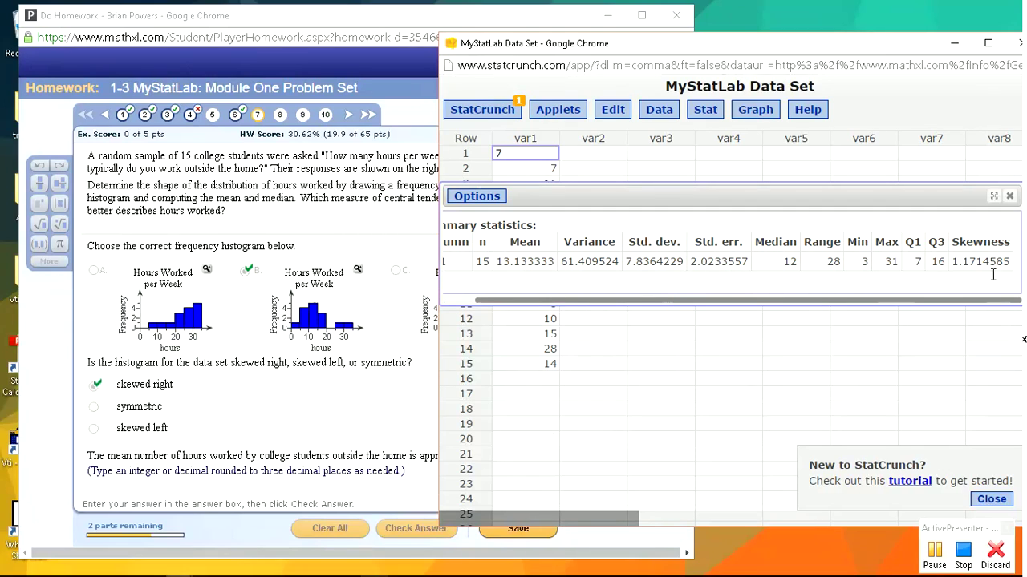
{"action": "left_click_drag", "start_coordinate": [1012, 261], "coordinate": [952, 262]}
{"action": "left_click", "coordinate": [967, 264]}
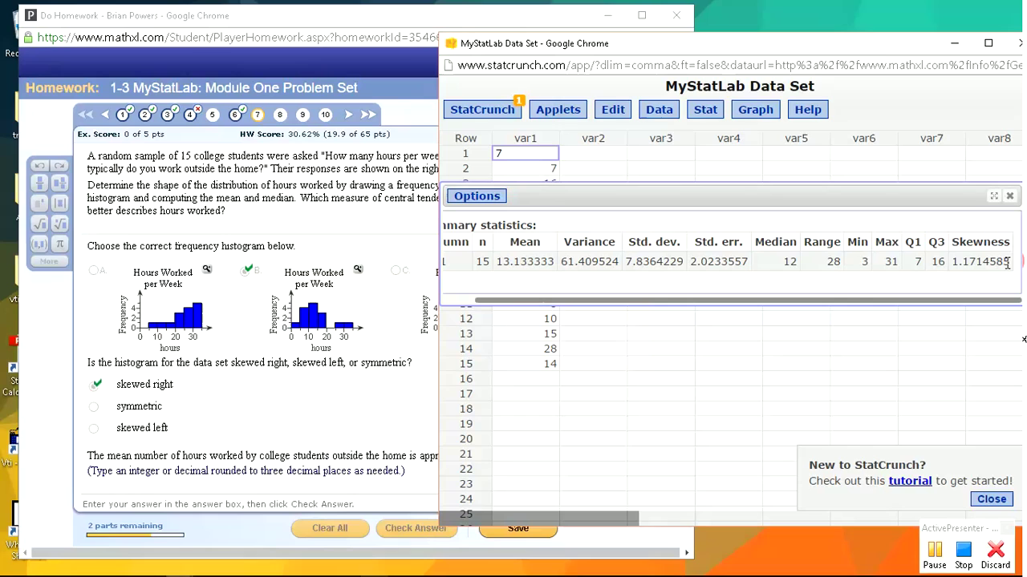
{"action": "left_click", "coordinate": [329, 361]}
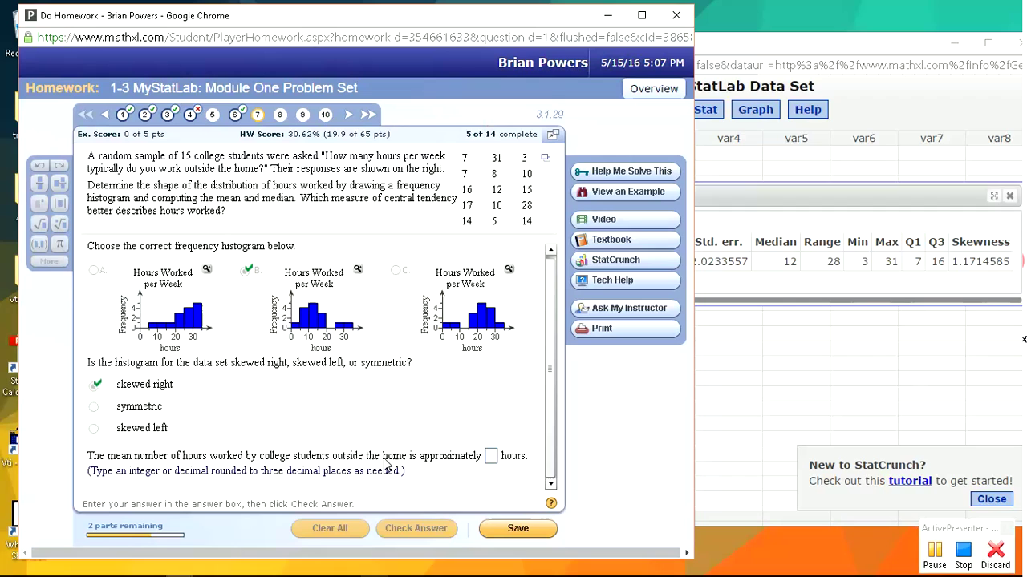
Step: Enter the mean 13.133, checked against the StatCrunch results
{"action": "left_click", "coordinate": [800, 302]}
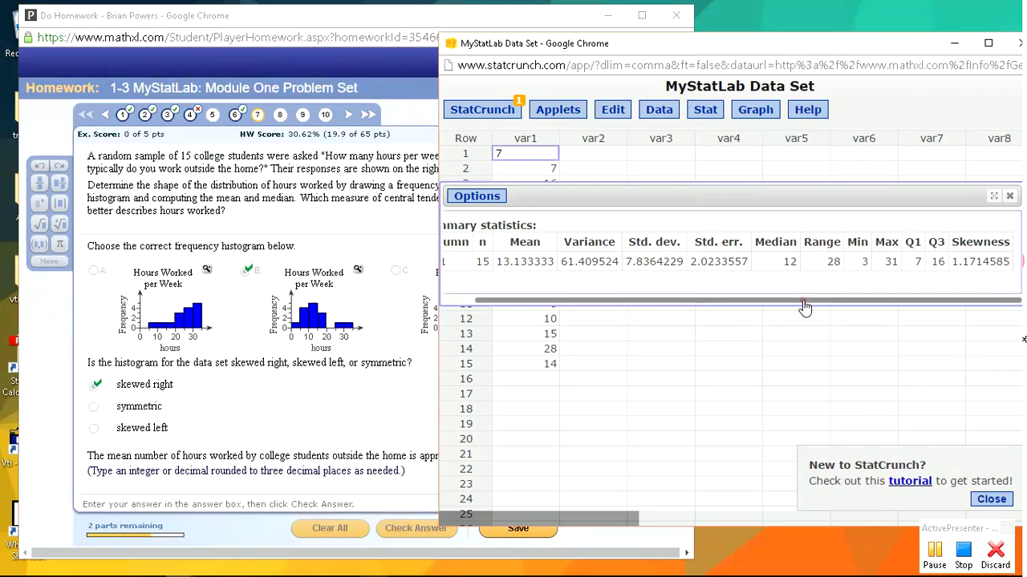
{"action": "left_click_drag", "start_coordinate": [818, 299], "coordinate": [536, 268]}
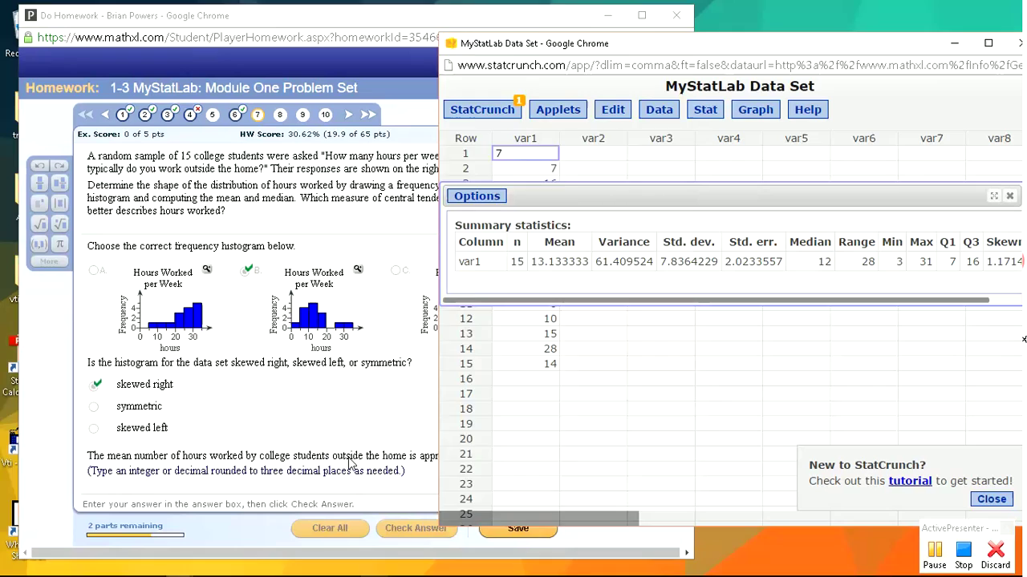
{"action": "left_click", "coordinate": [348, 456]}
{"action": "left_click", "coordinate": [492, 457]}
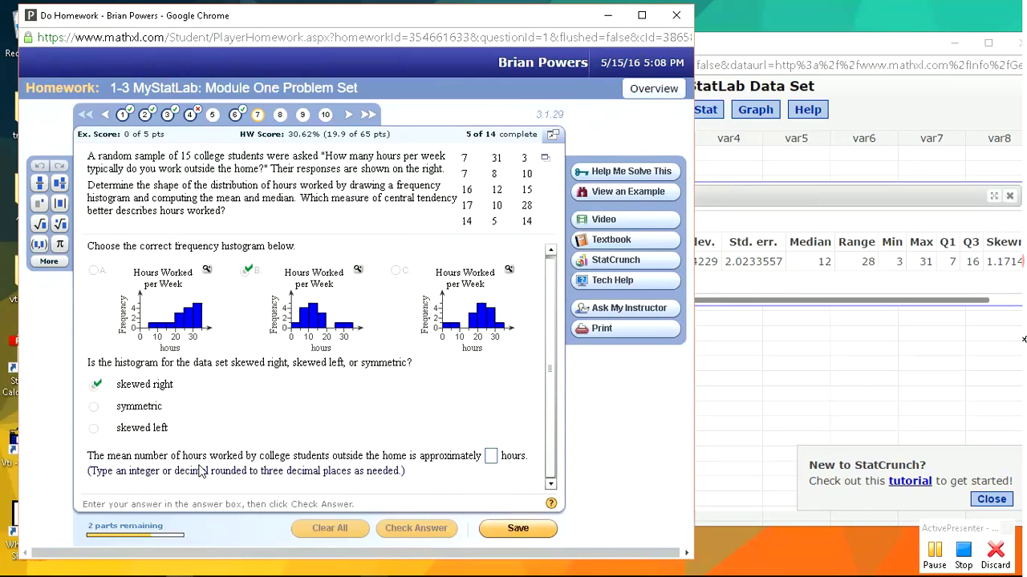
{"action": "type", "text": "13"}
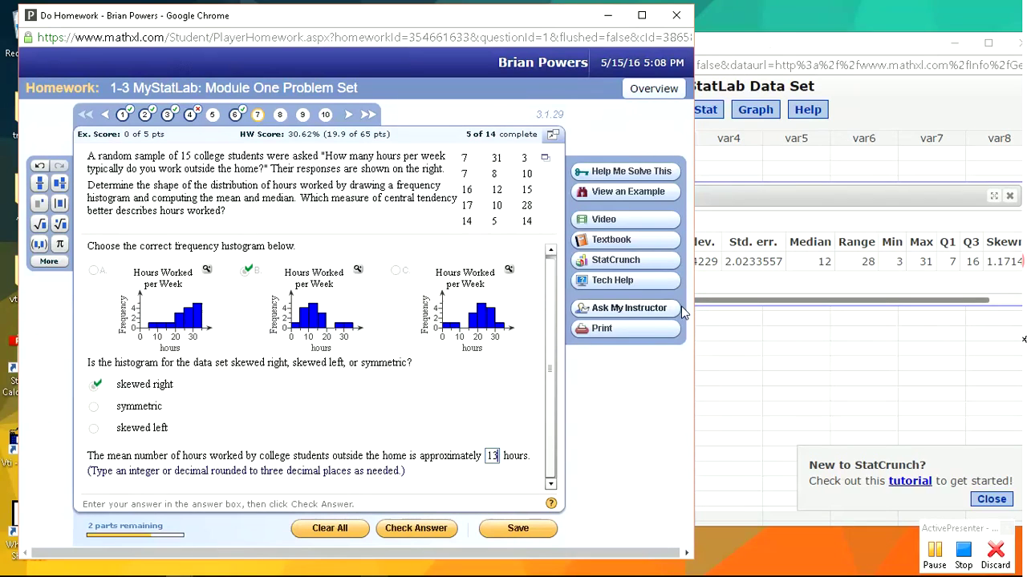
{"action": "left_click", "coordinate": [706, 263]}
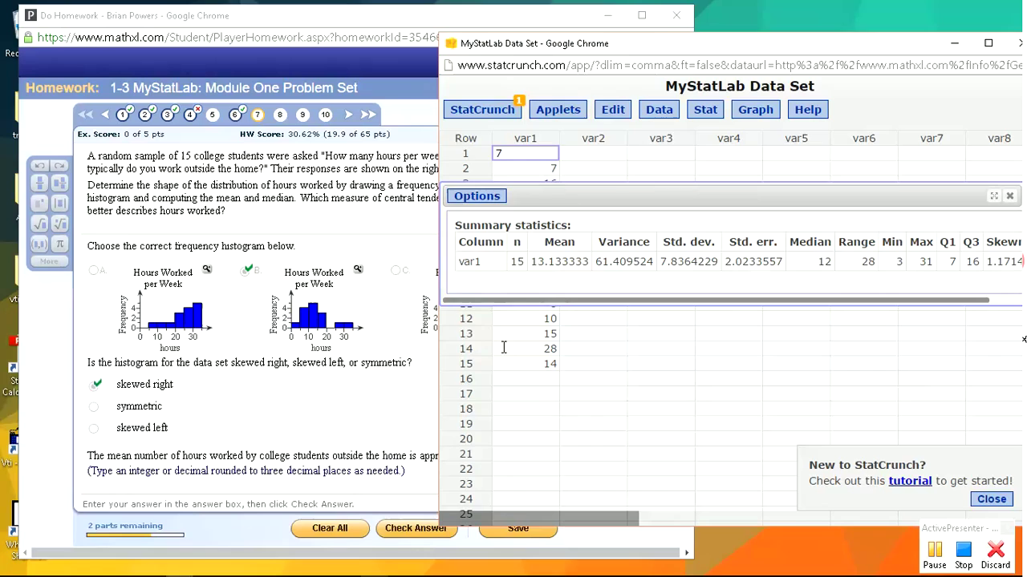
{"action": "left_click", "coordinate": [426, 470]}
{"action": "type", "text": ".13"}
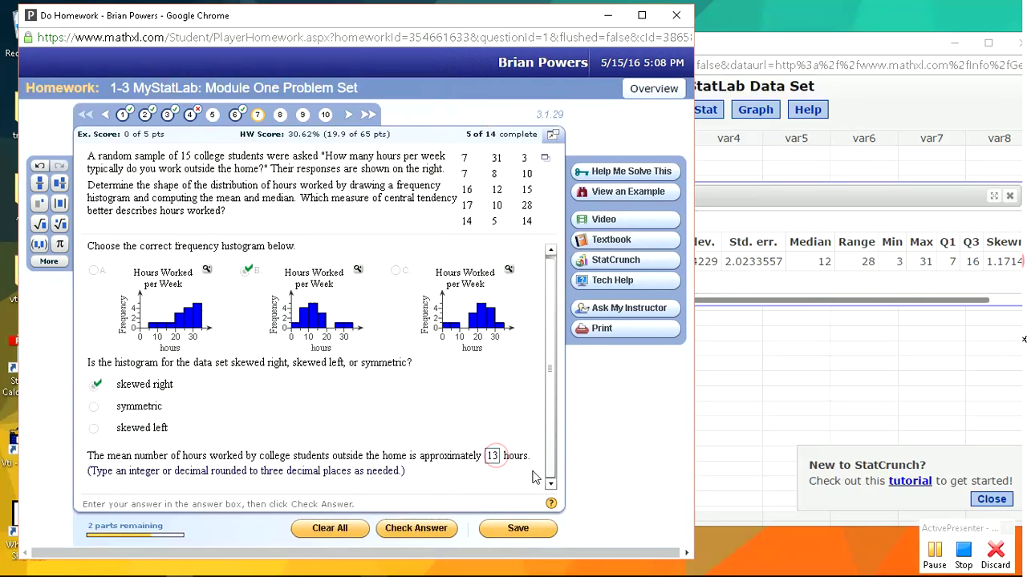
{"action": "type", "text": "3"}
{"action": "key", "text": "Return"}
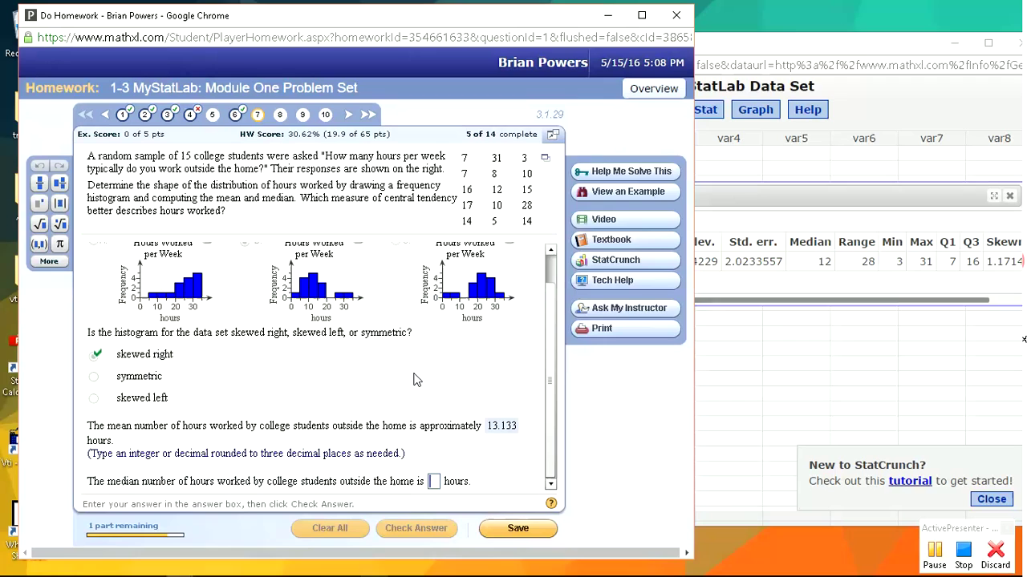
Step: Enter the median 12 and choose median as the better measure of center
{"action": "left_click", "coordinate": [751, 207]}
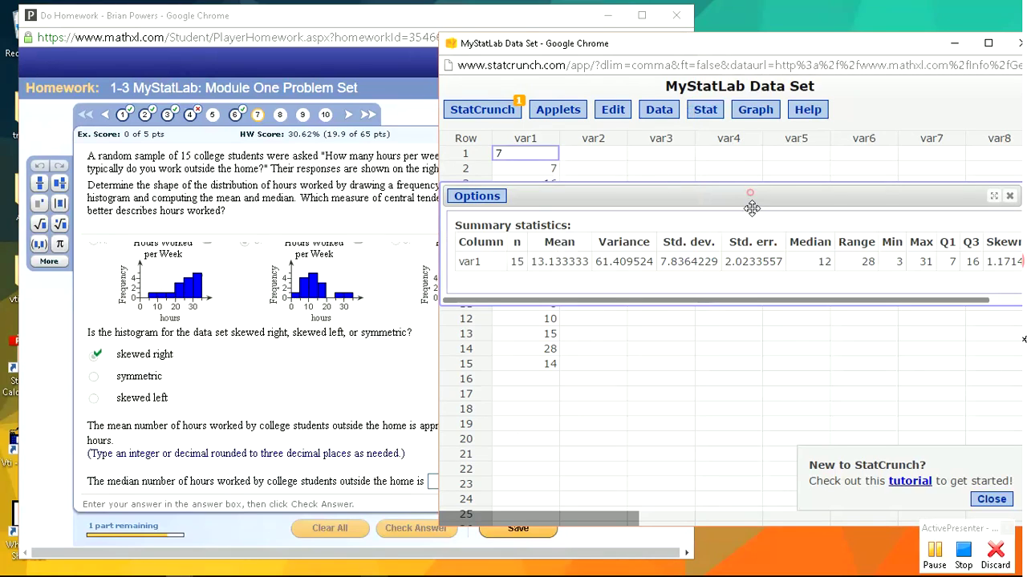
{"action": "left_click", "coordinate": [306, 498]}
{"action": "left_click", "coordinate": [433, 481]}
{"action": "type", "text": "12"}
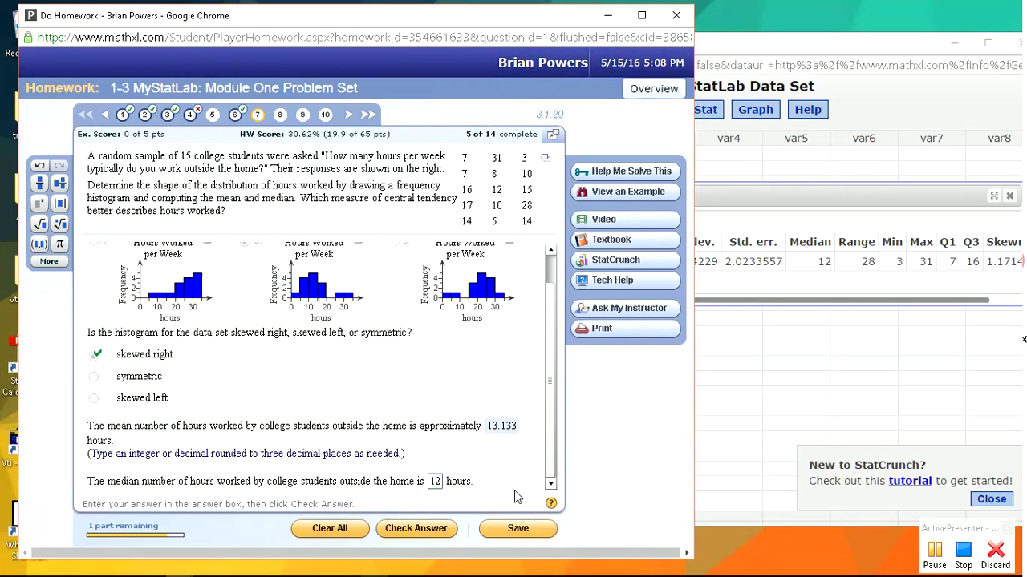
{"action": "key", "text": "Return"}
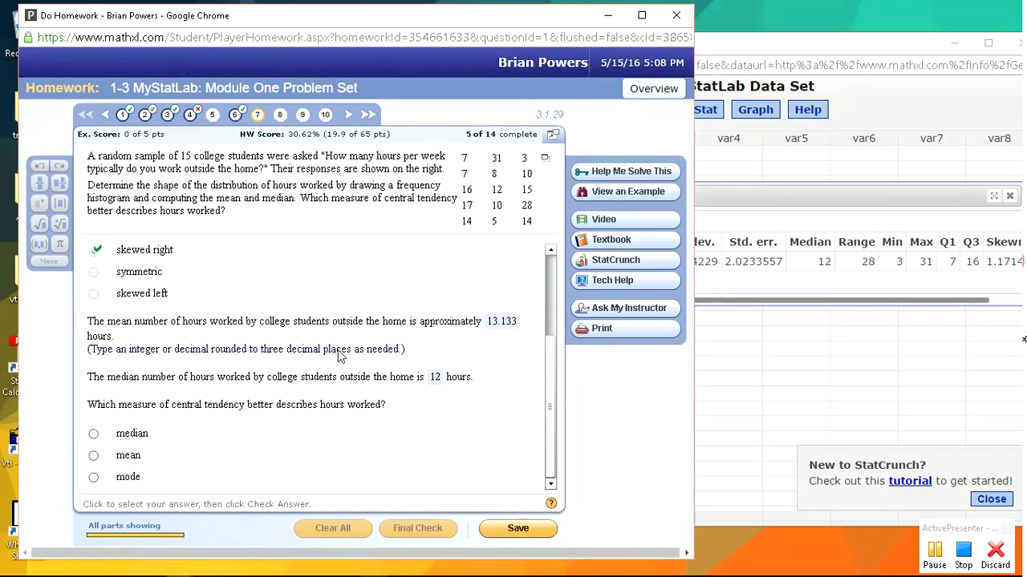
{"action": "left_click", "coordinate": [93, 434]}
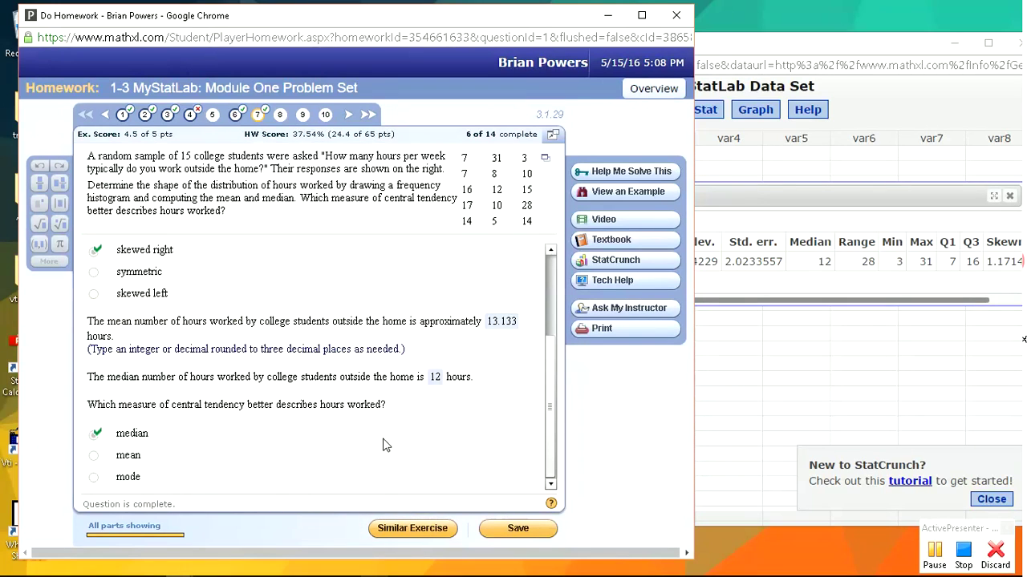
Step: Open question 8's eight concrete-strength values (3980 to 4030 psi) in StatCrunch
{"action": "left_click", "coordinate": [280, 114]}
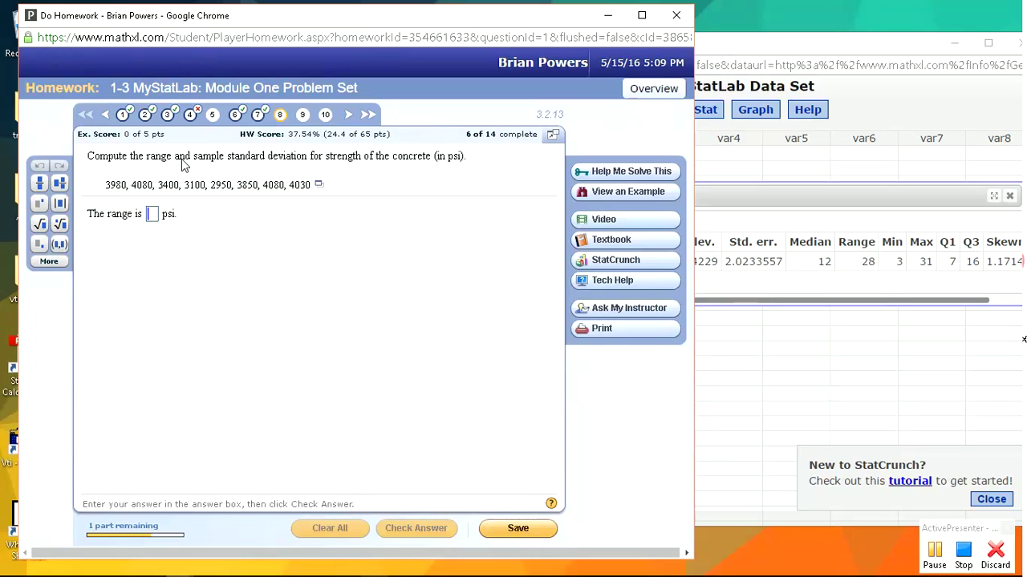
{"action": "left_click", "coordinate": [319, 186]}
{"action": "left_click", "coordinate": [366, 196]}
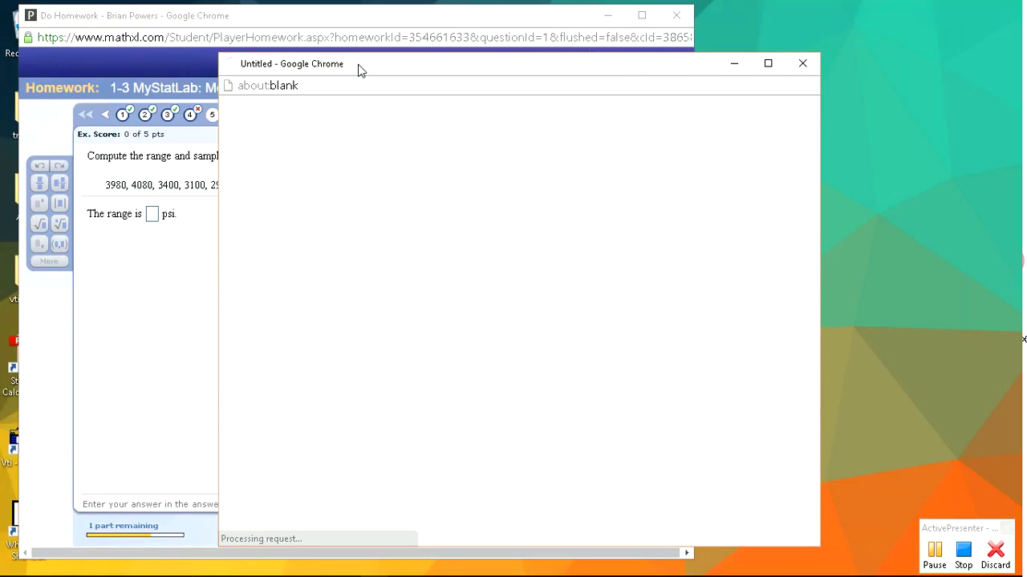
{"action": "left_click_drag", "start_coordinate": [357, 70], "coordinate": [527, 46]}
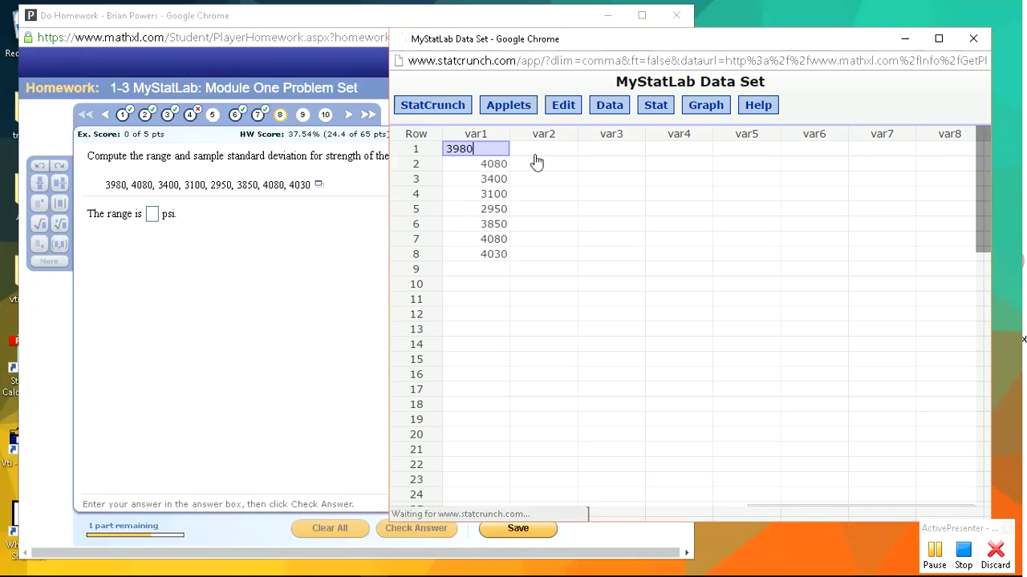
Step: Run Summary Stats on var1 and select range 1130 and standard deviation 464.29478
{"action": "left_click", "coordinate": [655, 105]}
{"action": "mouse_move", "coordinate": [676, 132]}
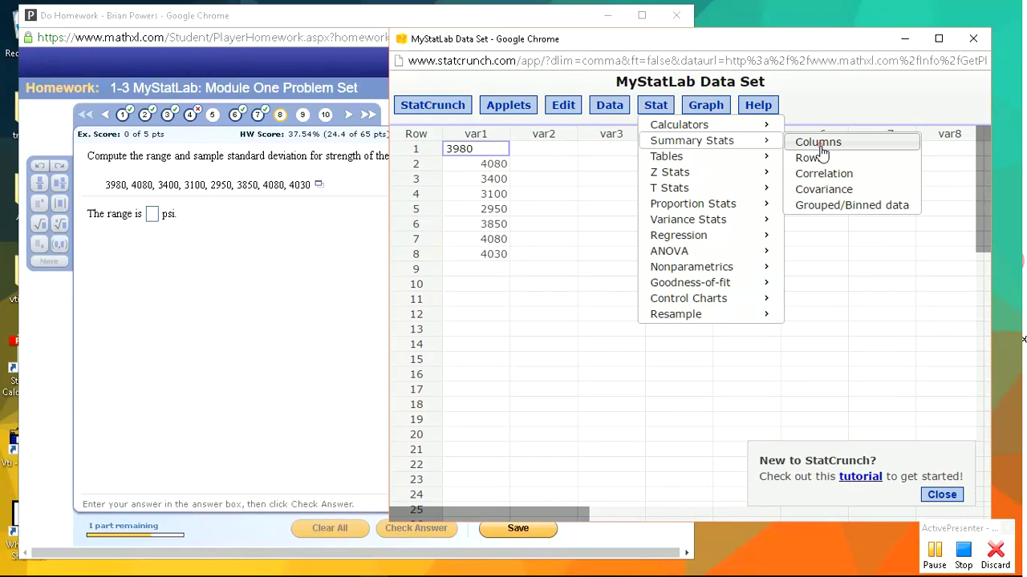
{"action": "left_click", "coordinate": [834, 146]}
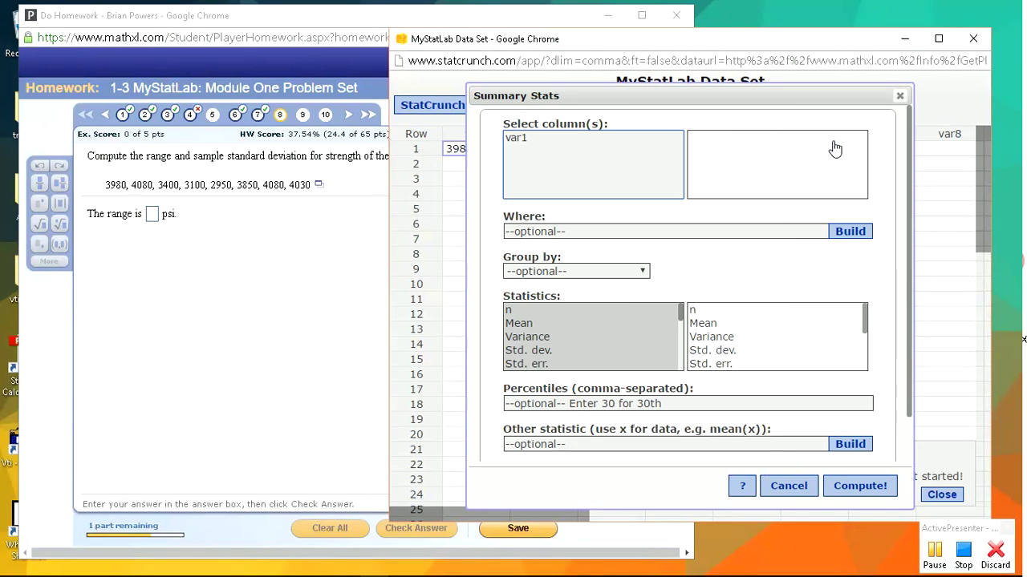
{"action": "left_click", "coordinate": [681, 321]}
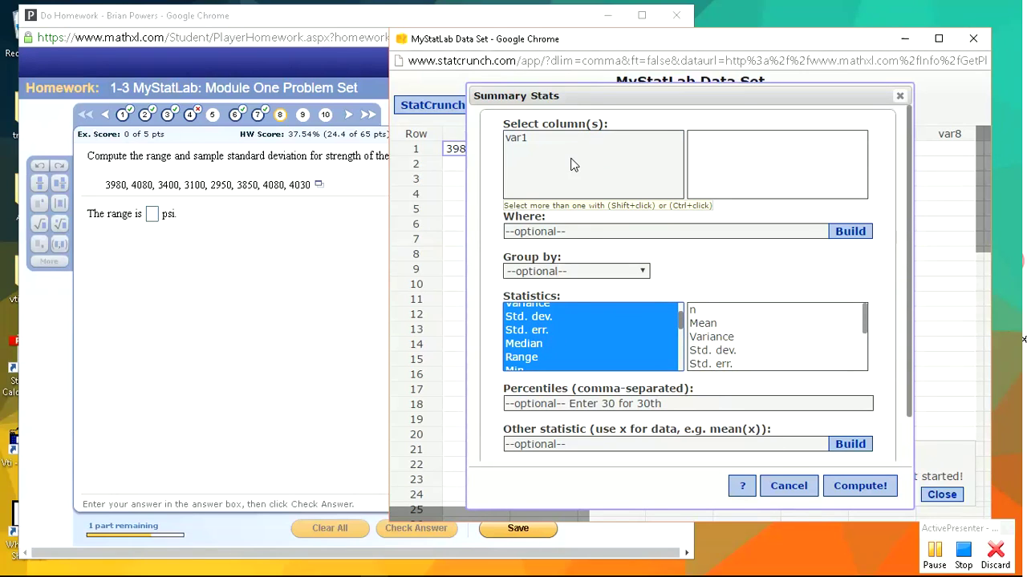
{"action": "left_click", "coordinate": [517, 139]}
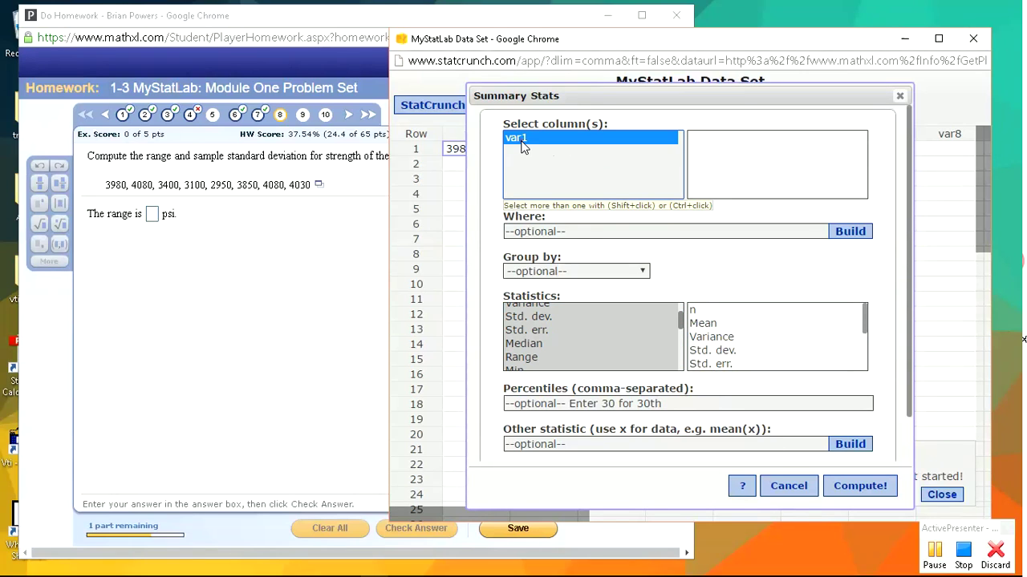
{"action": "left_click", "coordinate": [856, 490]}
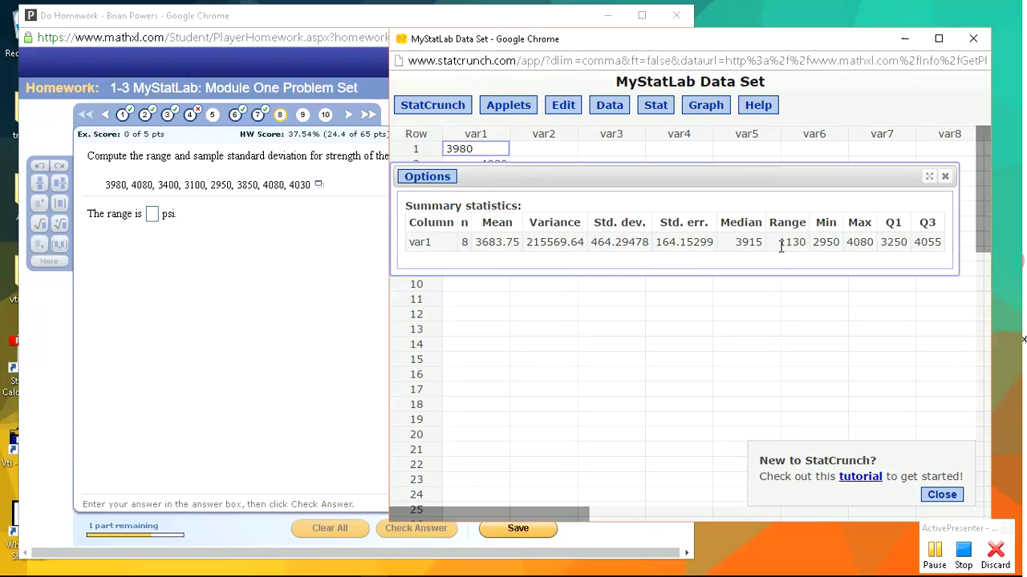
{"action": "double_click", "coordinate": [803, 244]}
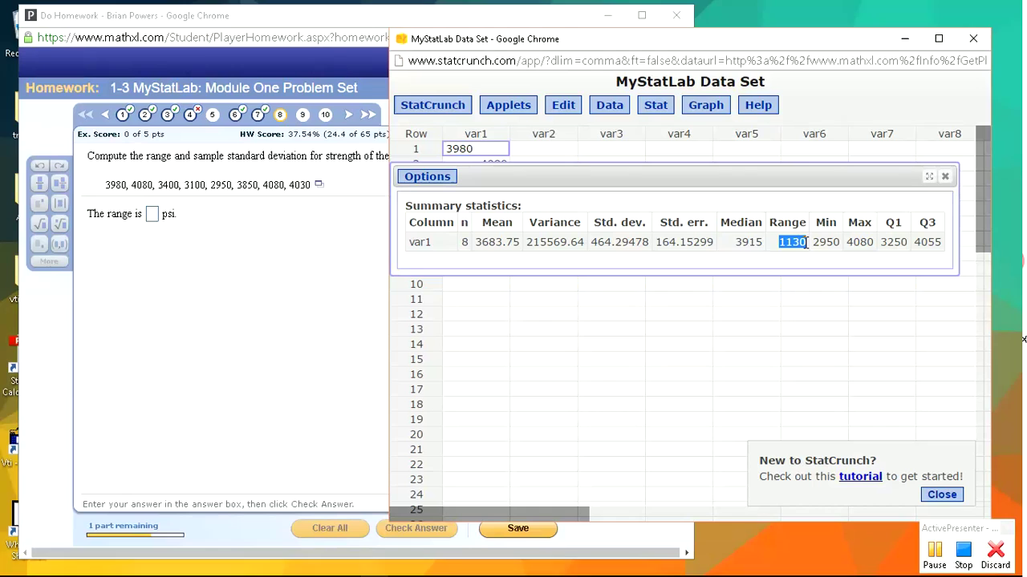
{"action": "double_click", "coordinate": [648, 242]}
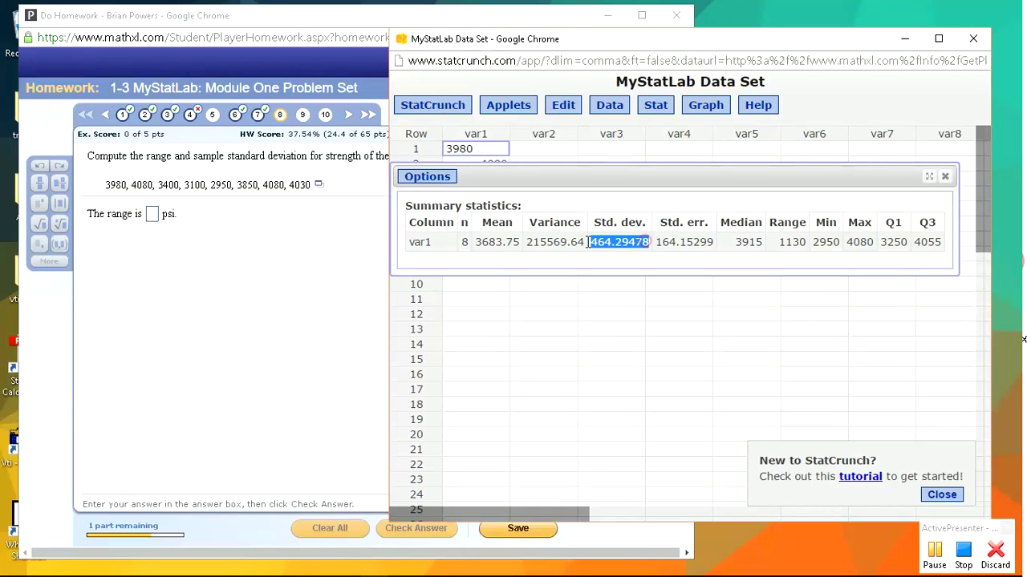
{"action": "double_click", "coordinate": [786, 243]}
{"action": "key", "text": "ctrl+c"}
Step: Paste the range 1130 into the range answer and check it
{"action": "left_click", "coordinate": [152, 214]}
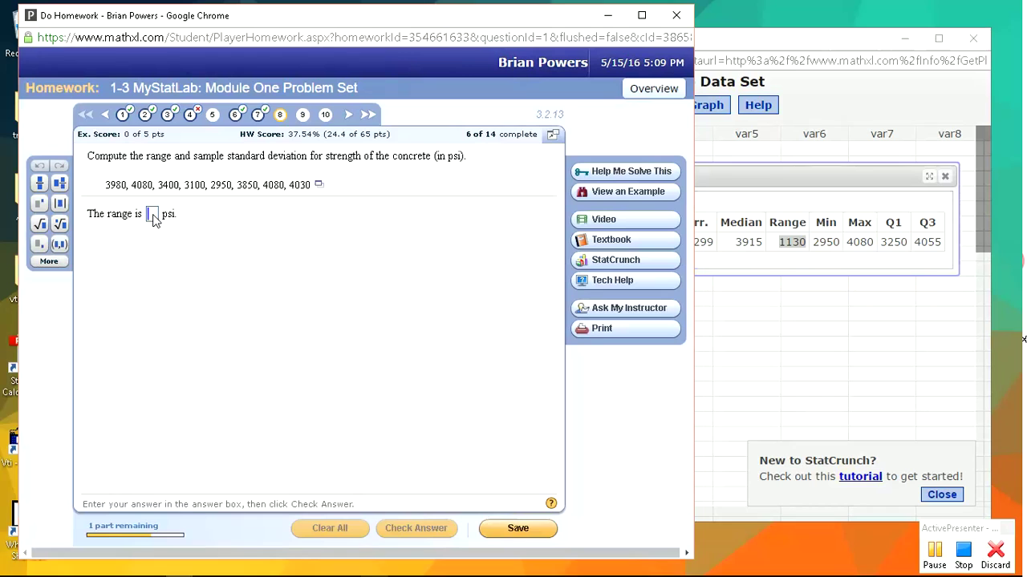
{"action": "key", "text": "ctrl+v"}
{"action": "key", "text": "Return"}
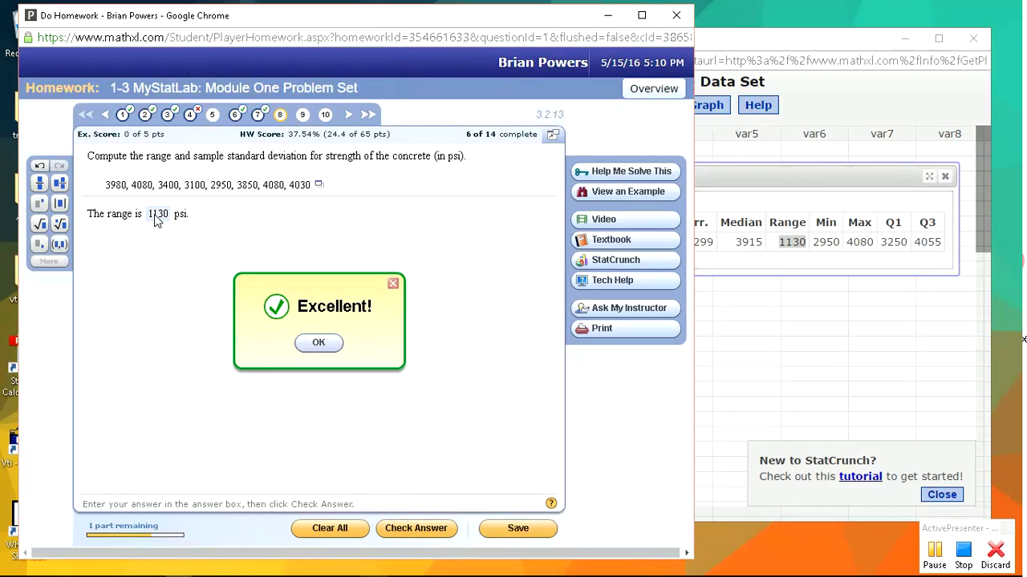
Step: Enter 464.3 as the standard deviation, check it, and go to question 9
{"action": "left_click", "coordinate": [108, 245]}
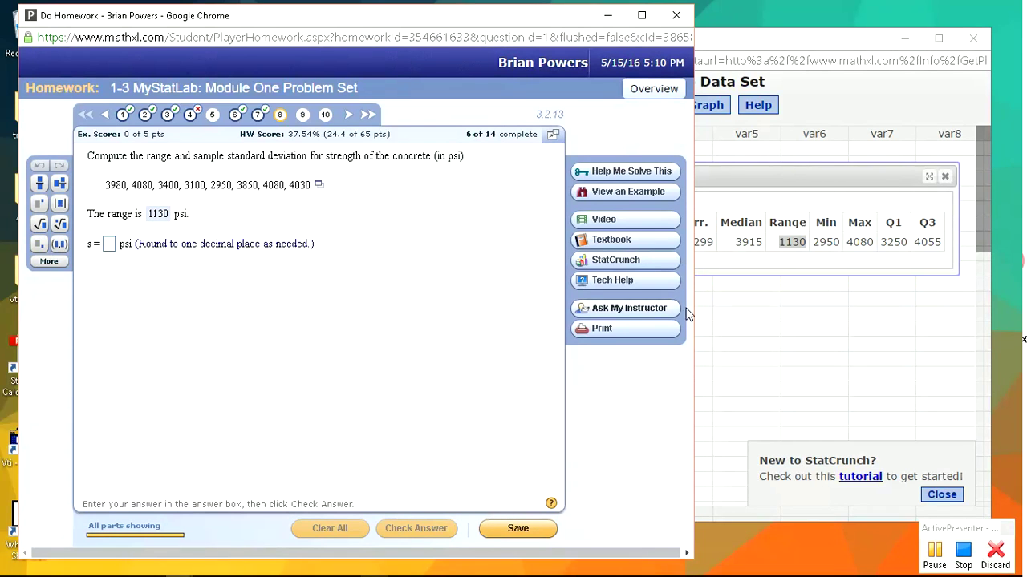
{"action": "left_click", "coordinate": [700, 247]}
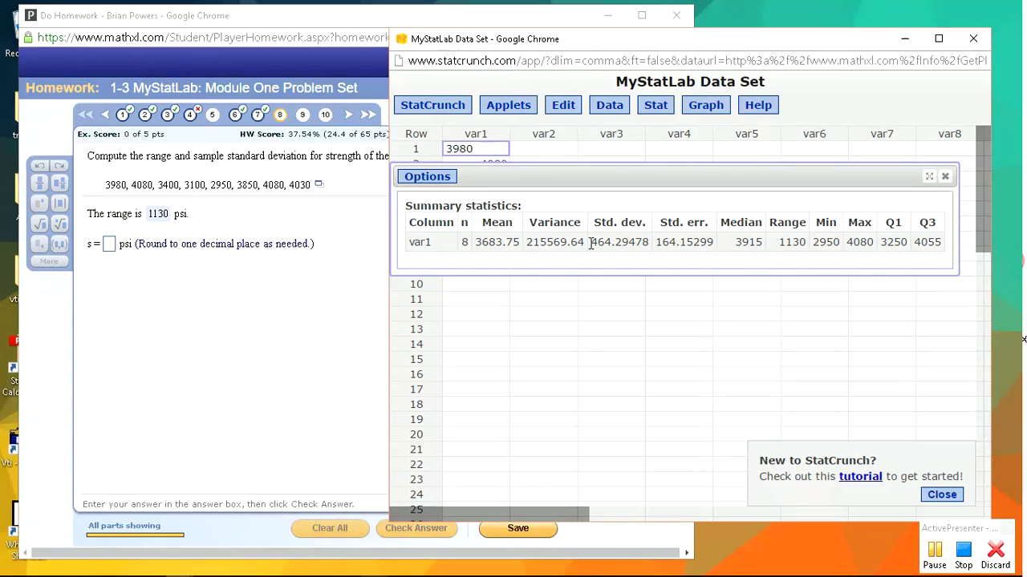
{"action": "left_click_drag", "start_coordinate": [591, 243], "coordinate": [619, 241]}
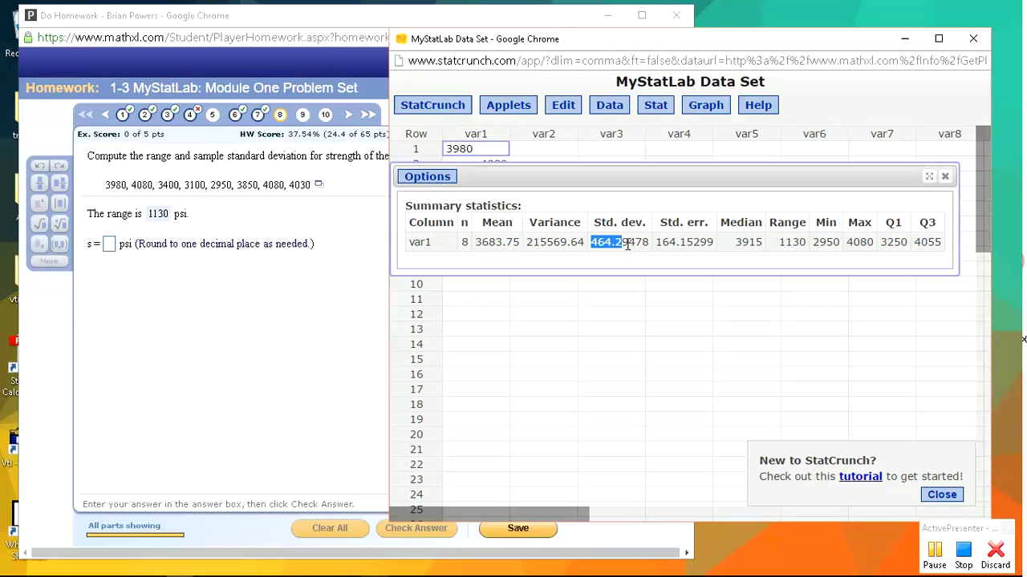
{"action": "left_click", "coordinate": [628, 244]}
{"action": "left_click_drag", "start_coordinate": [614, 244], "coordinate": [593, 249]}
{"action": "key", "text": "ctrl+c"}
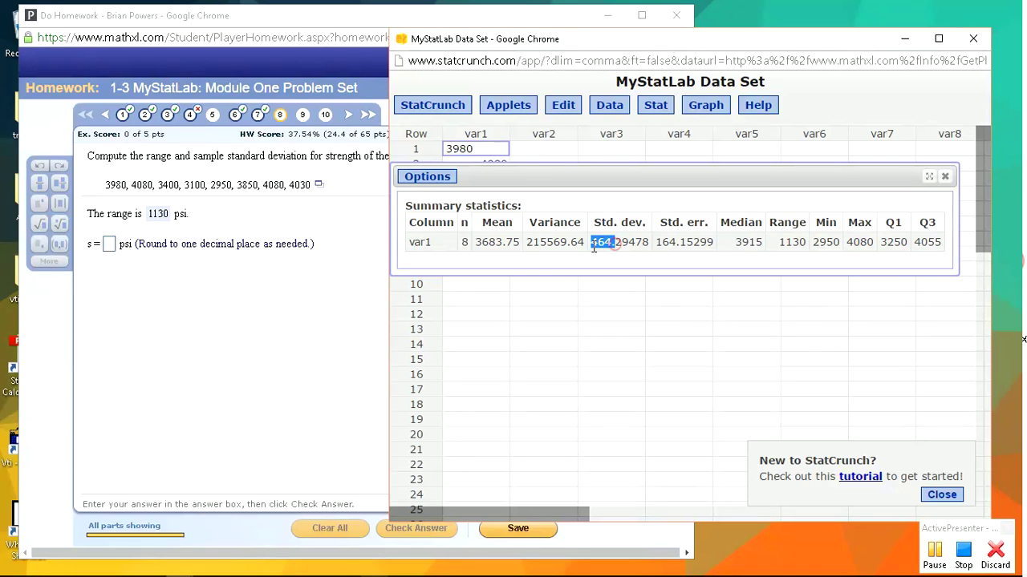
{"action": "left_click", "coordinate": [115, 246]}
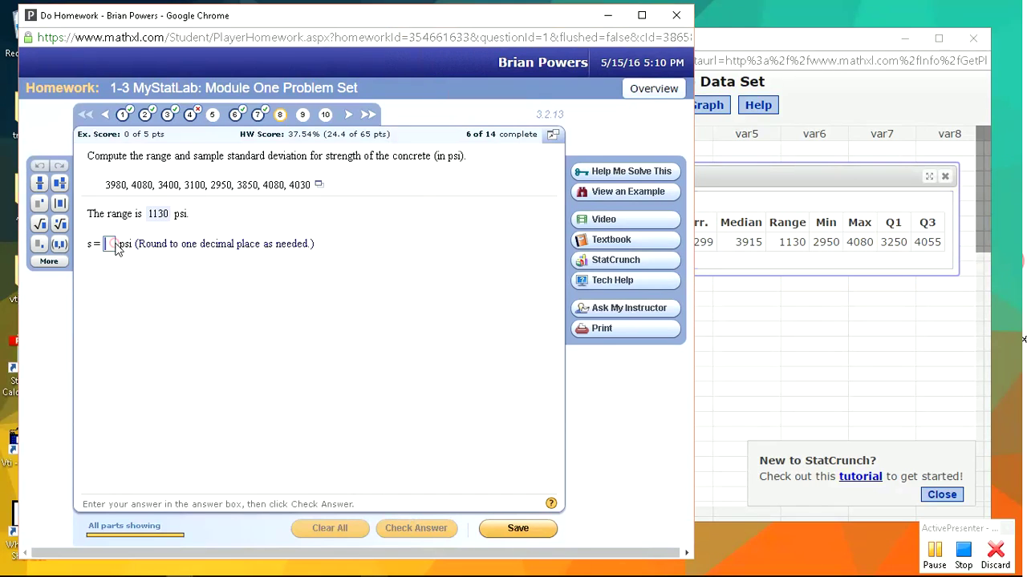
{"action": "left_click", "coordinate": [115, 246]}
{"action": "key", "text": "ctrl+v"}
{"action": "type", "text": ".3"}
{"action": "key", "text": "Return"}
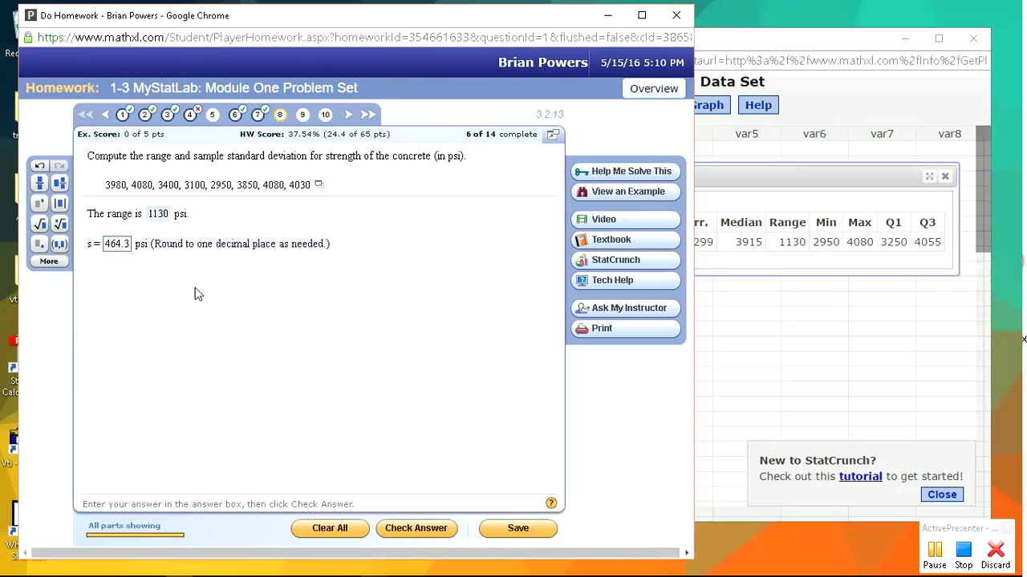
{"action": "key", "text": "Return"}
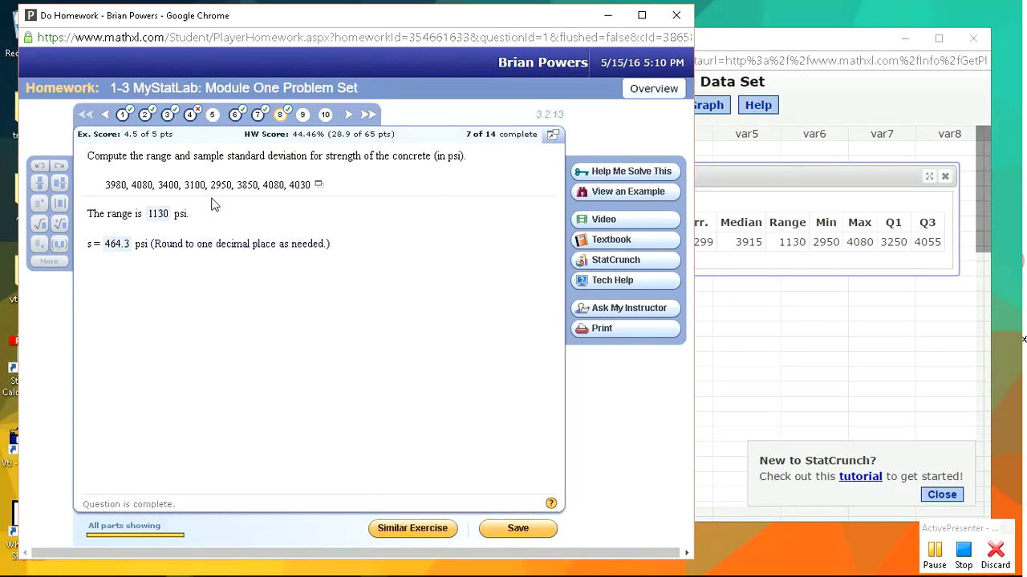
{"action": "left_click", "coordinate": [302, 117]}
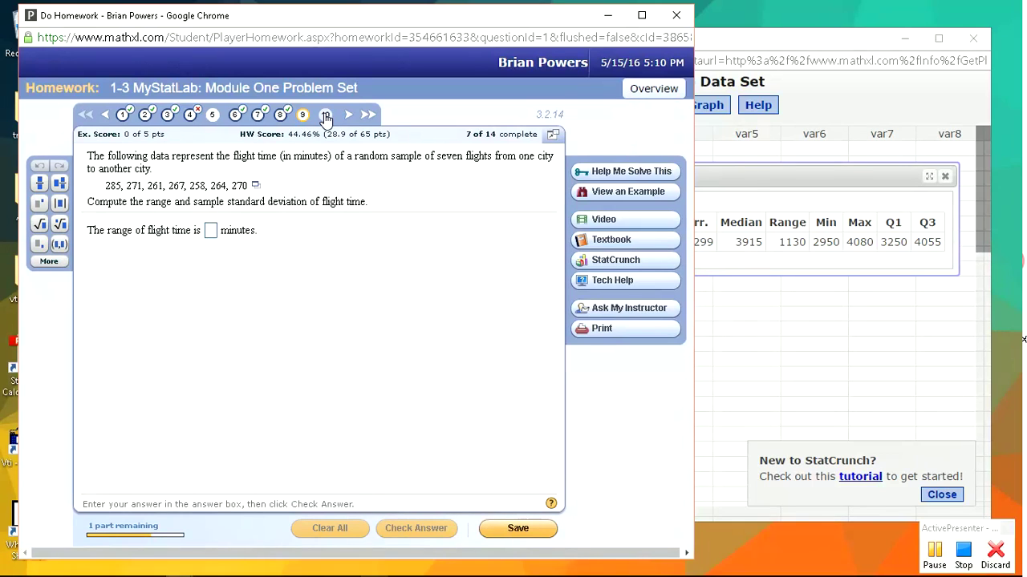
Step: Open question 10's City A and City B ATM fees table in StatCrunch
{"action": "left_click", "coordinate": [325, 115]}
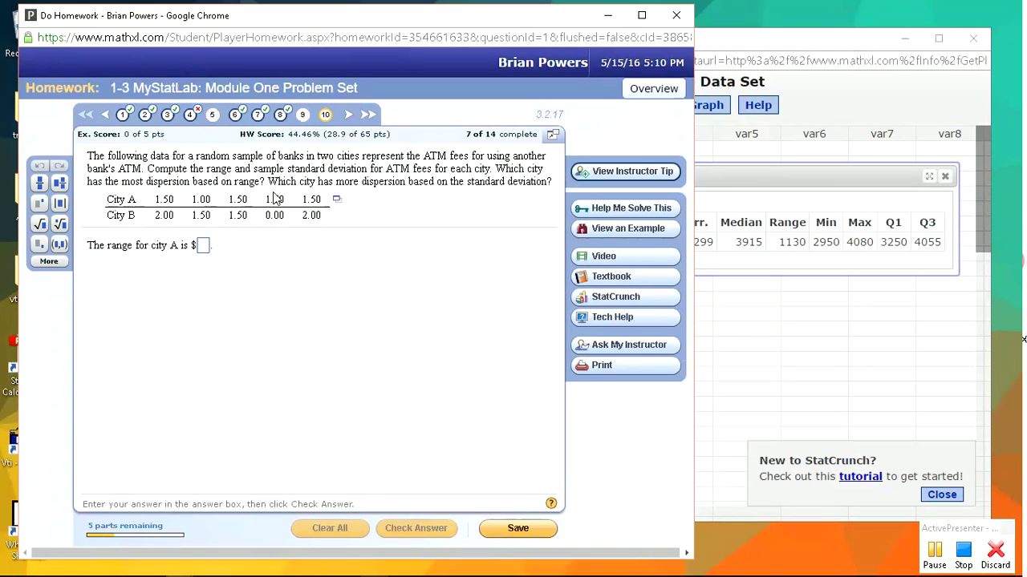
{"action": "left_click", "coordinate": [945, 176]}
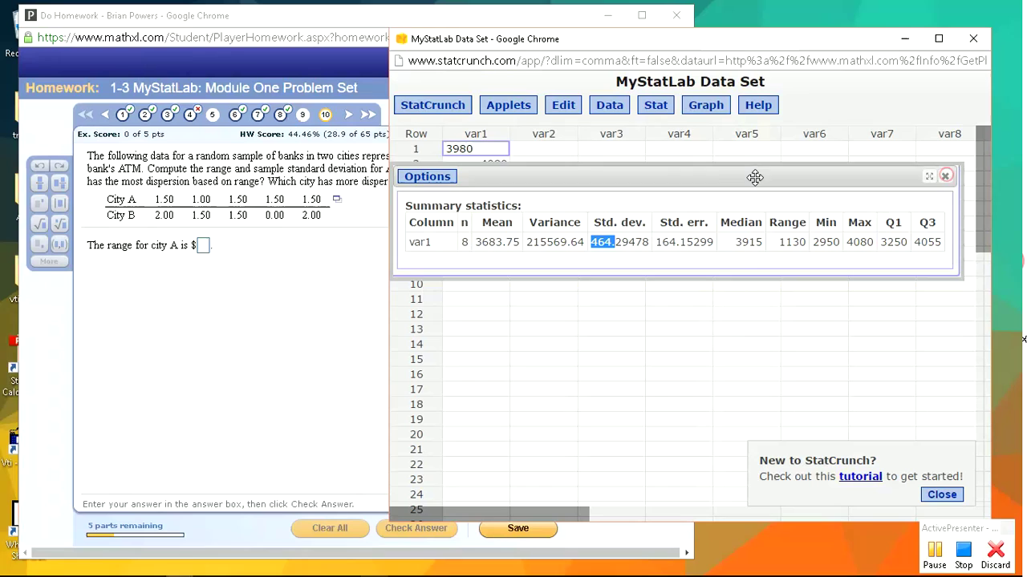
{"action": "left_click", "coordinate": [357, 226]}
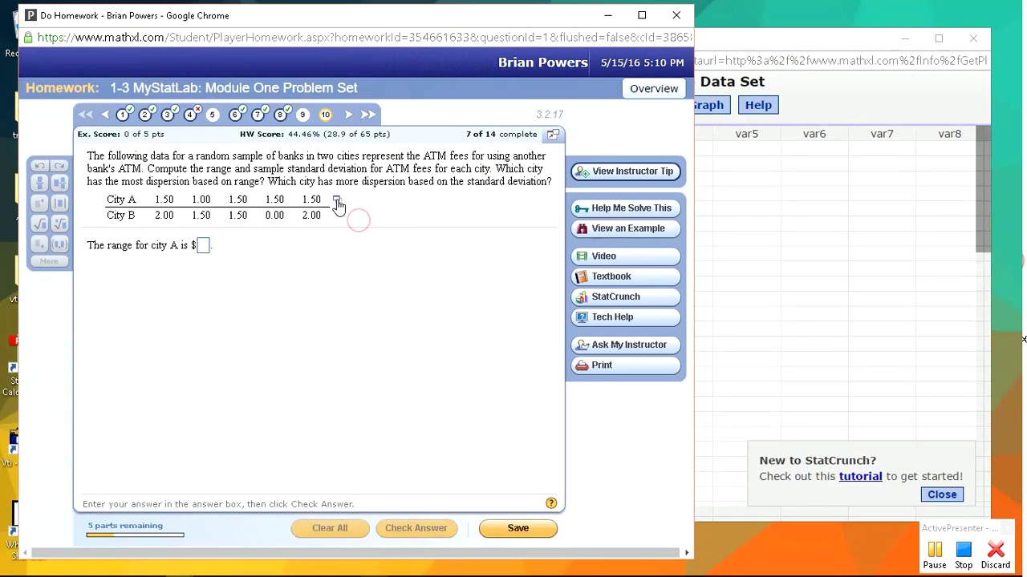
{"action": "left_click", "coordinate": [336, 203]}
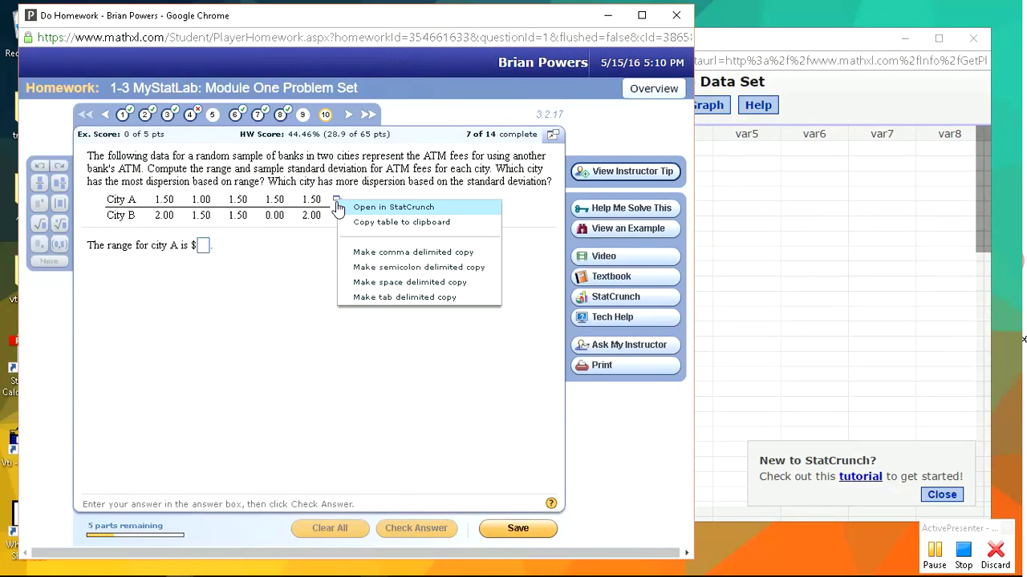
{"action": "left_click", "coordinate": [389, 210]}
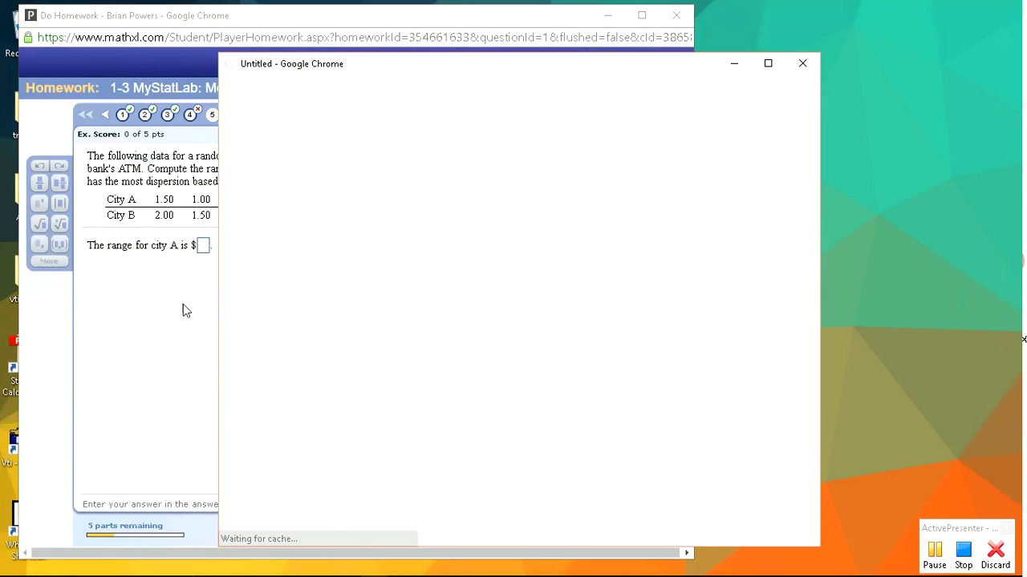
{"action": "left_click", "coordinate": [167, 304]}
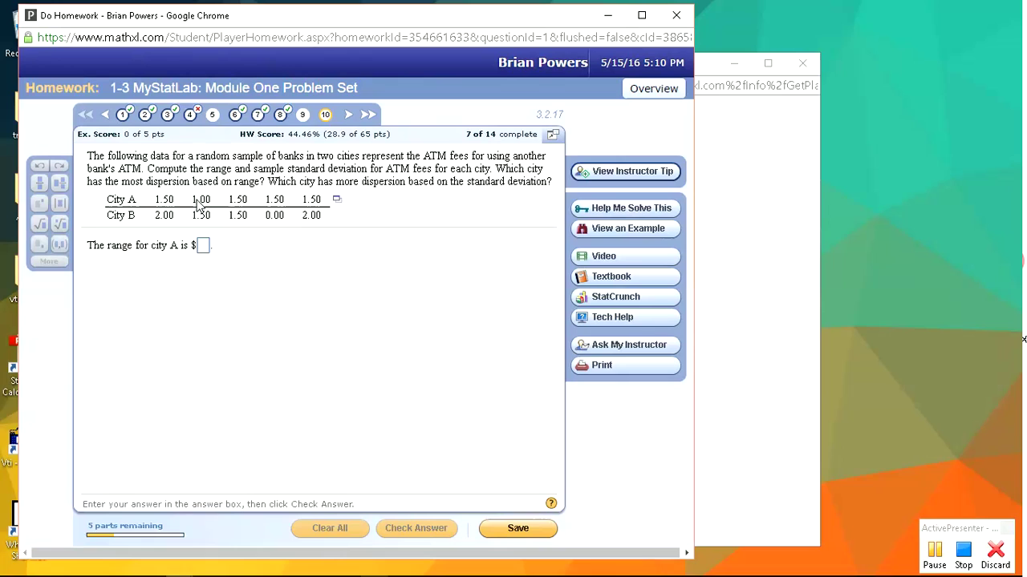
{"action": "left_click", "coordinate": [705, 73]}
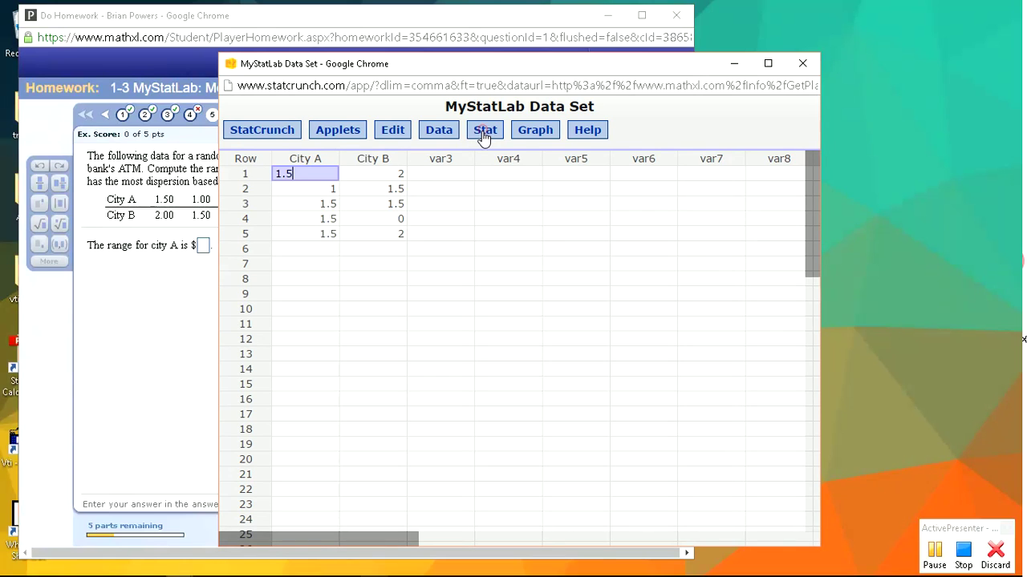
Step: Start a Summary Stats > Columns analysis with City A and City B selected
{"action": "left_click", "coordinate": [484, 137]}
{"action": "mouse_move", "coordinate": [583, 173]}
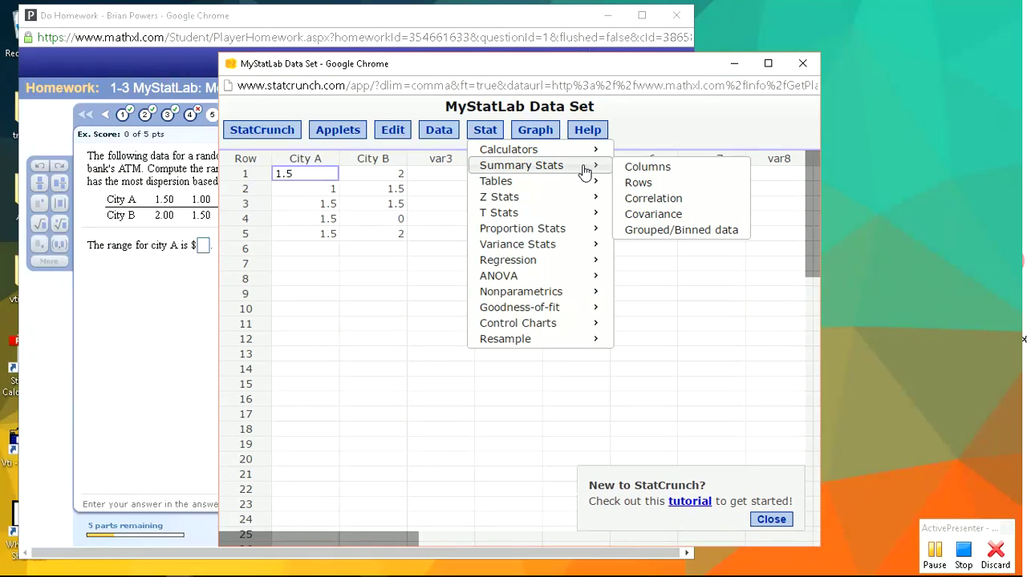
{"action": "left_click", "coordinate": [643, 167]}
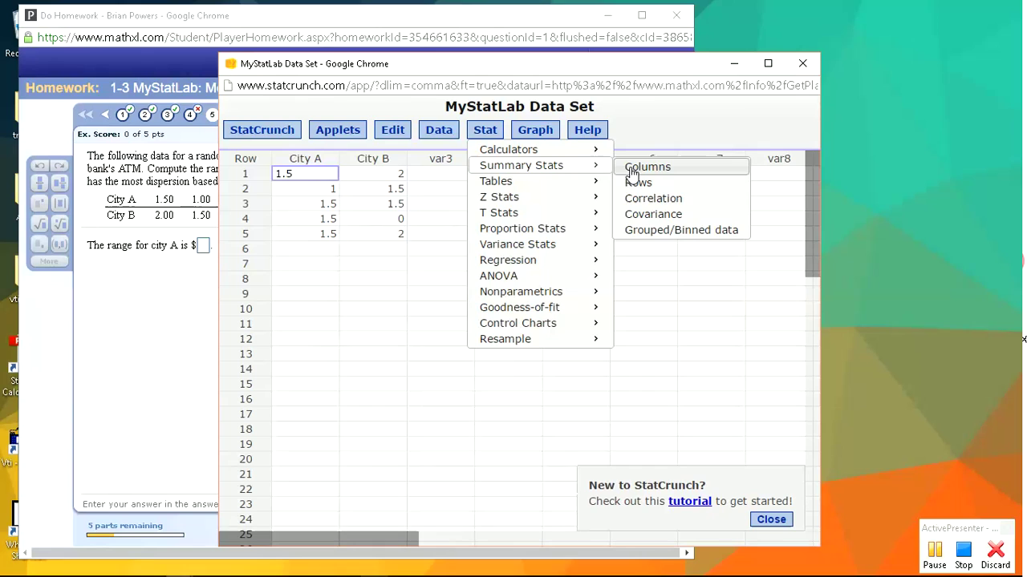
{"action": "left_click", "coordinate": [350, 163]}
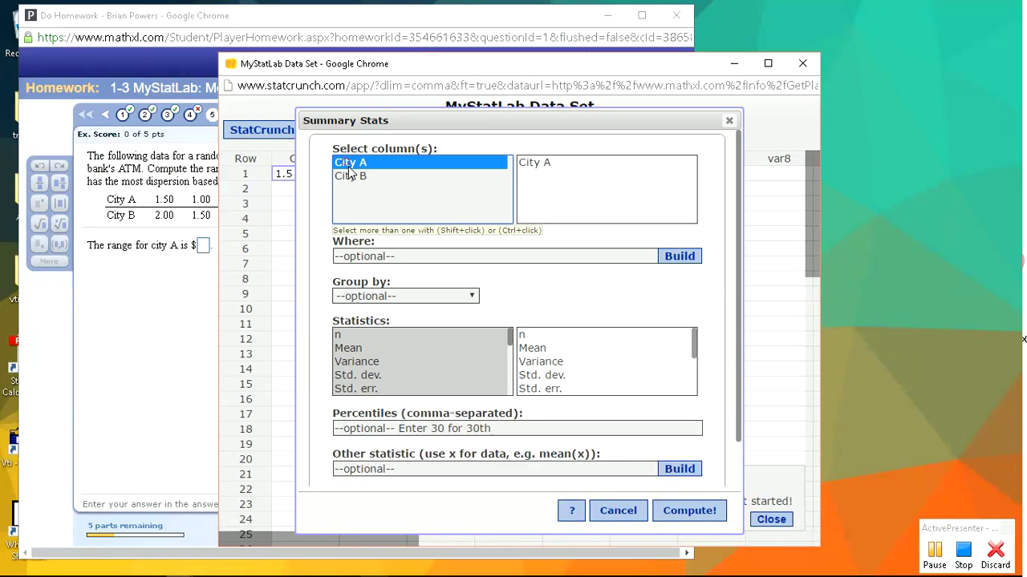
{"action": "left_click", "coordinate": [349, 177], "text": "shift"}
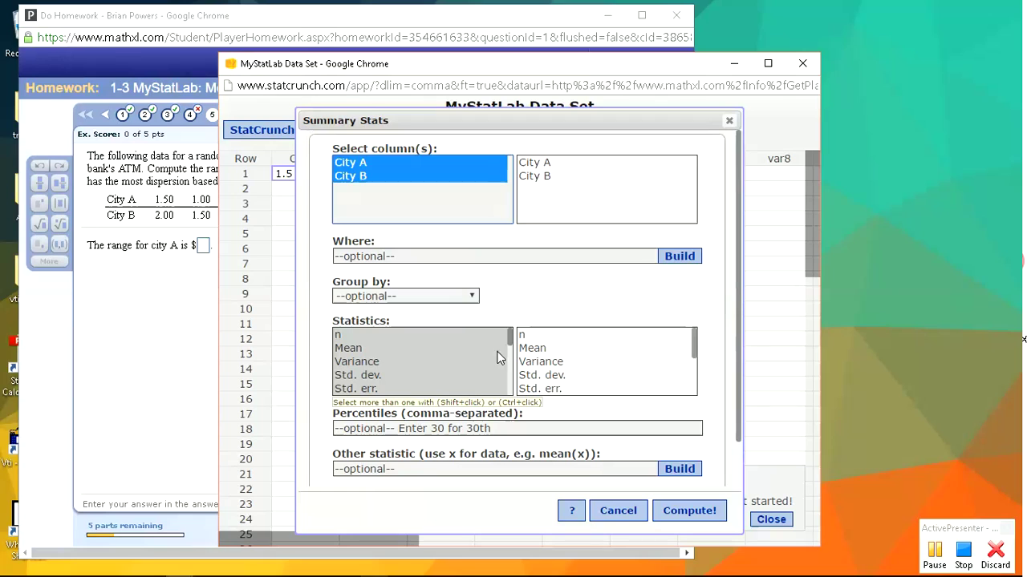
Step: Choose statistics n through Max plus Q3 and IQR, and compute the summary
{"action": "left_click_drag", "start_coordinate": [511, 341], "coordinate": [514, 385]}
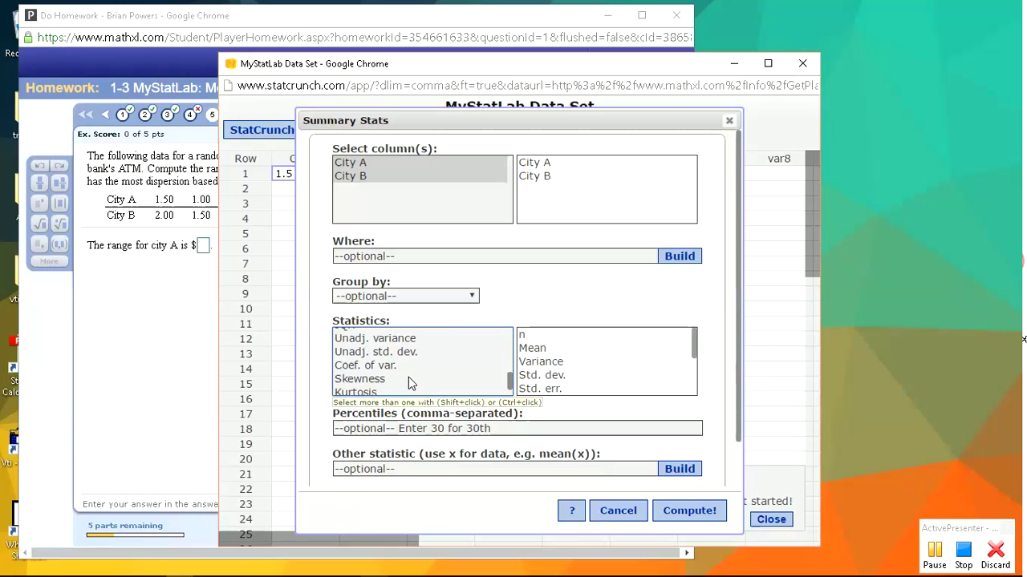
{"action": "scroll", "coordinate": [408, 377], "scroll_direction": "down", "scroll_amount": 3}
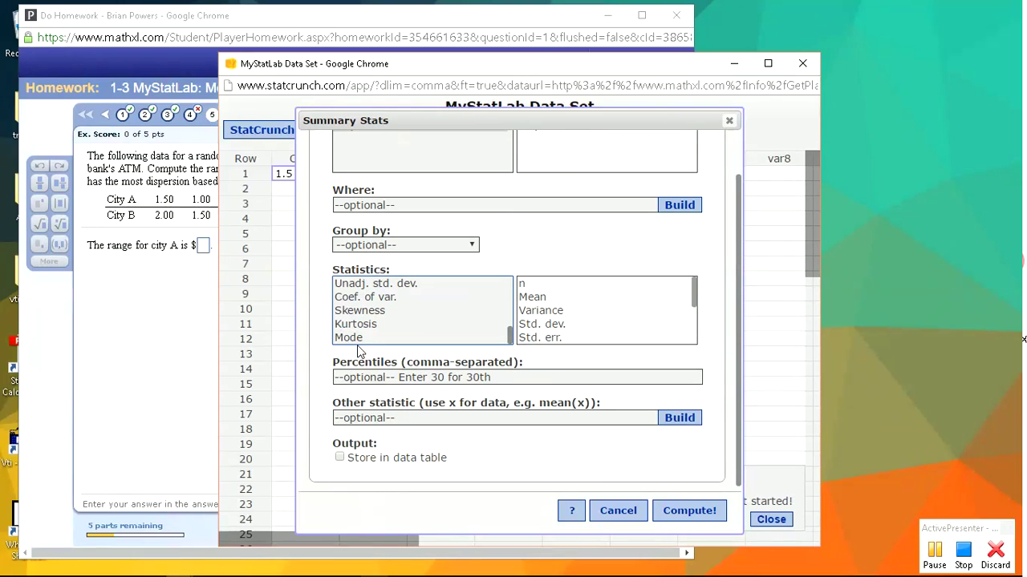
{"action": "left_click_drag", "start_coordinate": [510, 340], "coordinate": [512, 327]}
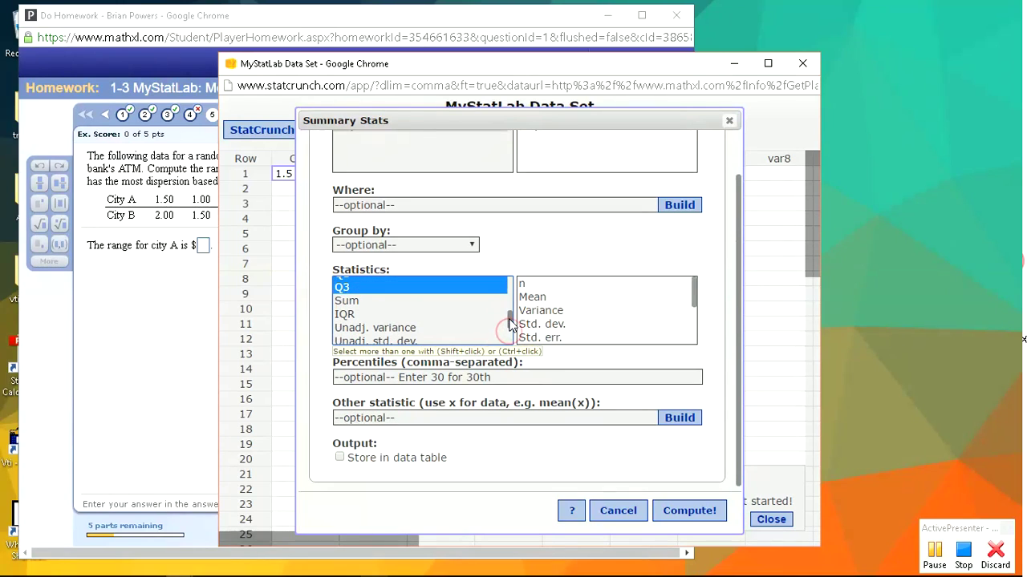
{"action": "left_click", "coordinate": [354, 316], "text": "ctrl"}
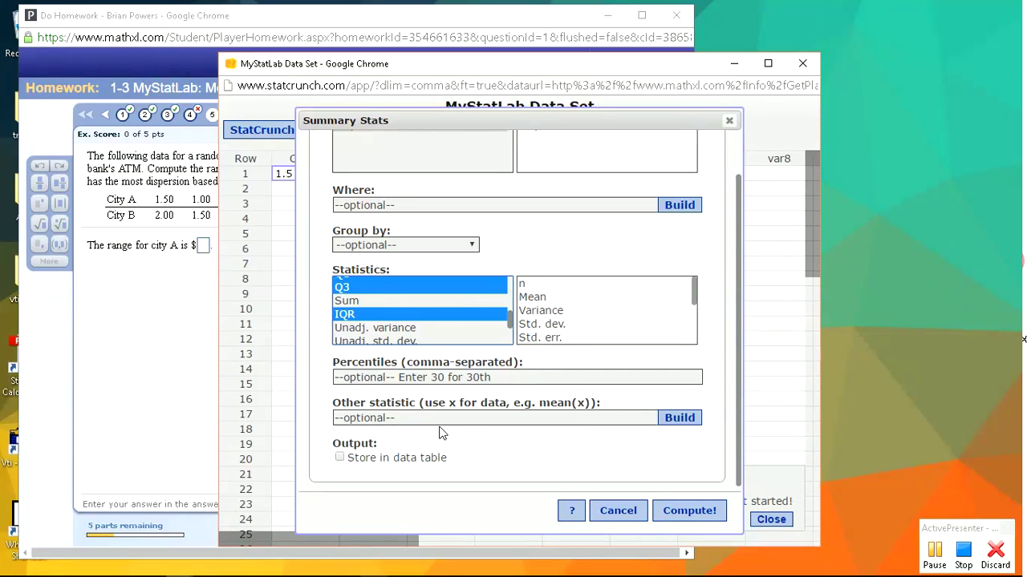
{"action": "left_click", "coordinate": [691, 516]}
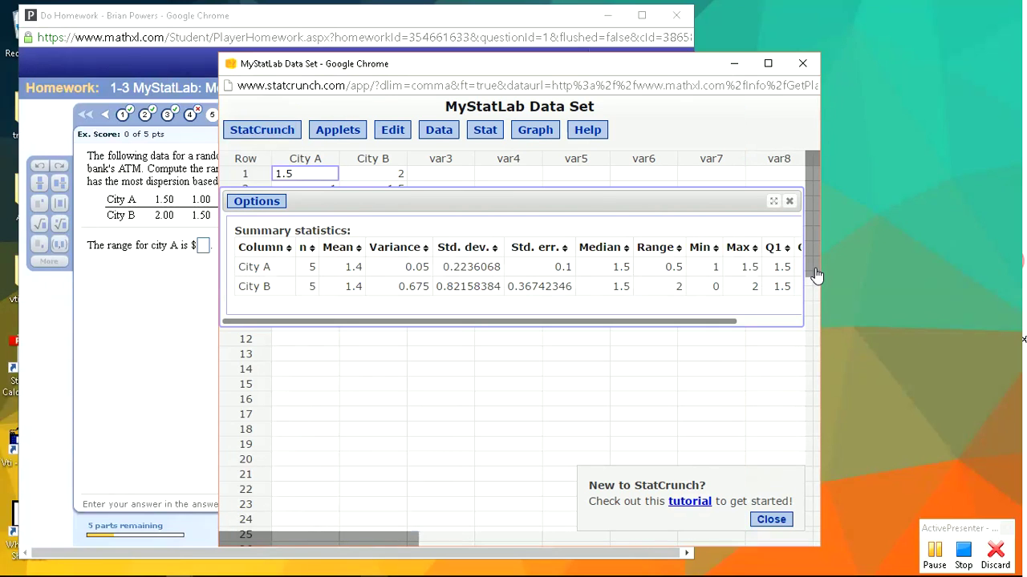
Step: Widen and shift the StatCrunch windows to reveal Q3 (1.5, 2) and IQR (0, 0.5)
{"action": "left_click_drag", "start_coordinate": [822, 266], "coordinate": [1004, 274]}
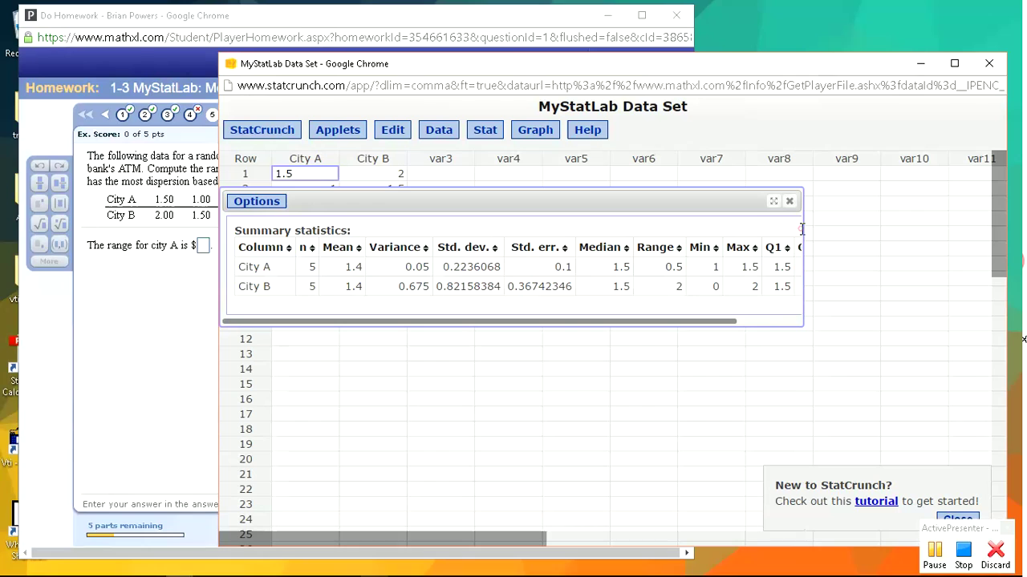
{"action": "left_click_drag", "start_coordinate": [804, 231], "coordinate": [960, 228]}
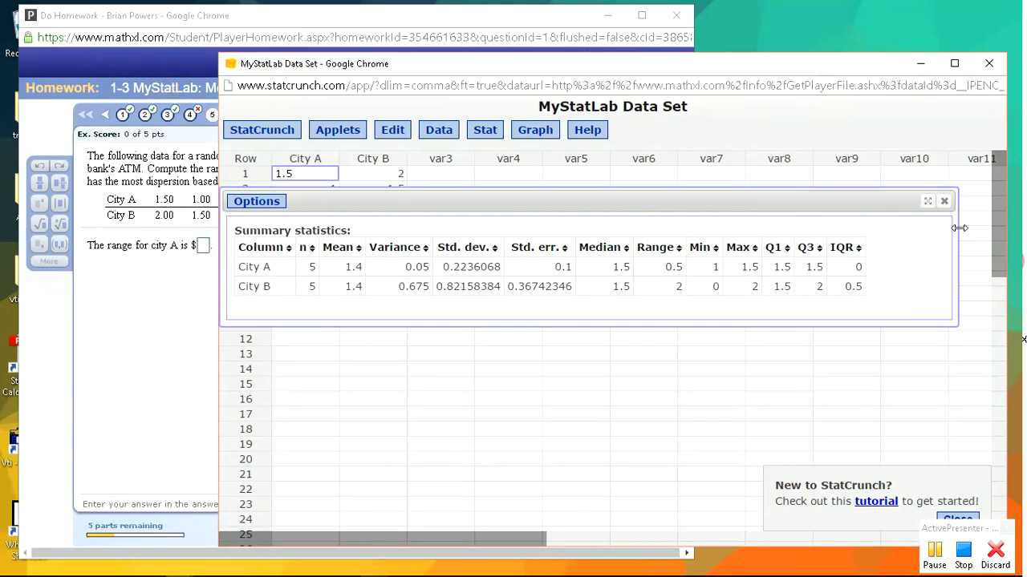
{"action": "left_click", "coordinate": [816, 203]}
{"action": "left_click_drag", "start_coordinate": [834, 204], "coordinate": [876, 204]}
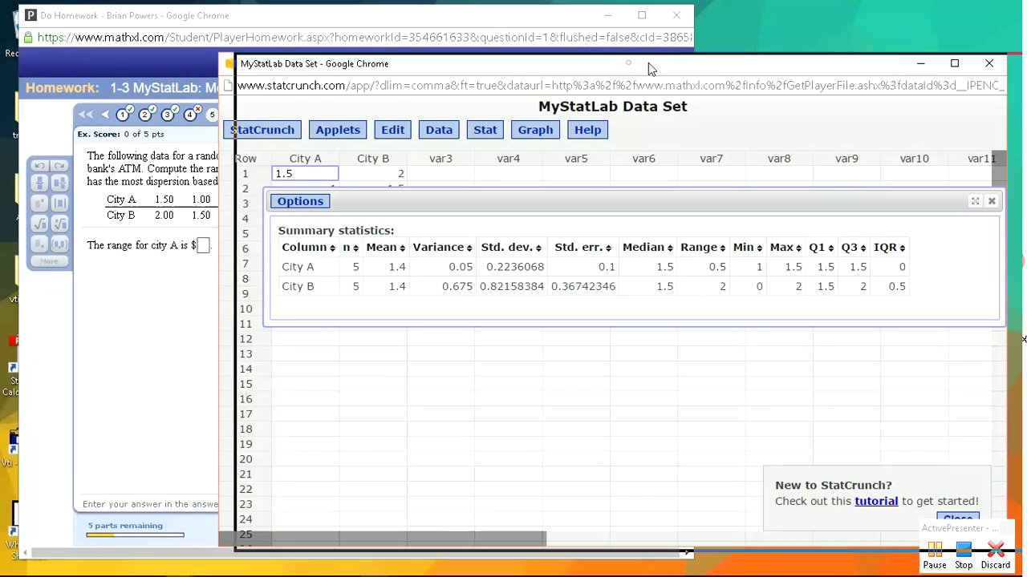
{"action": "left_click_drag", "start_coordinate": [648, 62], "coordinate": [736, 67]}
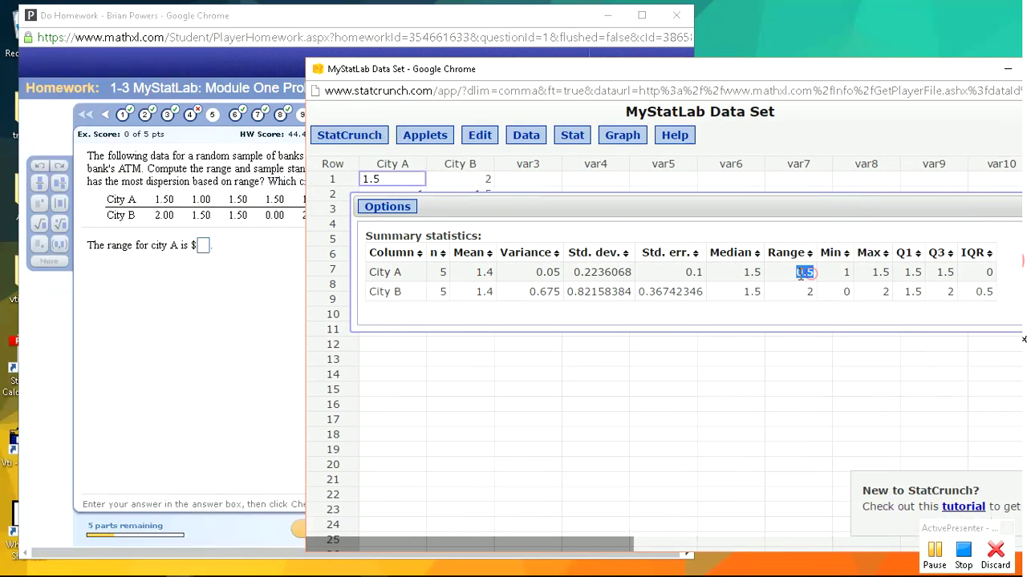
Step: Enter ranges of .5 for City A and 2 for City B
{"action": "left_click", "coordinate": [204, 254]}
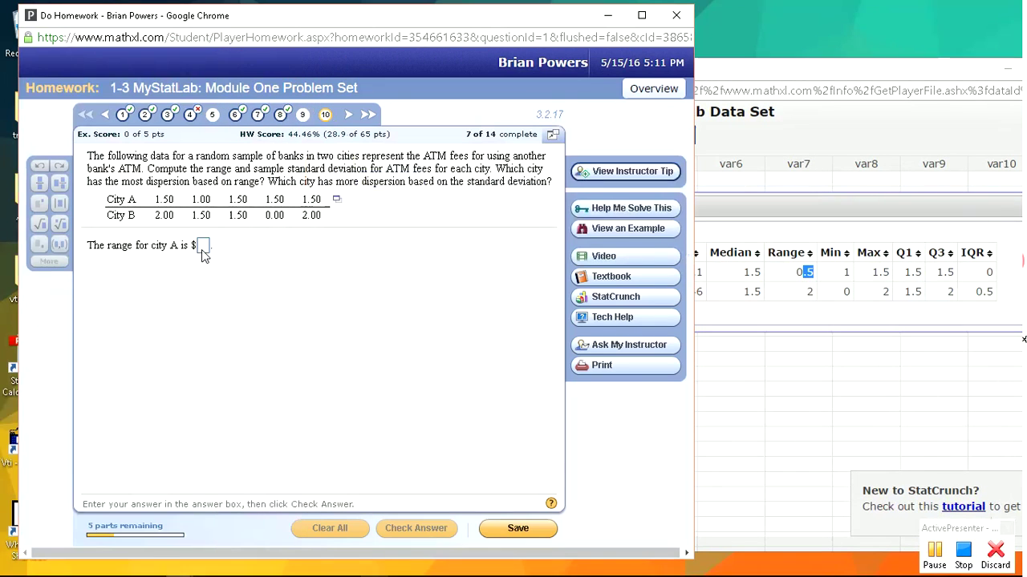
{"action": "left_click", "coordinate": [203, 247]}
{"action": "type", "text": ".5"}
{"action": "key", "text": "Return"}
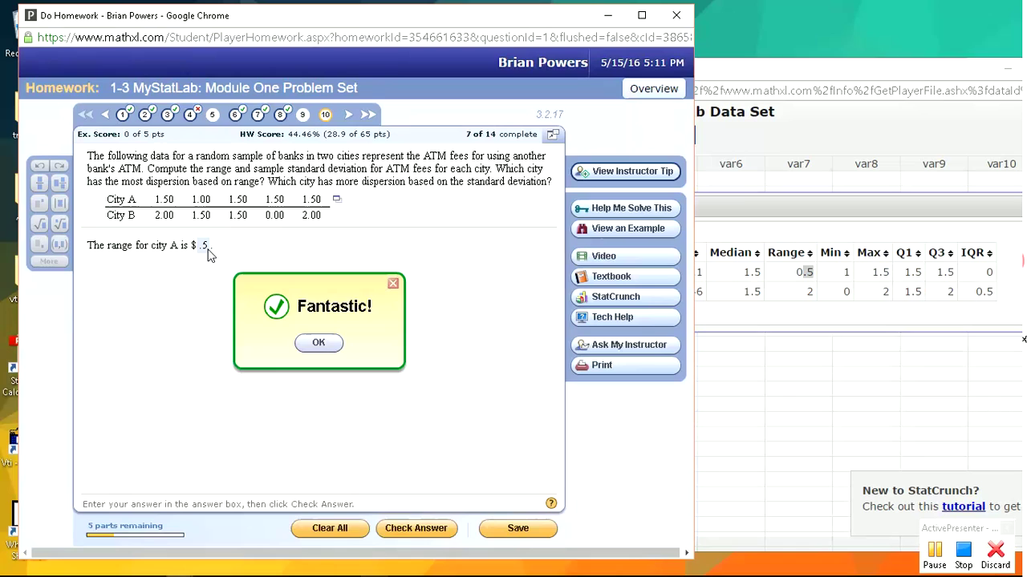
{"action": "key", "text": "Return"}
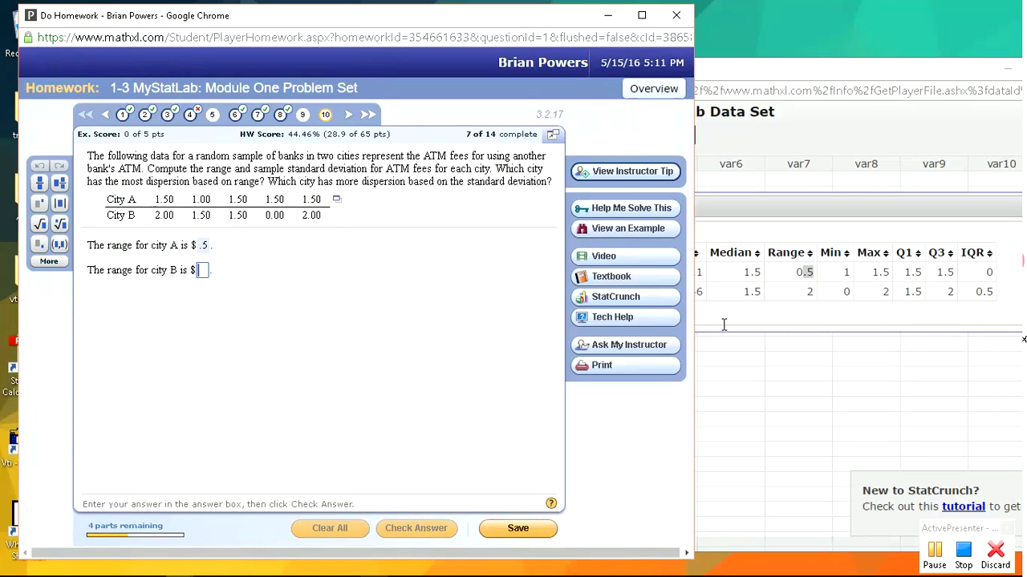
{"action": "type", "text": "2"}
{"action": "key", "text": "Return"}
{"action": "key", "text": "Return"}
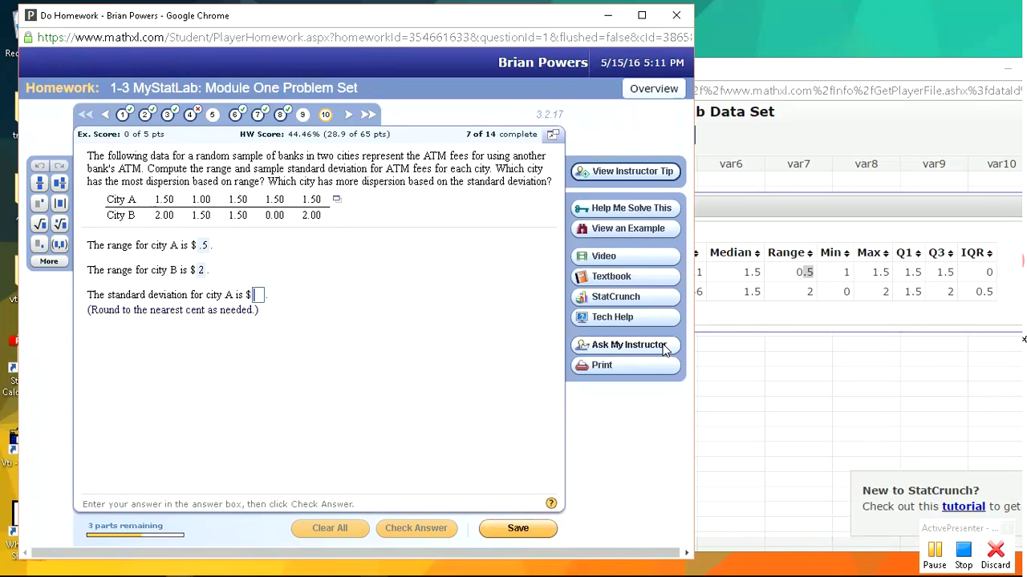
Step: Copy standard deviations 0.22 (City A) and 0.82 (City B) from StatCrunch into the answers
{"action": "left_click", "coordinate": [733, 290]}
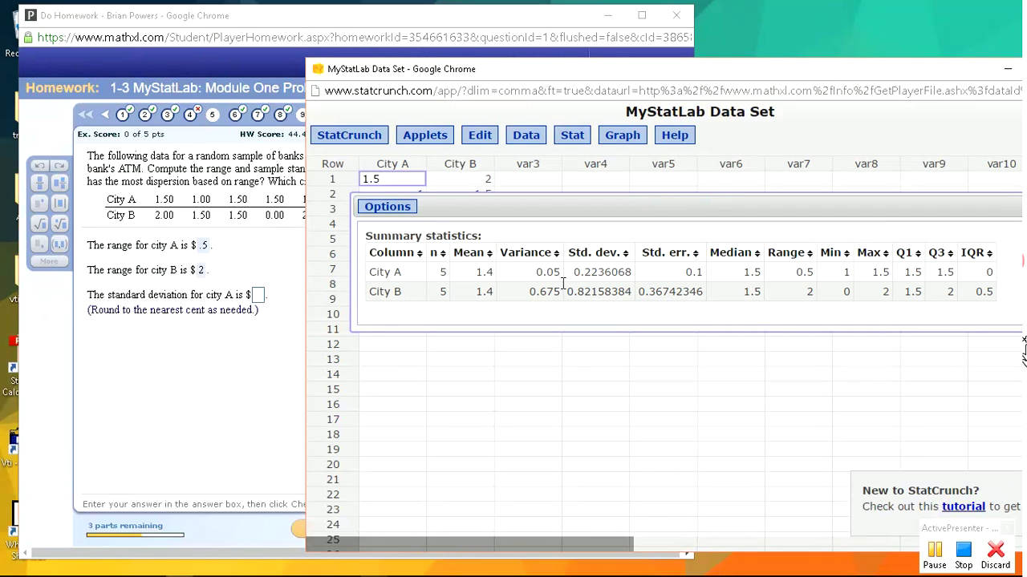
{"action": "left_click_drag", "start_coordinate": [574, 272], "coordinate": [598, 272]}
{"action": "key", "text": "ctrl+c"}
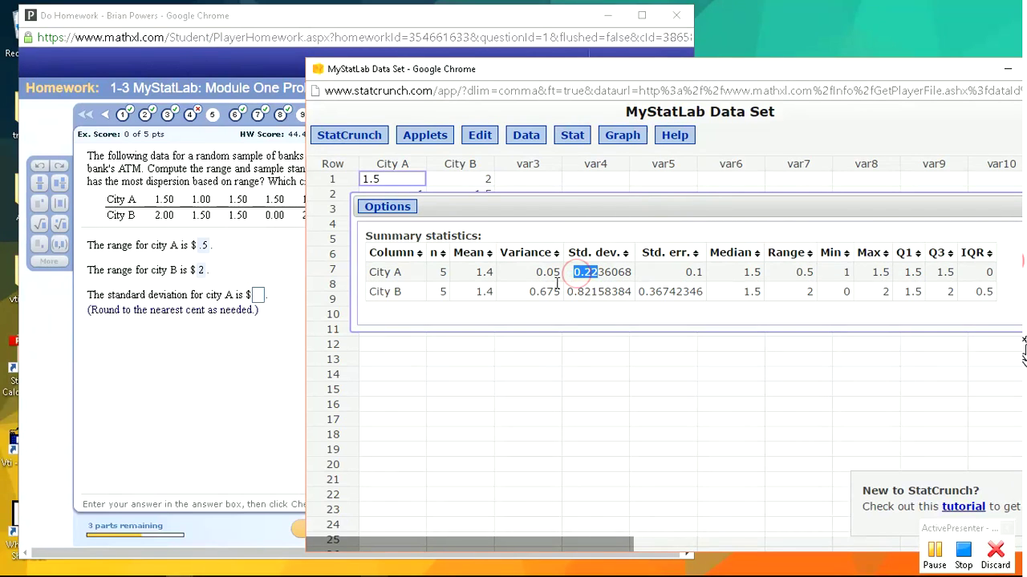
{"action": "left_click", "coordinate": [262, 298]}
{"action": "key", "text": "ctrl+v"}
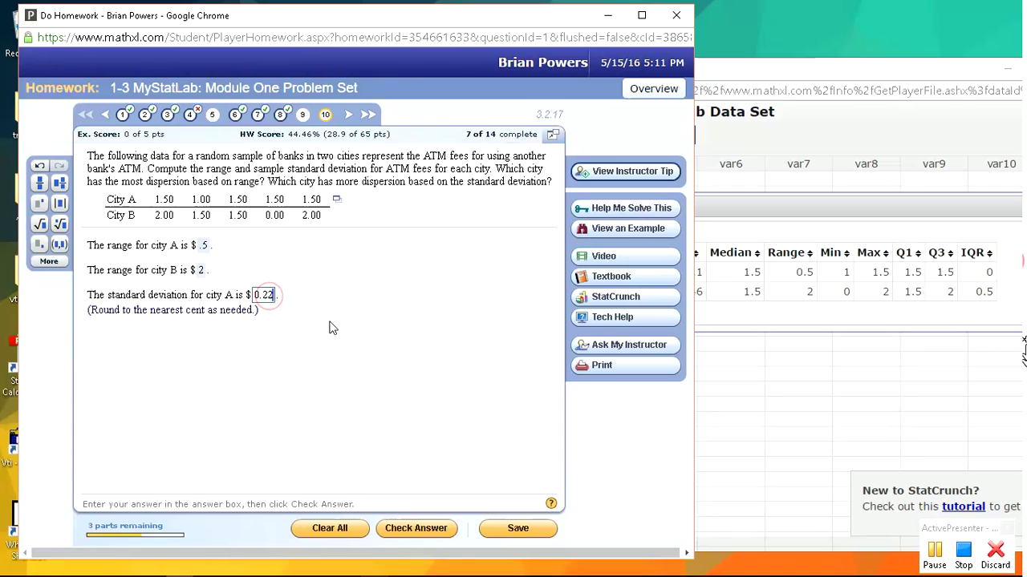
{"action": "key", "text": "Return"}
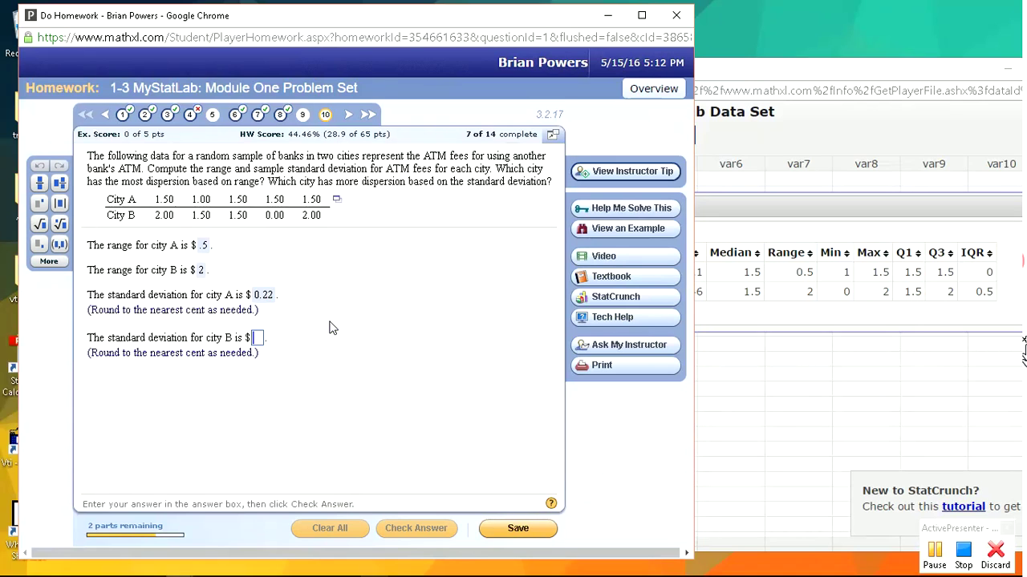
{"action": "left_click", "coordinate": [721, 305]}
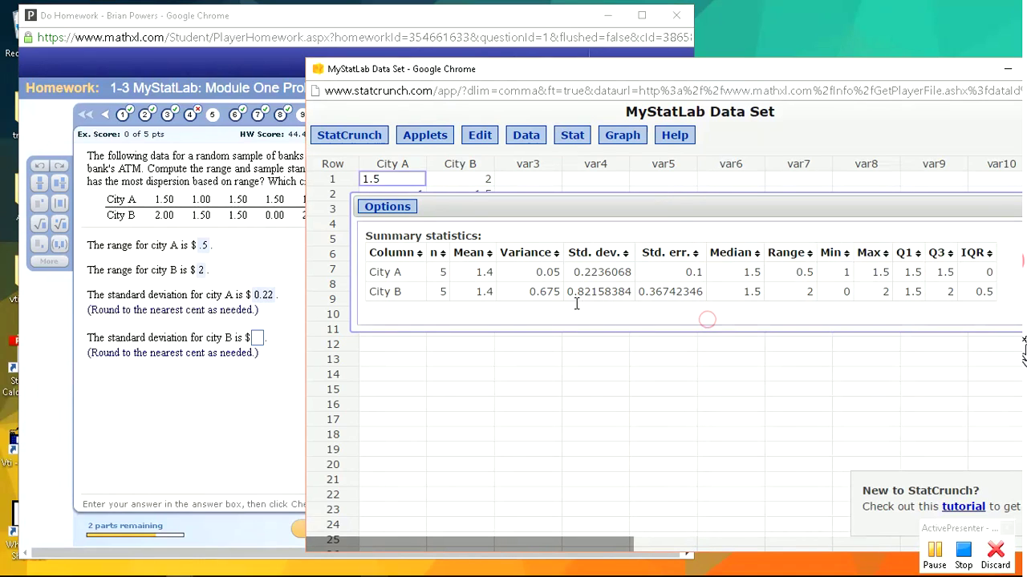
{"action": "left_click_drag", "start_coordinate": [568, 292], "coordinate": [591, 291]}
{"action": "key", "text": "ctrl+c"}
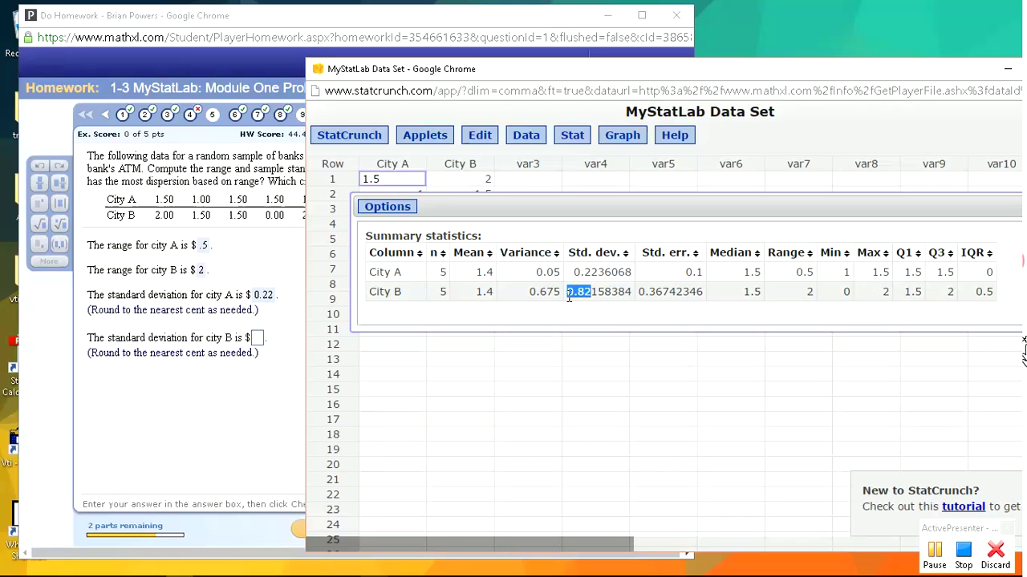
{"action": "left_click", "coordinate": [262, 339]}
{"action": "key", "text": "ctrl+v"}
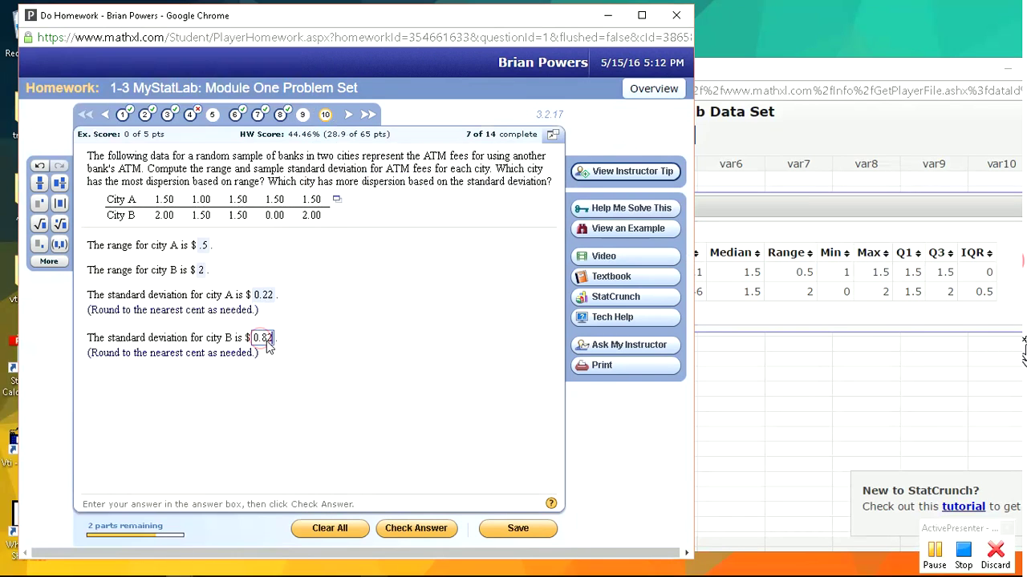
{"action": "key", "text": "Return"}
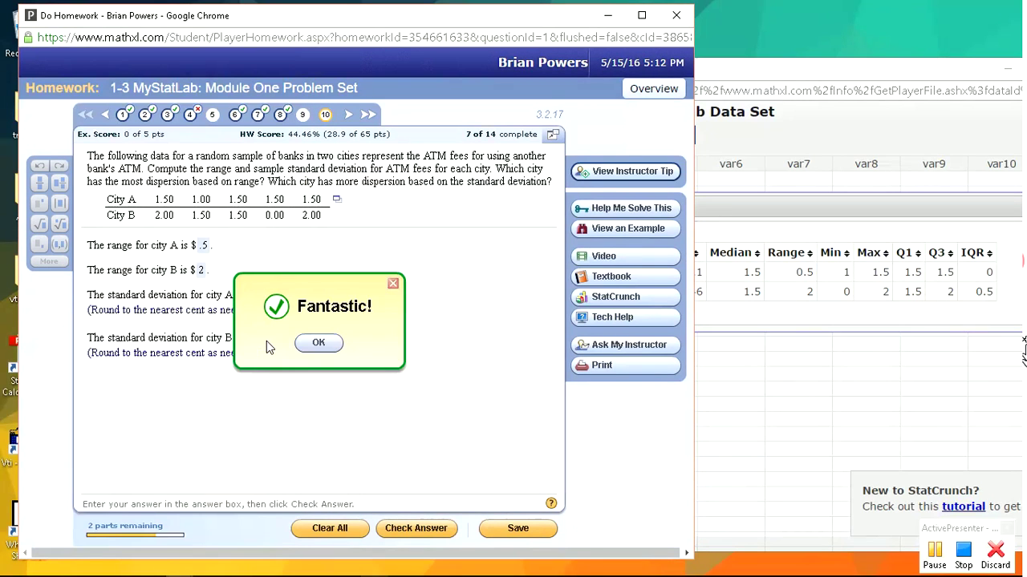
{"action": "key", "text": "Return"}
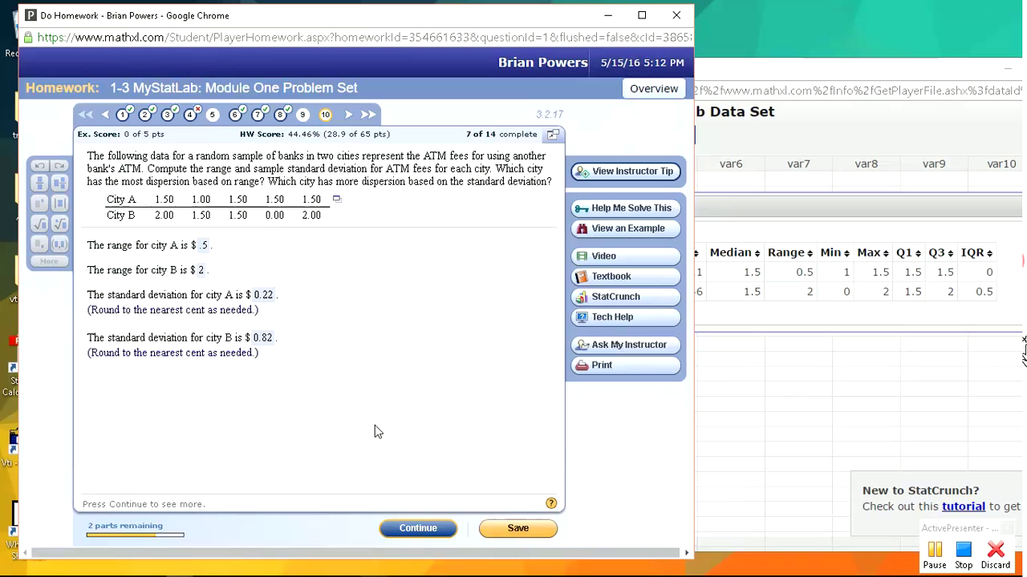
Step: Answer that City B has more dispersion by range (option B)
{"action": "key", "text": "Return"}
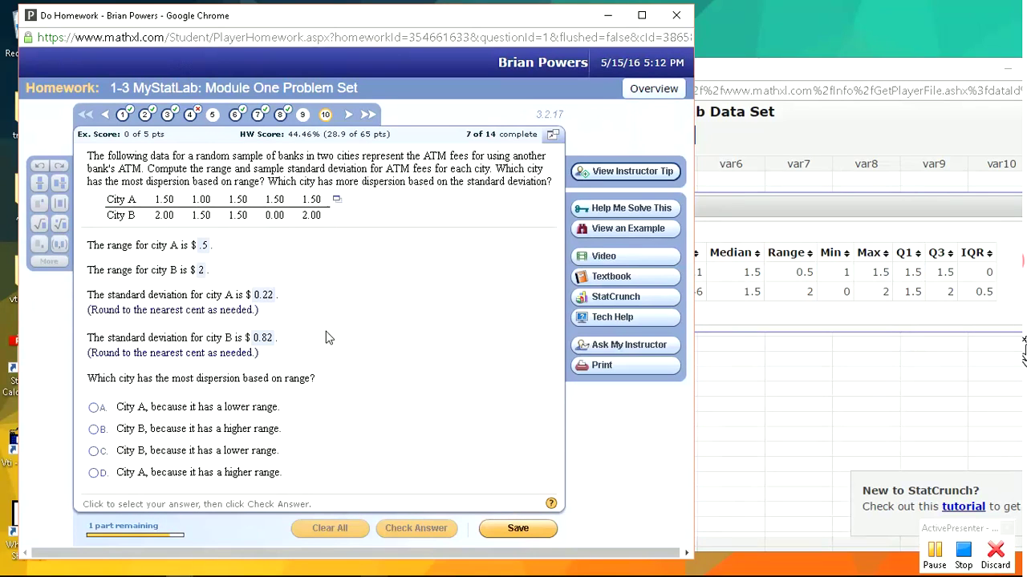
{"action": "left_click", "coordinate": [94, 430]}
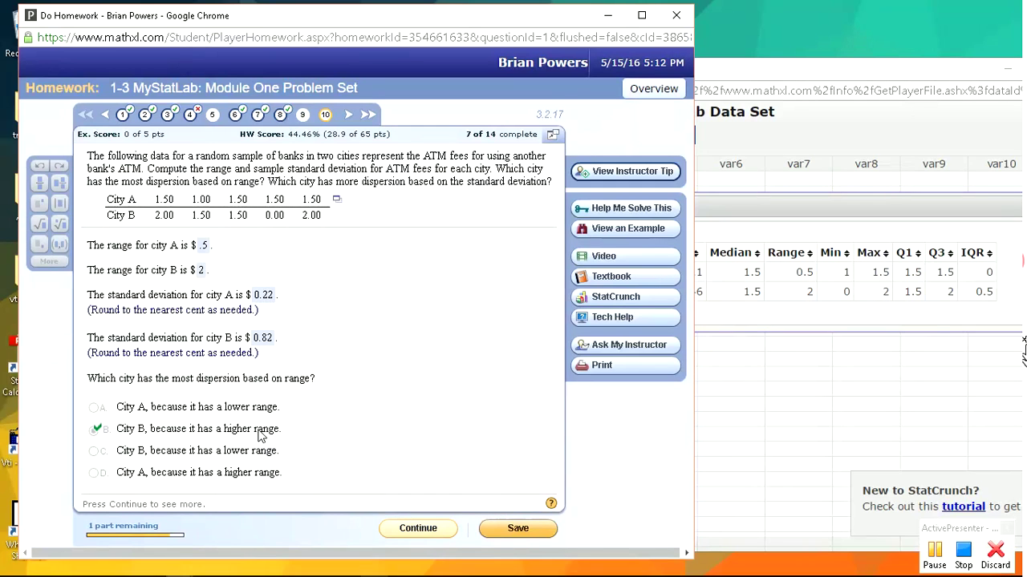
{"action": "key", "text": "Return"}
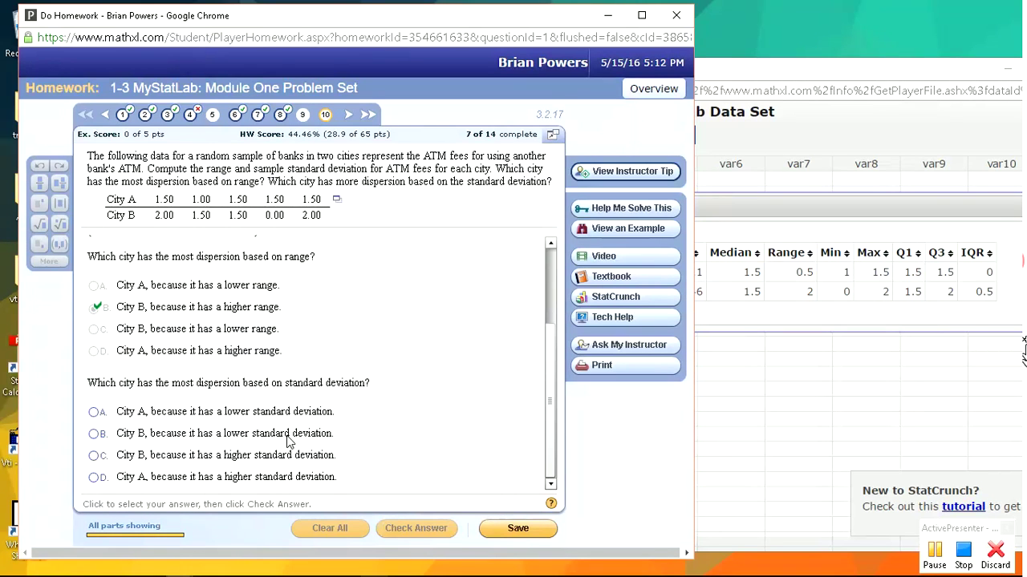
Step: Answer that City B has more dispersion by standard deviation (option C)
{"action": "scroll", "coordinate": [291, 401], "scroll_direction": "up", "scroll_amount": 3}
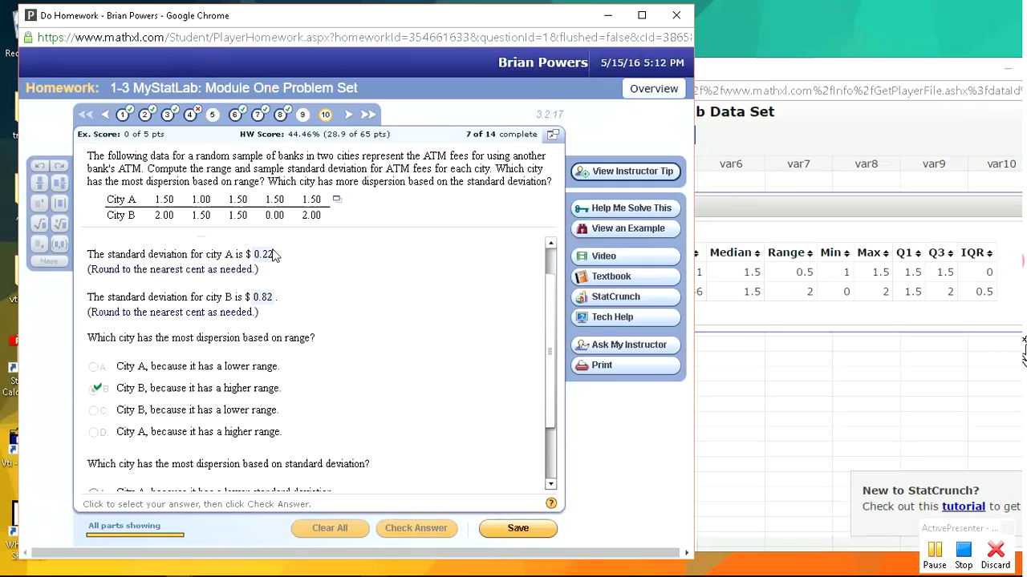
{"action": "scroll", "coordinate": [263, 449], "scroll_direction": "down", "scroll_amount": 3}
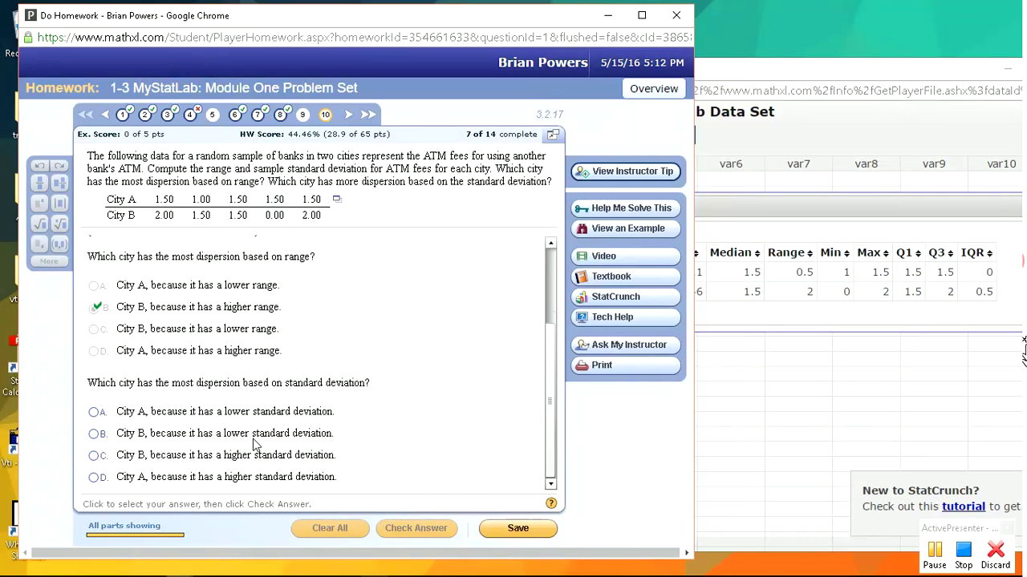
{"action": "left_click", "coordinate": [93, 455]}
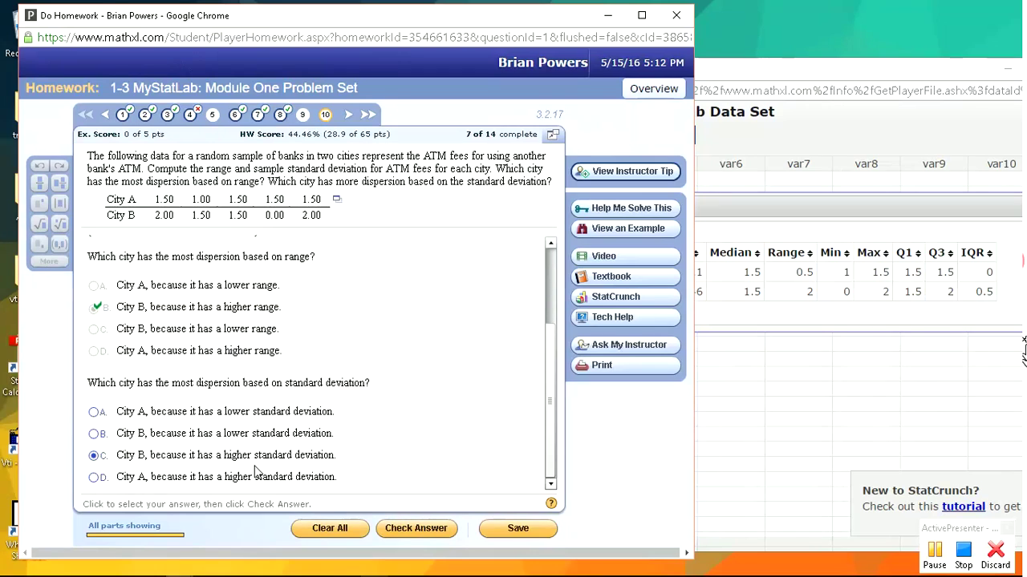
{"action": "key", "text": "Return"}
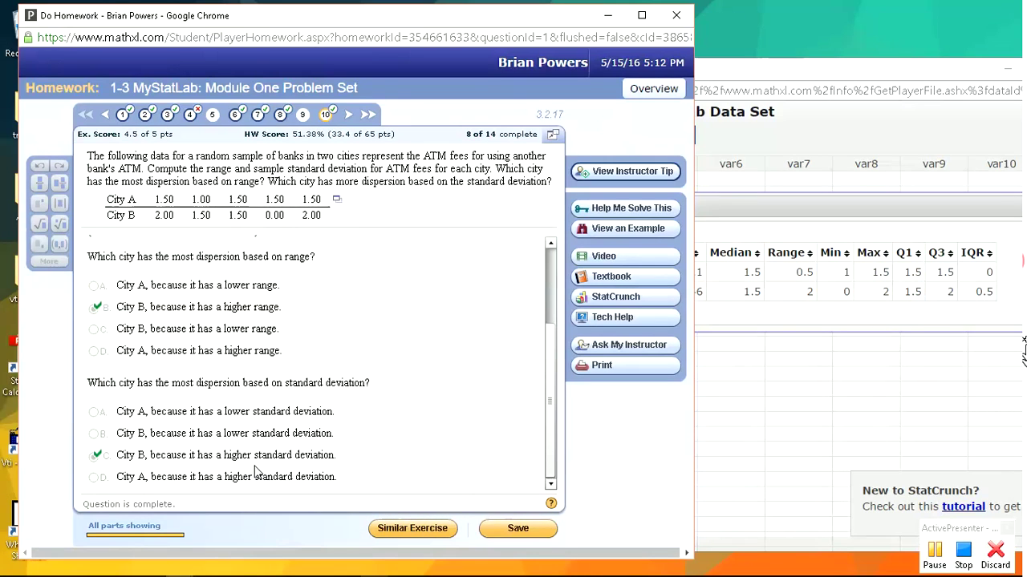